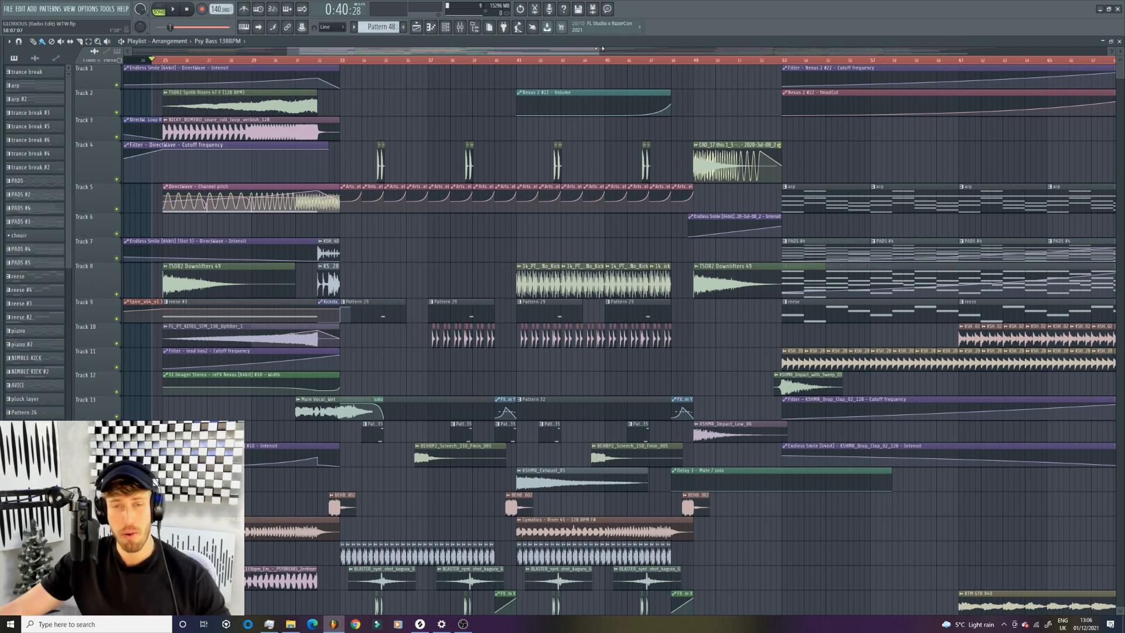
# - Look over the playlist arrangement from the first build-up through the second drop
pyautogui.moveTo(601, 51); pyautogui.dragTo(544, 49)
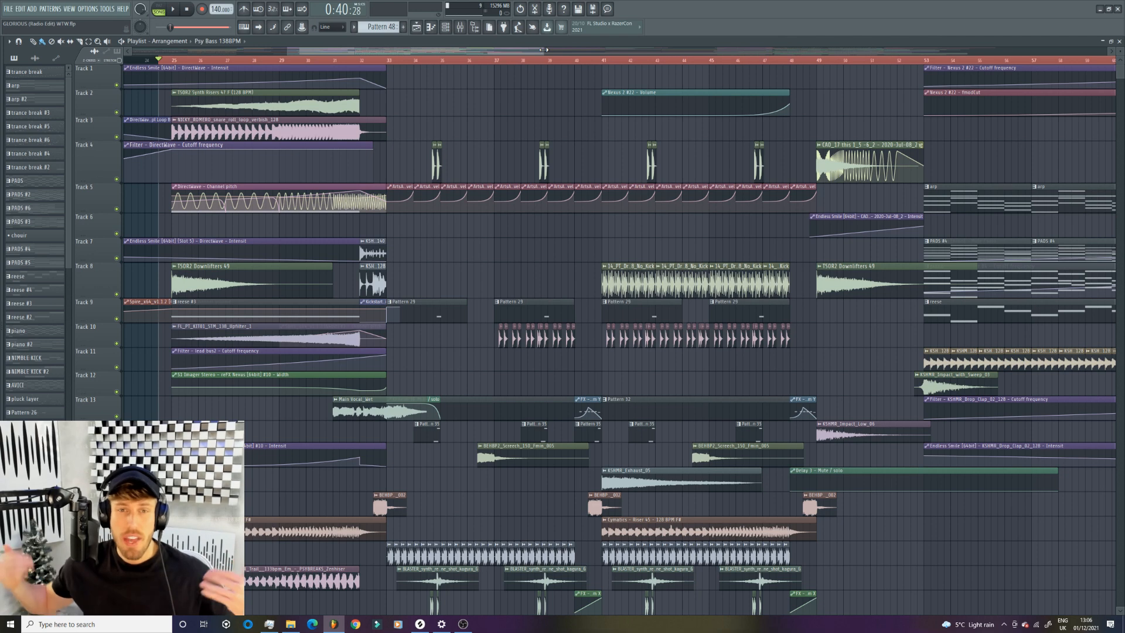
pyautogui.moveTo(543, 50); pyautogui.dragTo(477, 51)
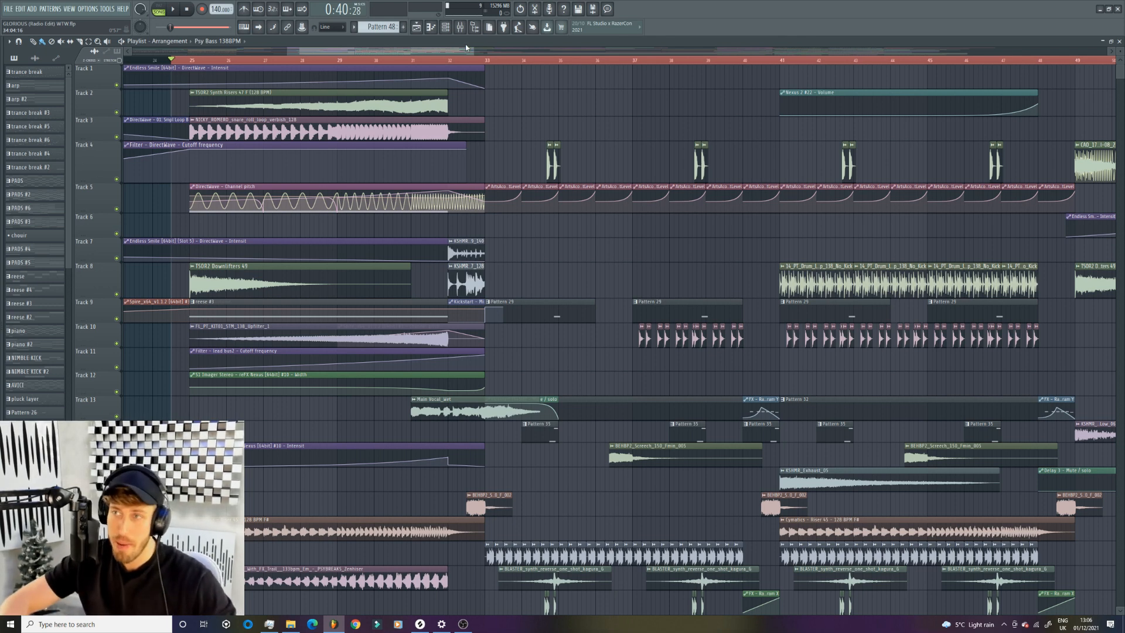
pyautogui.moveTo(465, 47); pyautogui.dragTo(463, 44)
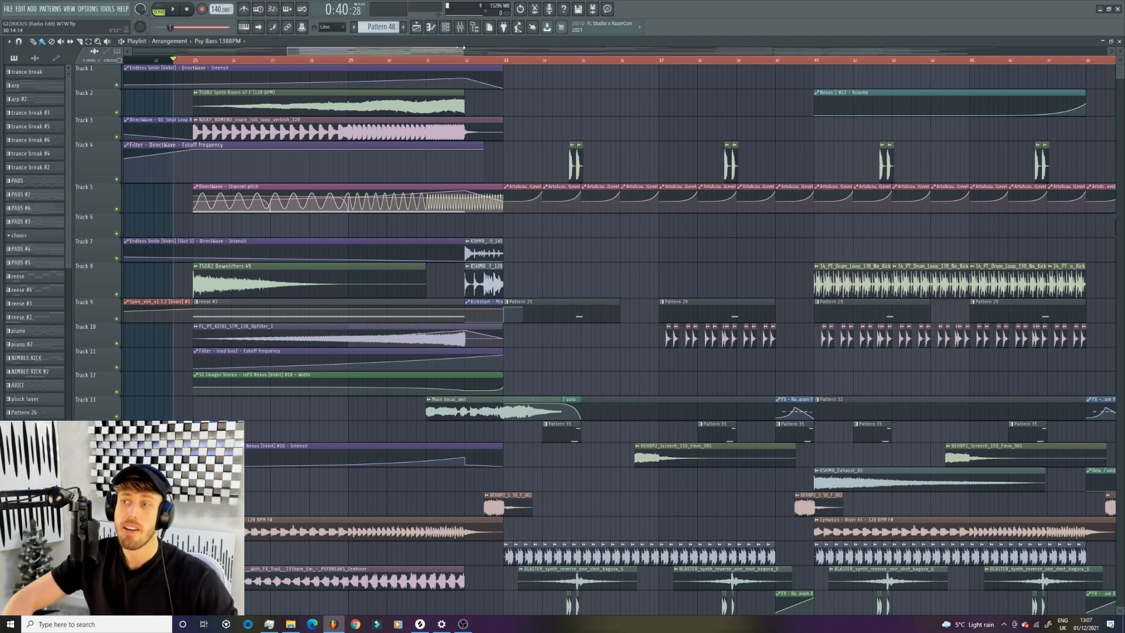
pyautogui.moveTo(461, 47); pyautogui.dragTo(460, 46)
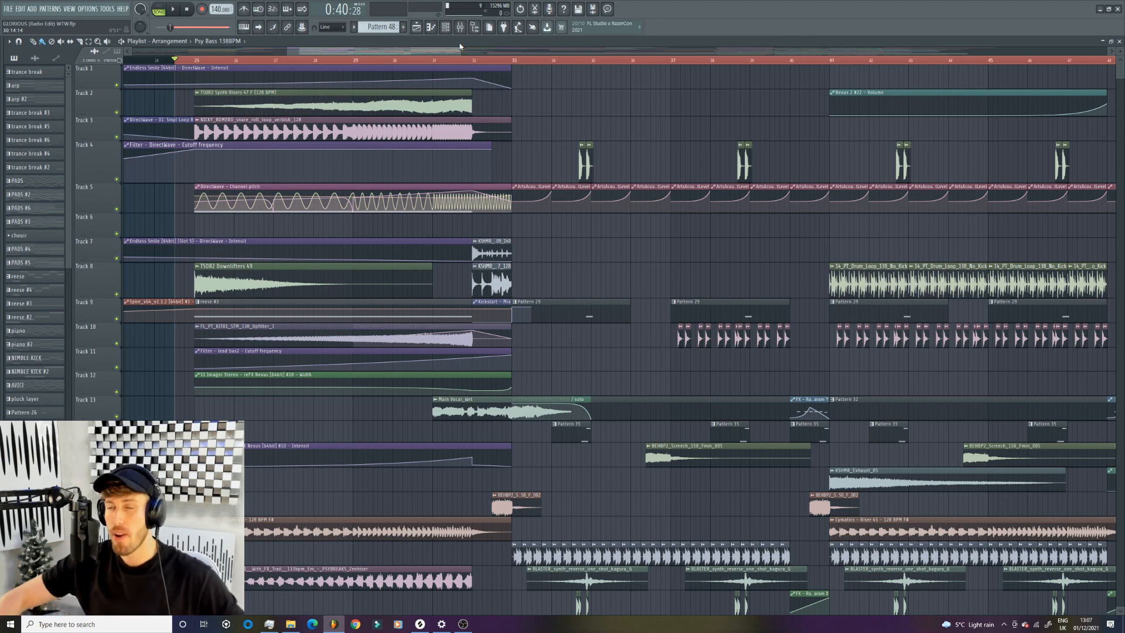
pyautogui.moveTo(459, 50); pyautogui.dragTo(653, 49)
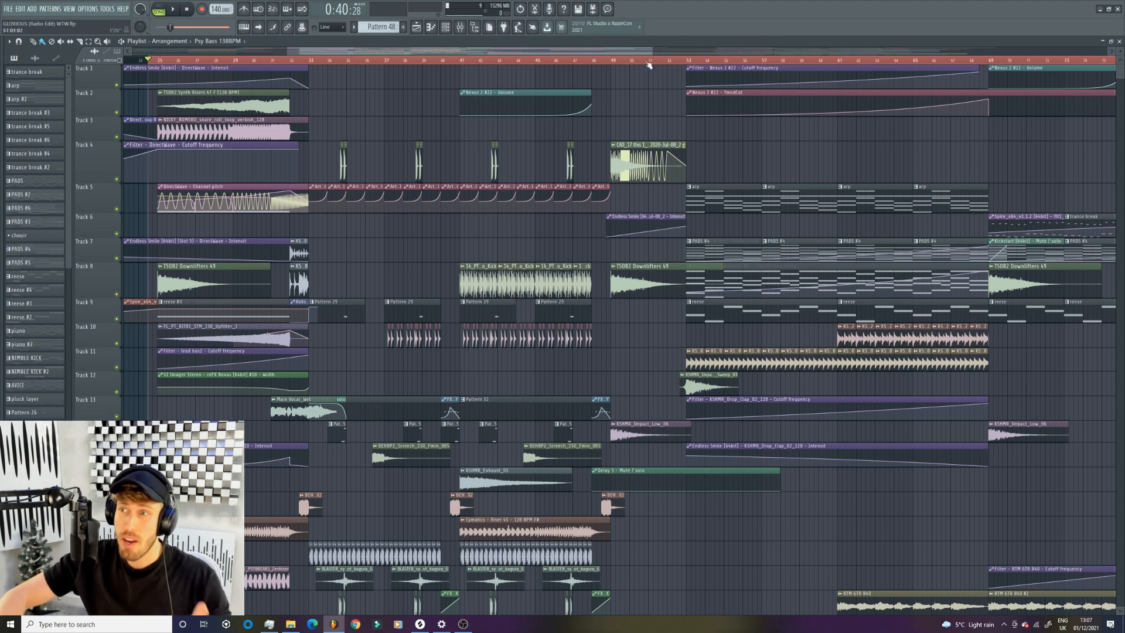
pyautogui.moveTo(649, 51); pyautogui.dragTo(995, 50)
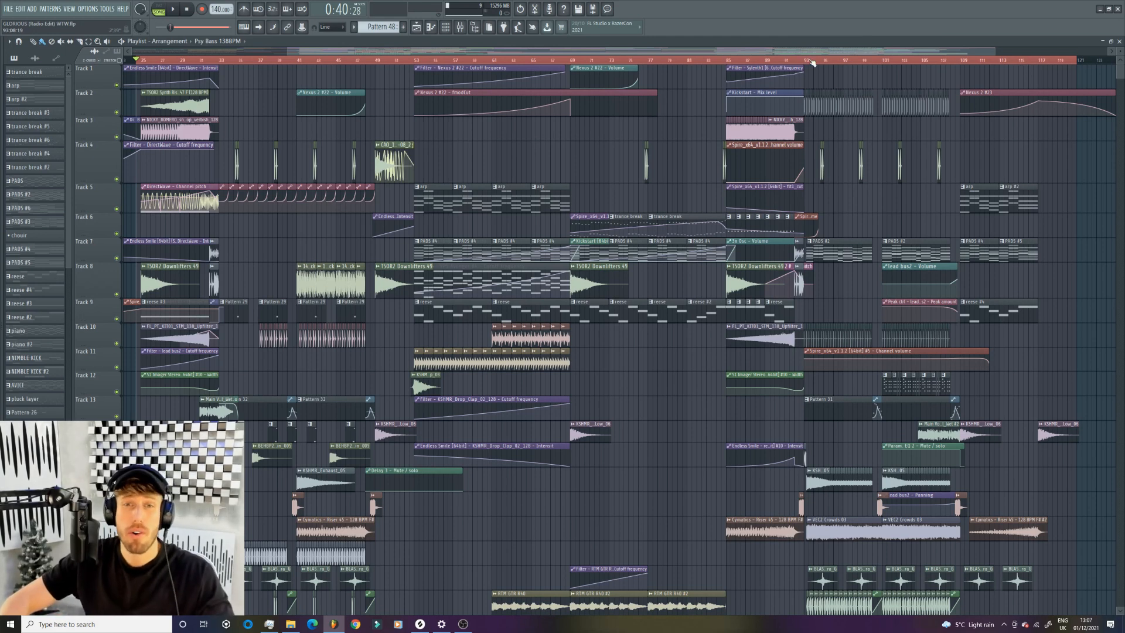
pyautogui.moveTo(994, 52); pyautogui.dragTo(884, 52)
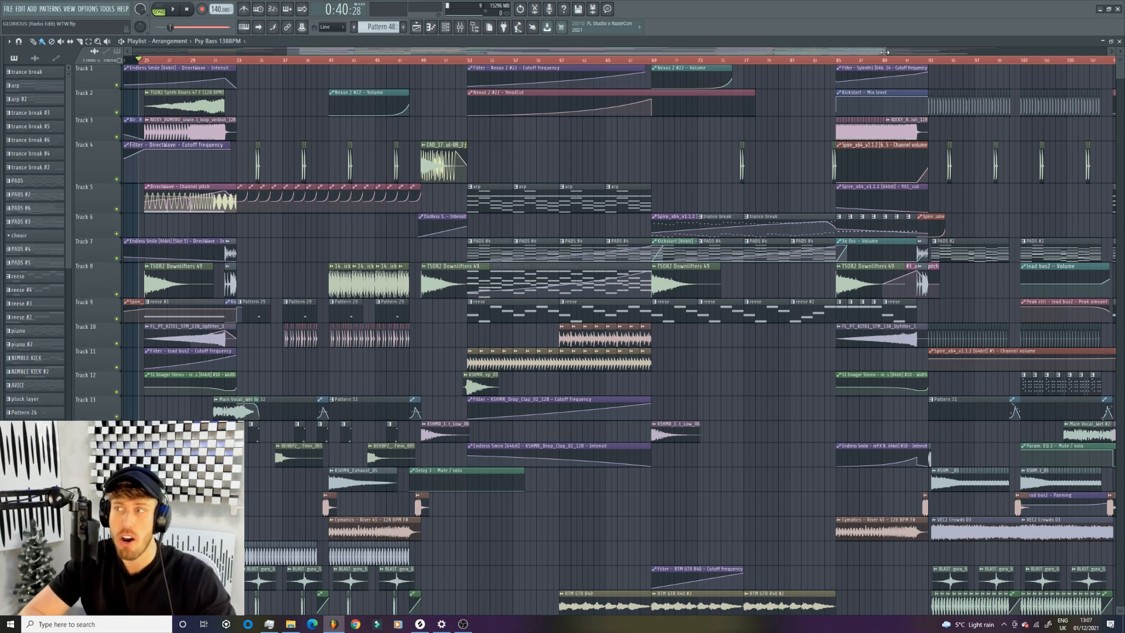
pyautogui.moveTo(884, 52); pyautogui.dragTo(946, 53)
# - Play the arrangement from the start of the first drop, around bar 33
pyautogui.moveTo(394, 52); pyautogui.dragTo(321, 63)
pyautogui.click(252, 60)
pyautogui.press('space')
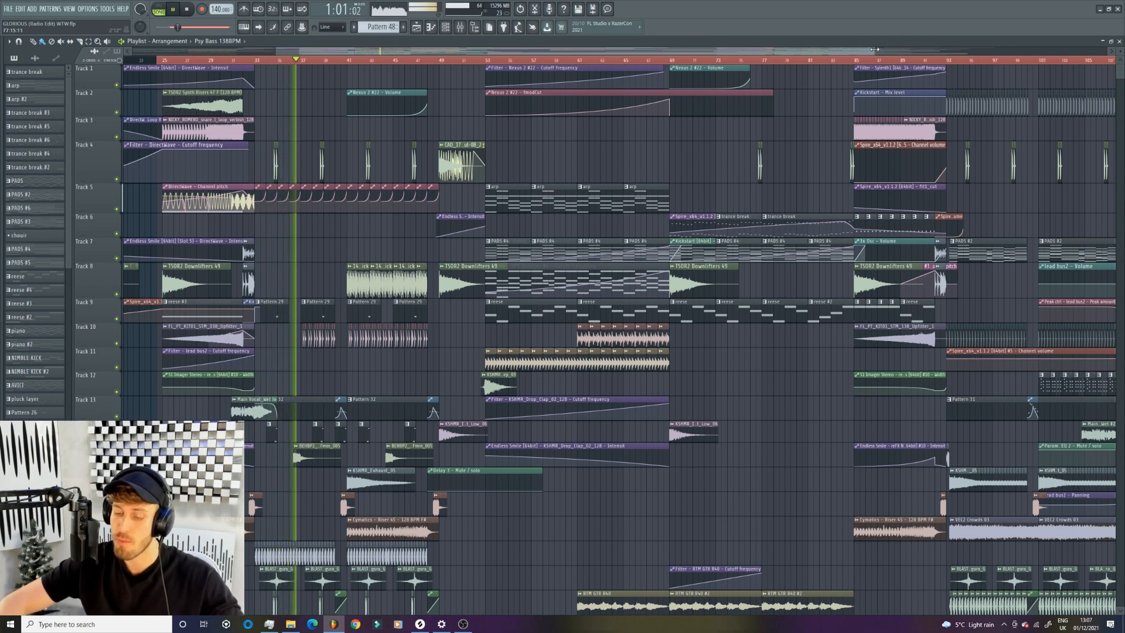
pyautogui.click(421, 28)
pyautogui.click(421, 28)
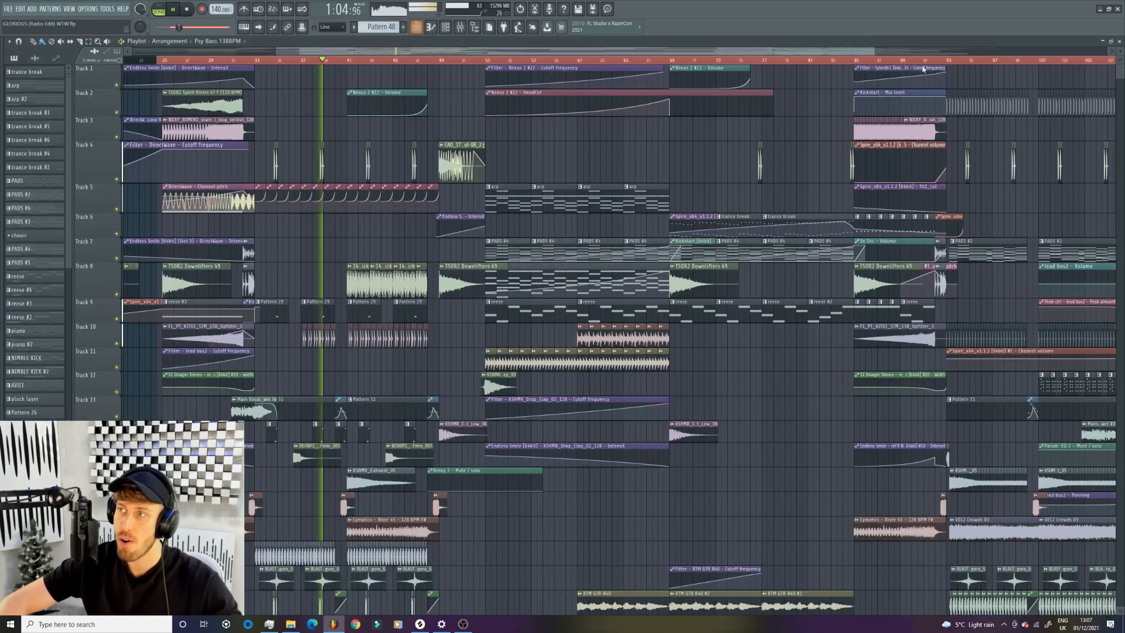
# - Play the second drop from just before bar 93, then stop playback
pyautogui.click(929, 60)
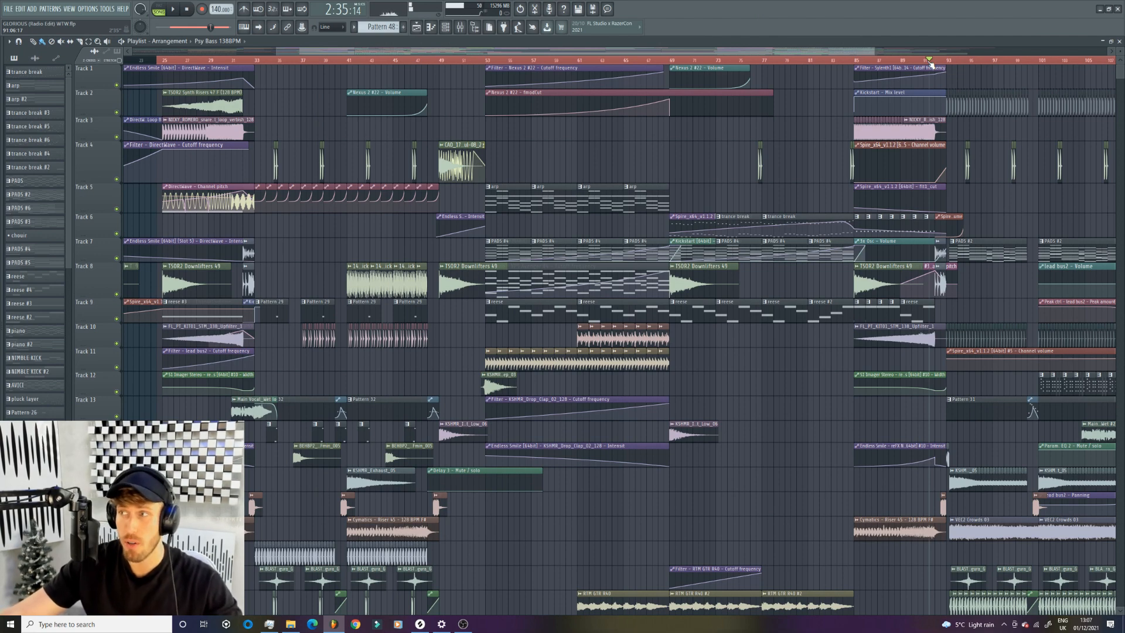
pyautogui.moveTo(339, 54); pyautogui.dragTo(616, 65)
pyautogui.scroll(-3, 407, 411)
pyautogui.scroll(-15, 410, 413)
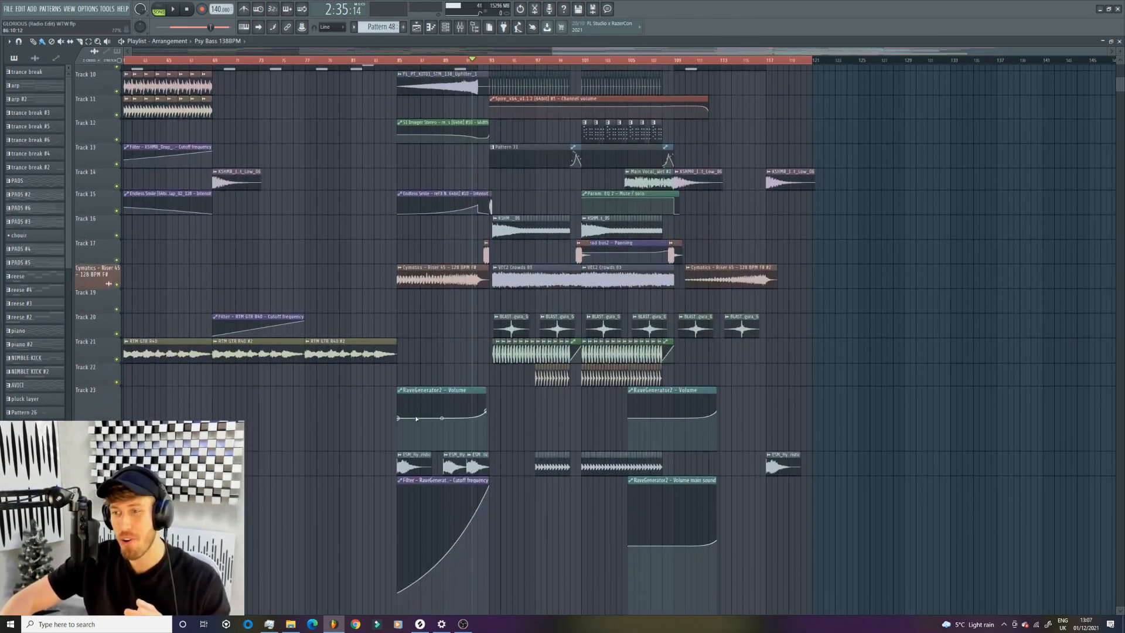
pyautogui.scroll(15, 447, 456)
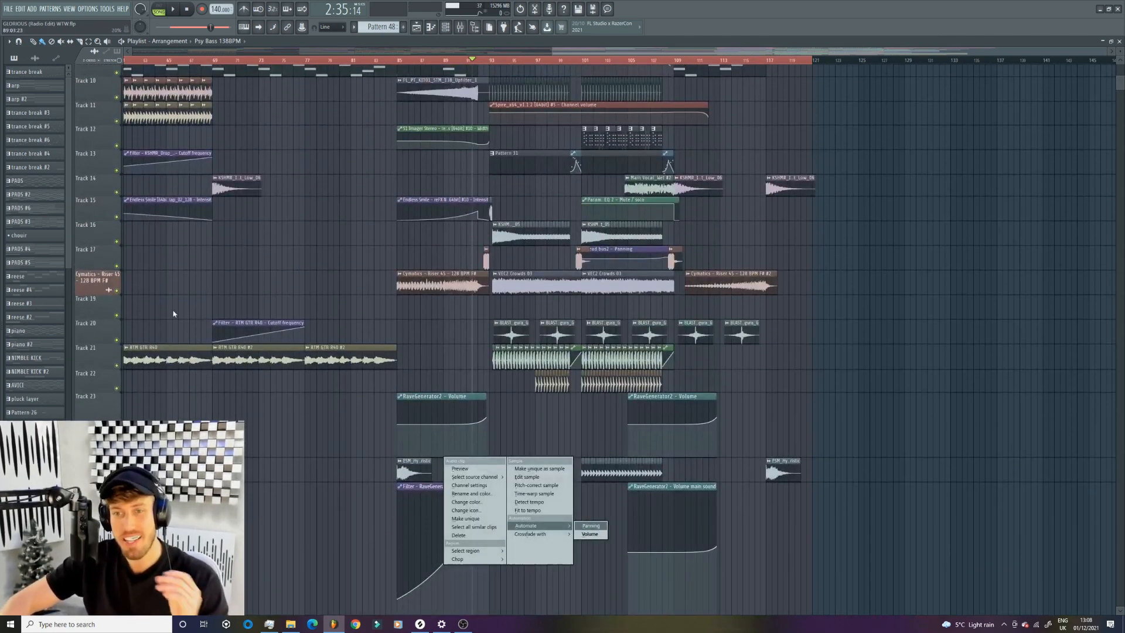
pyautogui.click(93, 250)
pyautogui.scroll(5, 93, 248)
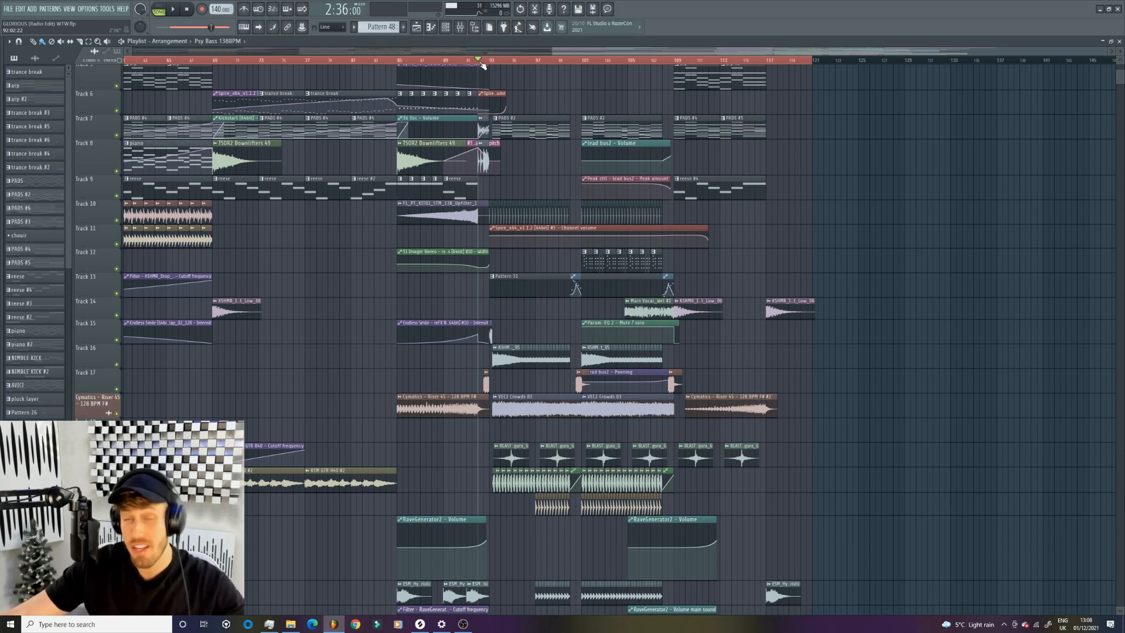
pyautogui.press('space')
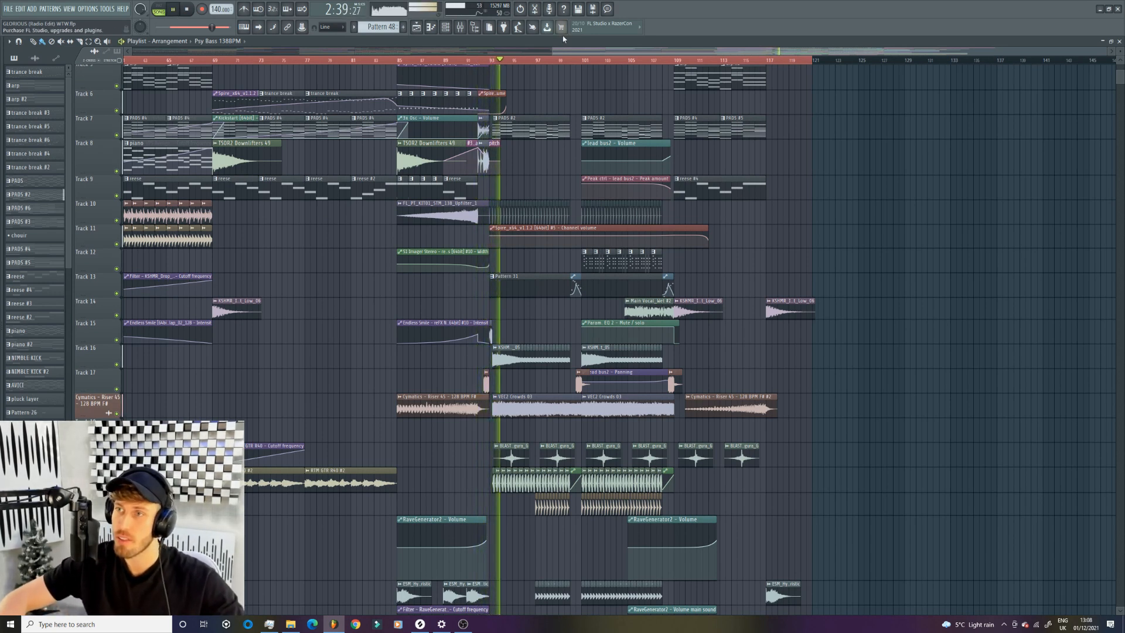
pyautogui.moveTo(551, 54); pyautogui.dragTo(560, 54)
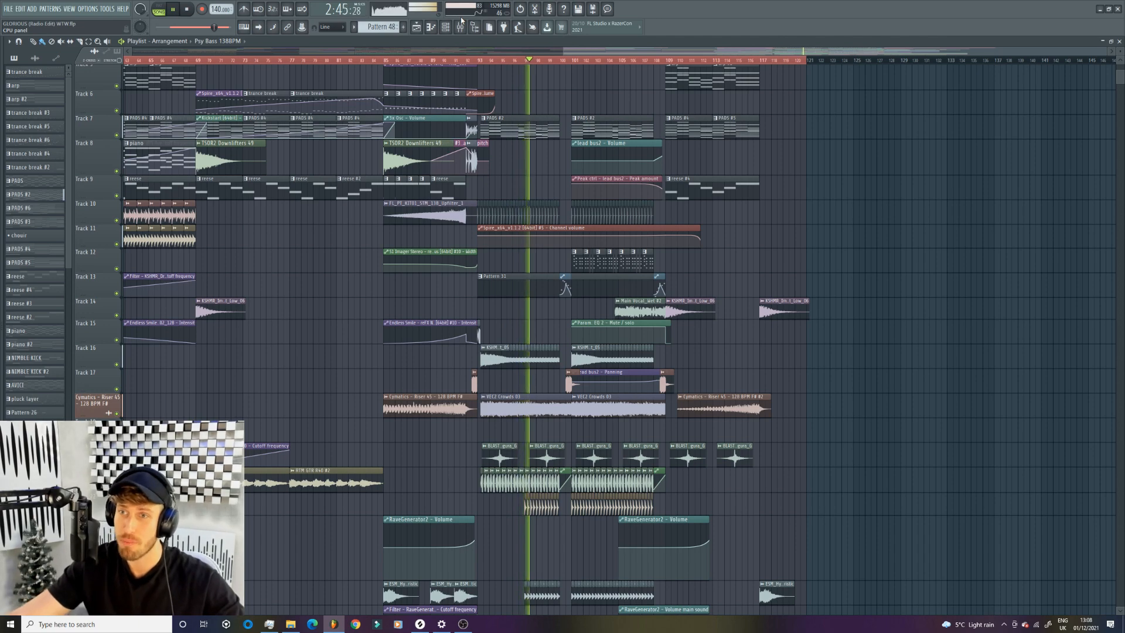
pyautogui.moveTo(563, 54); pyautogui.dragTo(297, 51)
pyautogui.press('space')
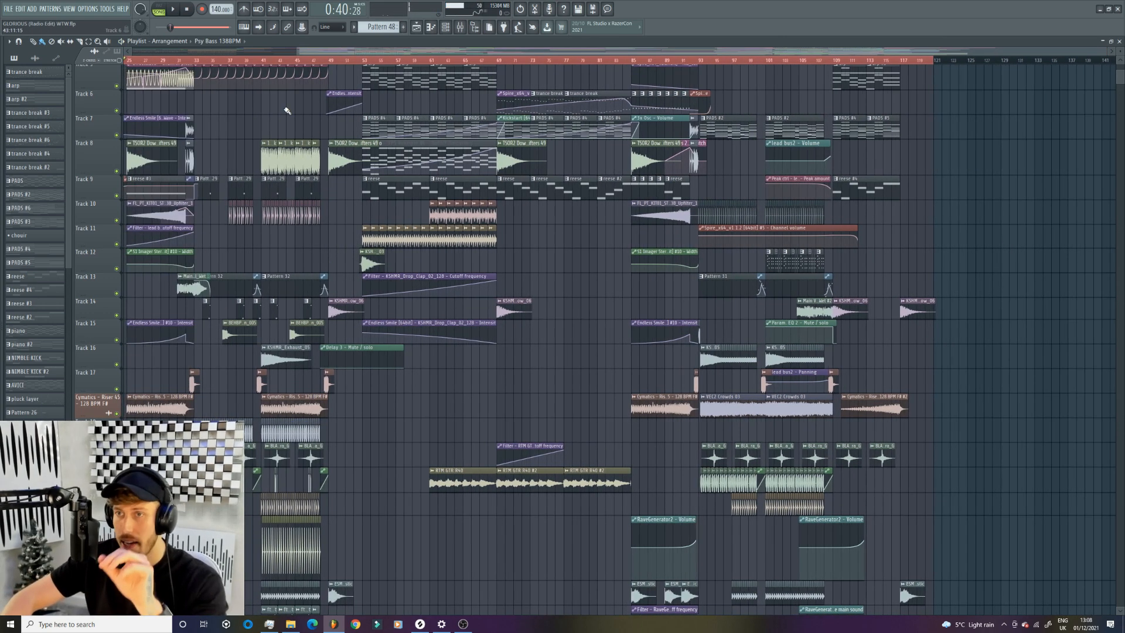
# - Examine the clips on the tracks from 26 to 43, comparing the second drop with the first
pyautogui.moveTo(296, 52); pyautogui.dragTo(717, 52)
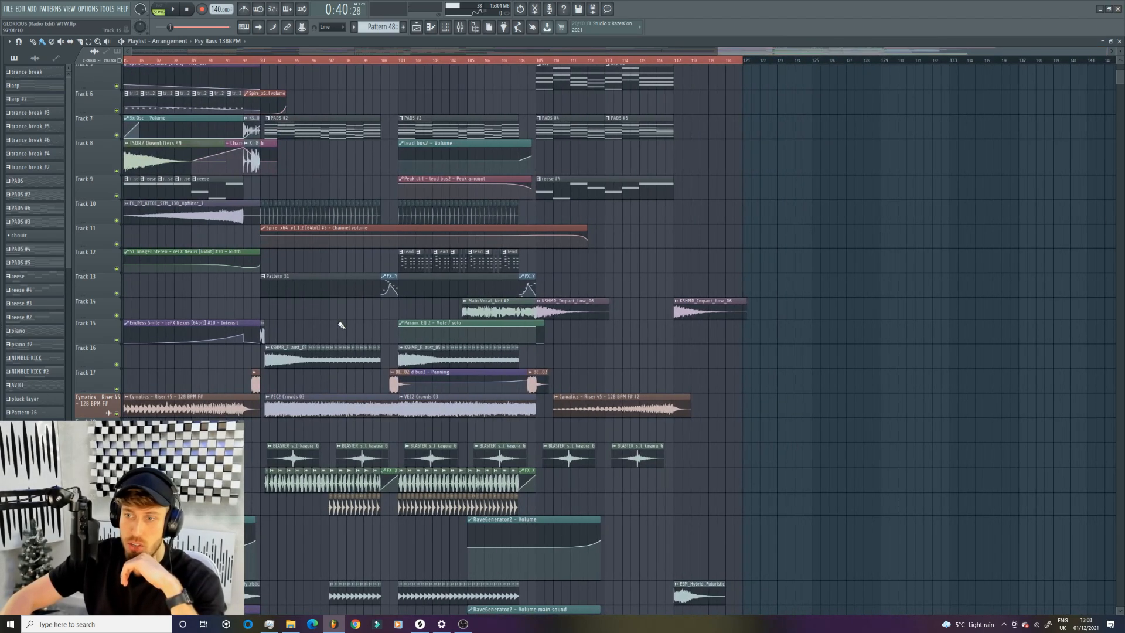
pyautogui.scroll(-4, 343, 299)
pyautogui.scroll(-5, 343, 300)
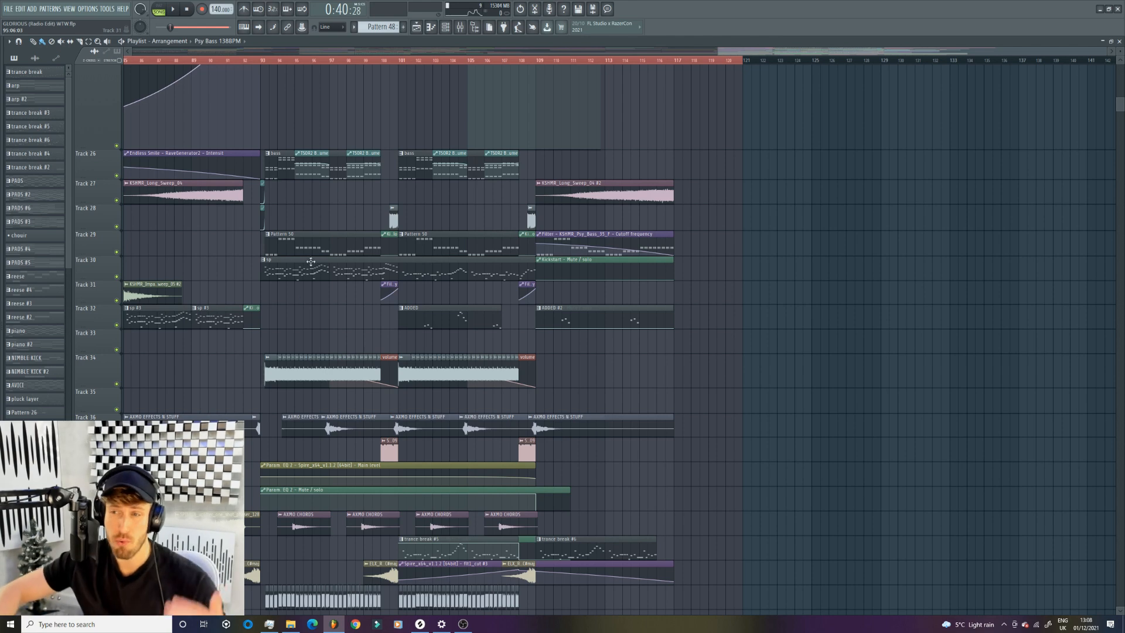
pyautogui.moveTo(718, 52); pyautogui.dragTo(457, 73)
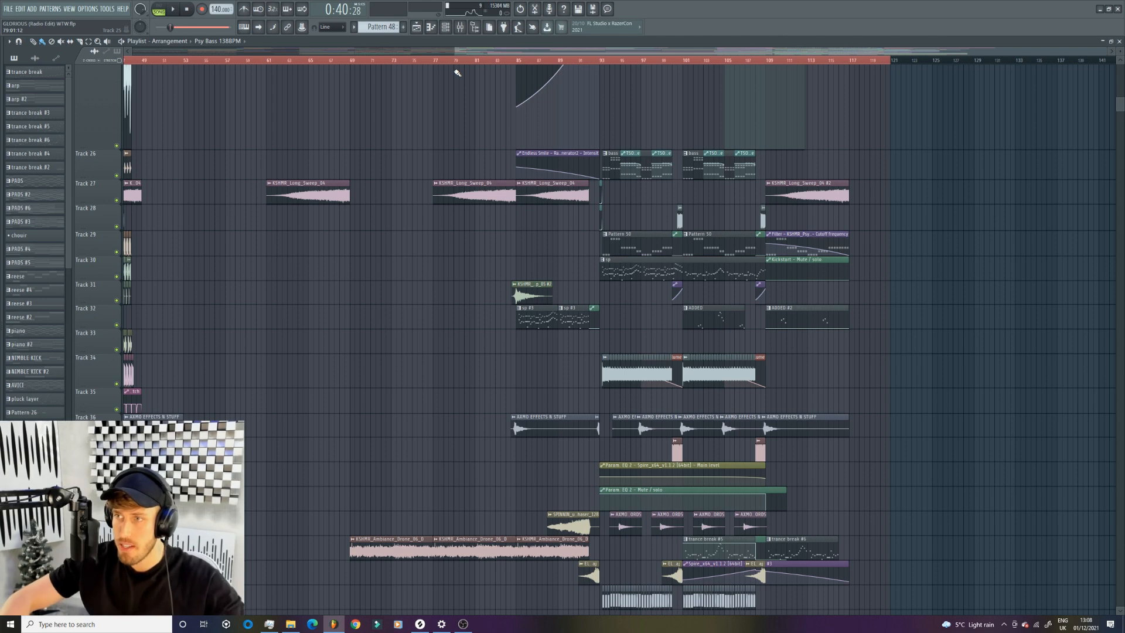
pyautogui.moveTo(455, 51); pyautogui.dragTo(675, 46)
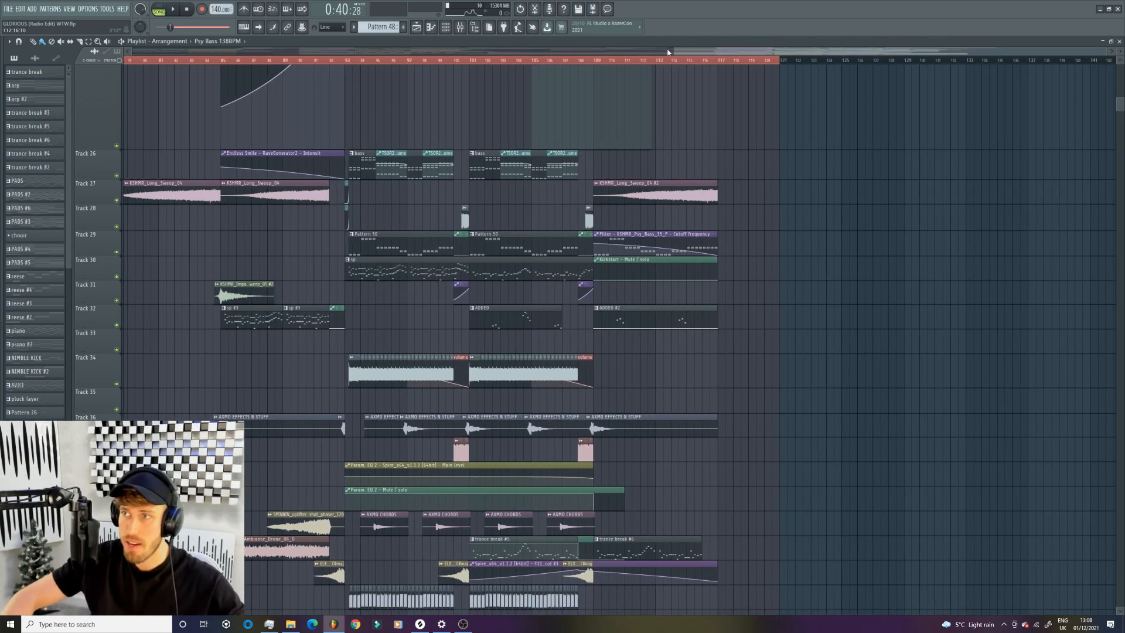
pyautogui.moveTo(673, 47); pyautogui.dragTo(646, 46)
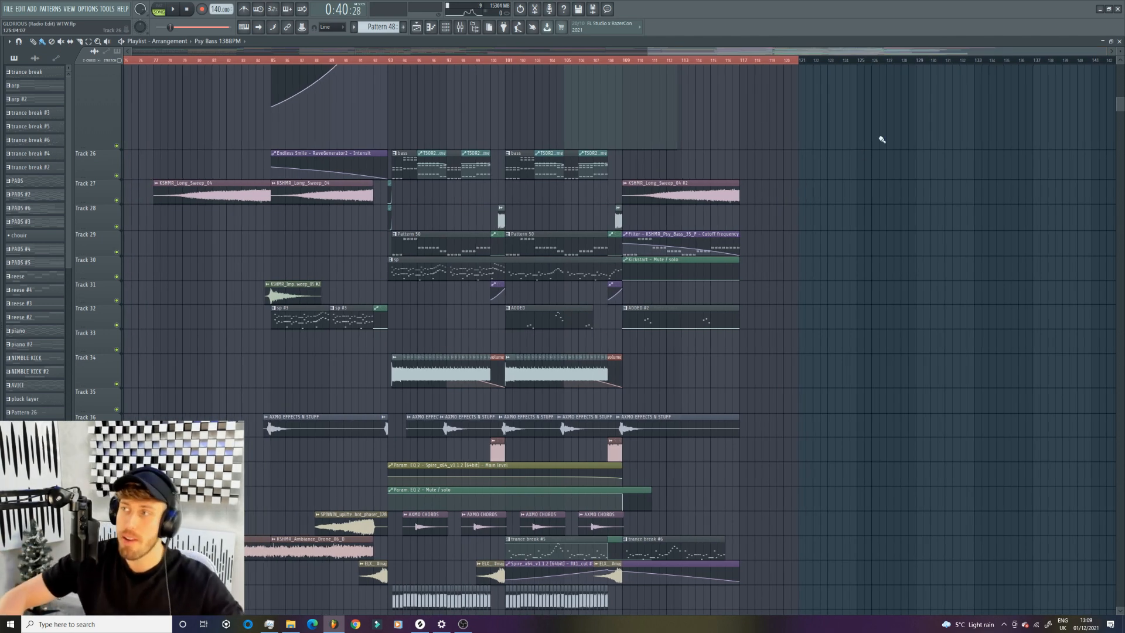
pyautogui.moveTo(1110, 52); pyautogui.dragTo(803, 63)
pyautogui.moveTo(732, 51); pyautogui.dragTo(417, 65)
pyautogui.moveTo(494, 51); pyautogui.dragTo(471, 47)
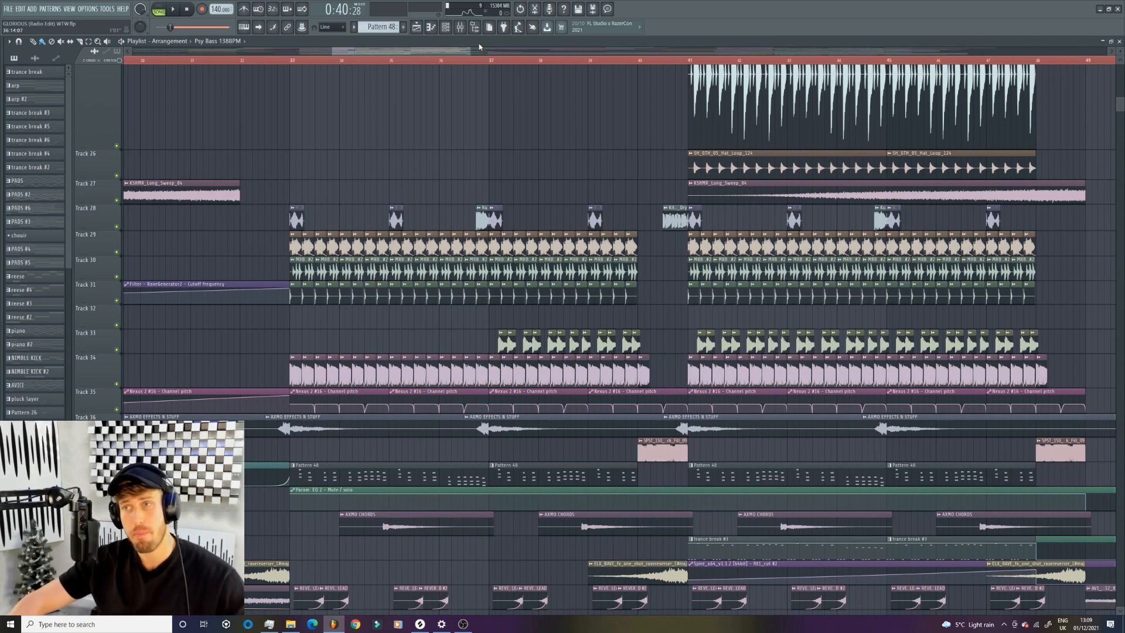
# - Look through the remaining playlist tracks, including the vocal stems, down to the last used track
pyautogui.moveTo(470, 55); pyautogui.dragTo(1046, 57)
pyautogui.scroll(-12, 589, 170)
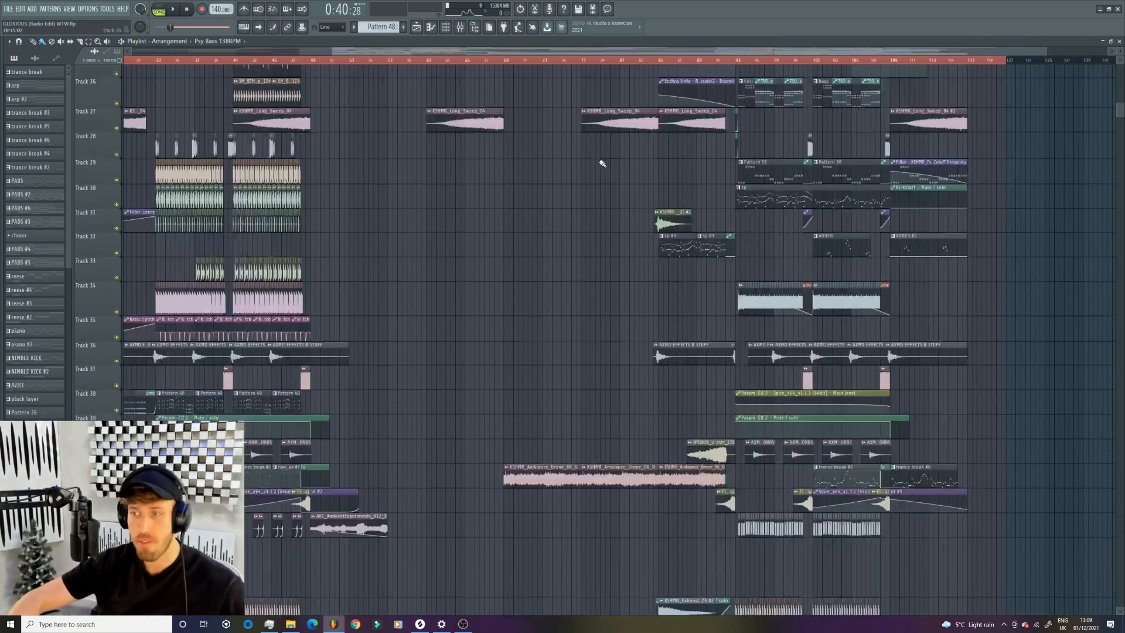
pyautogui.scroll(-10, 585, 176)
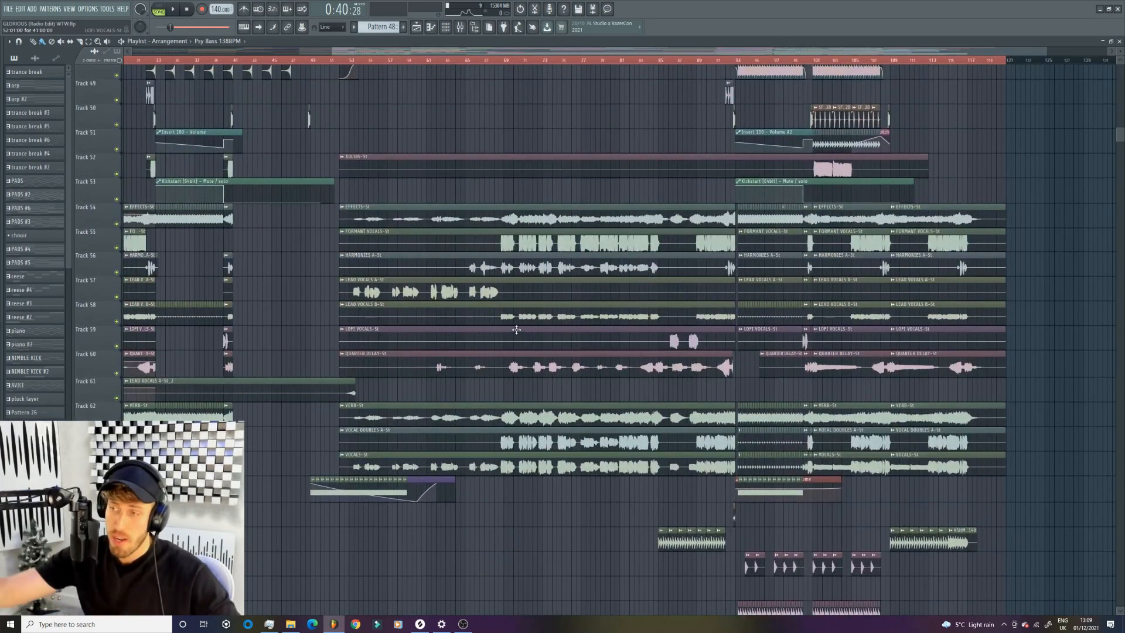
pyautogui.scroll(-15, 516, 329)
pyautogui.scroll(18, 560, 272)
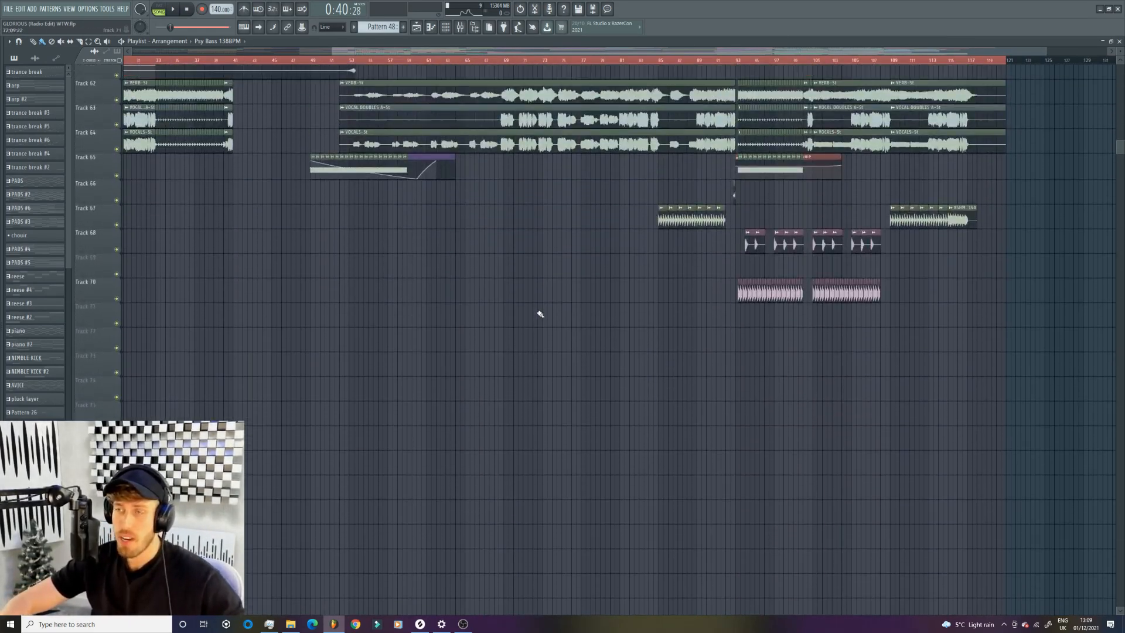
pyautogui.scroll(20, 488, 417)
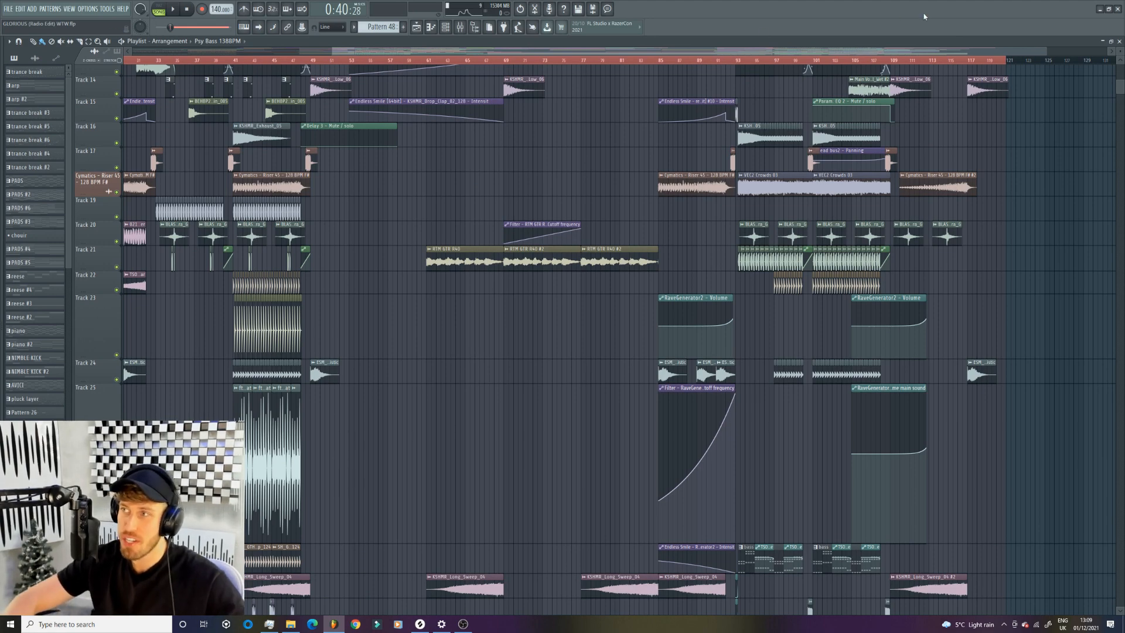
# - Solo track 38 with the Pattern 48 clips and unmute the Nexus channel pitch automation on track 35
pyautogui.moveTo(1043, 52); pyautogui.dragTo(479, 97)
pyautogui.scroll(11, 439, 155)
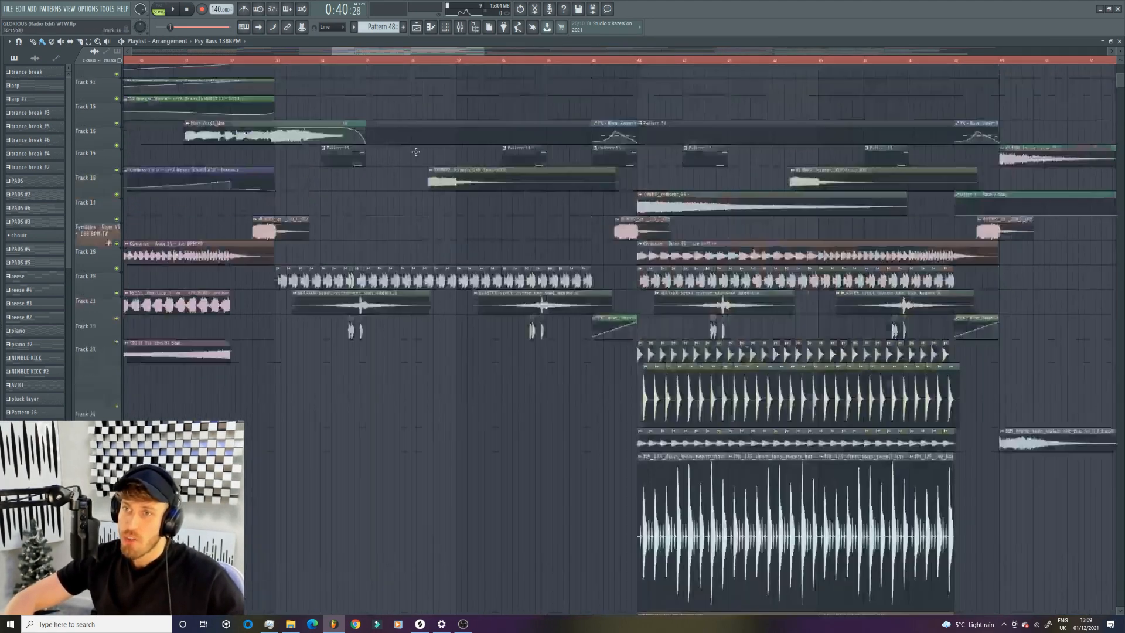
pyautogui.scroll(-10, 355, 186)
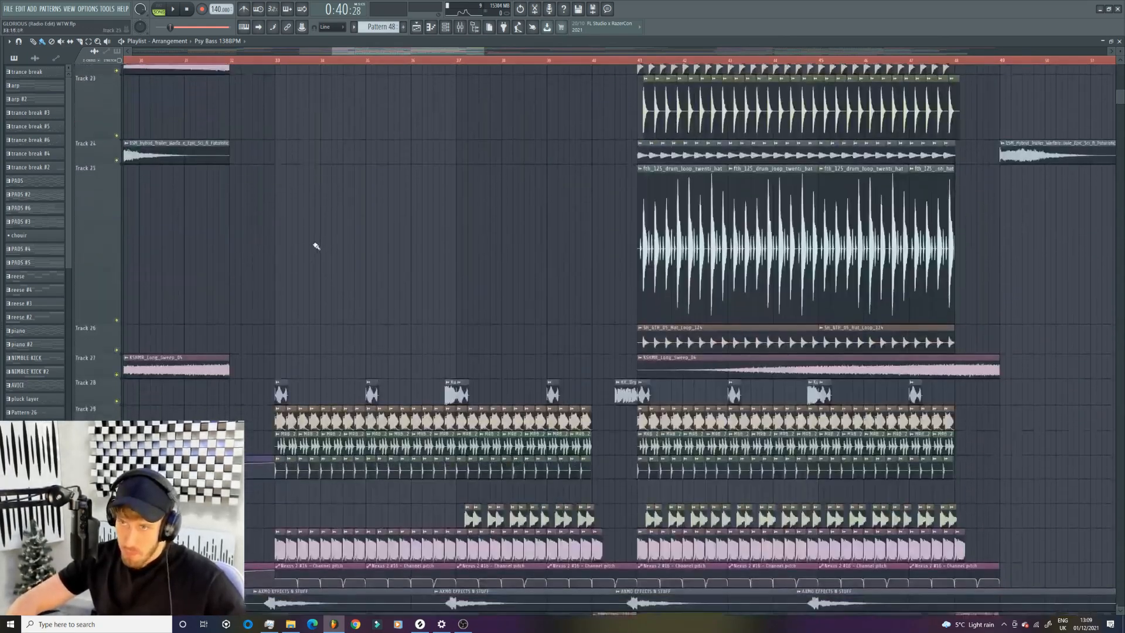
pyautogui.scroll(-12, 201, 251)
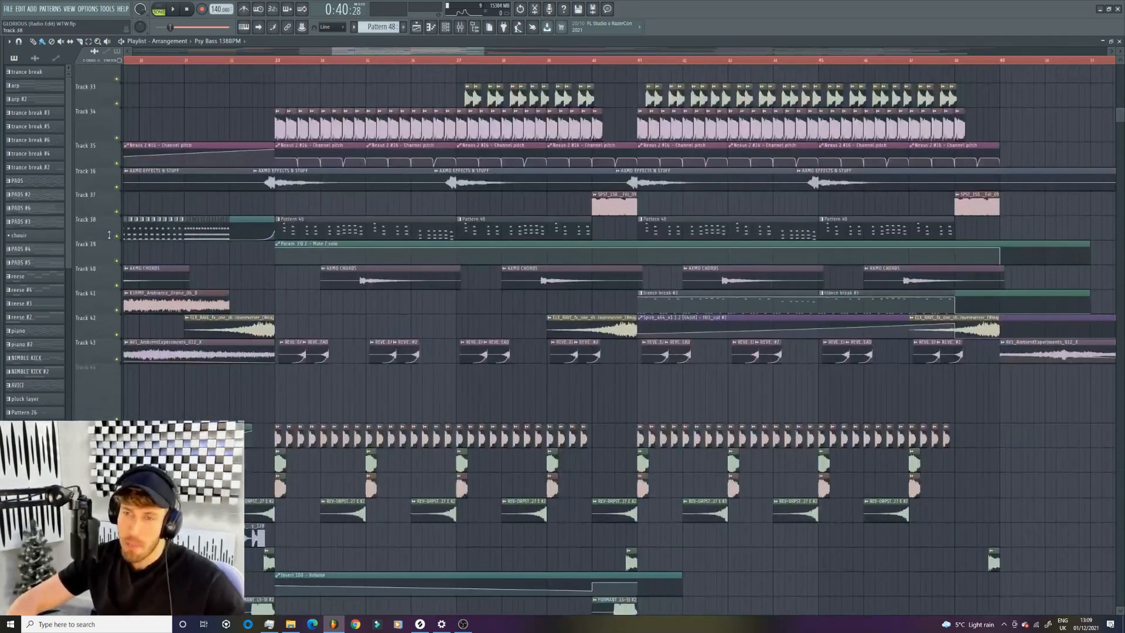
pyautogui.rightClick(117, 236)
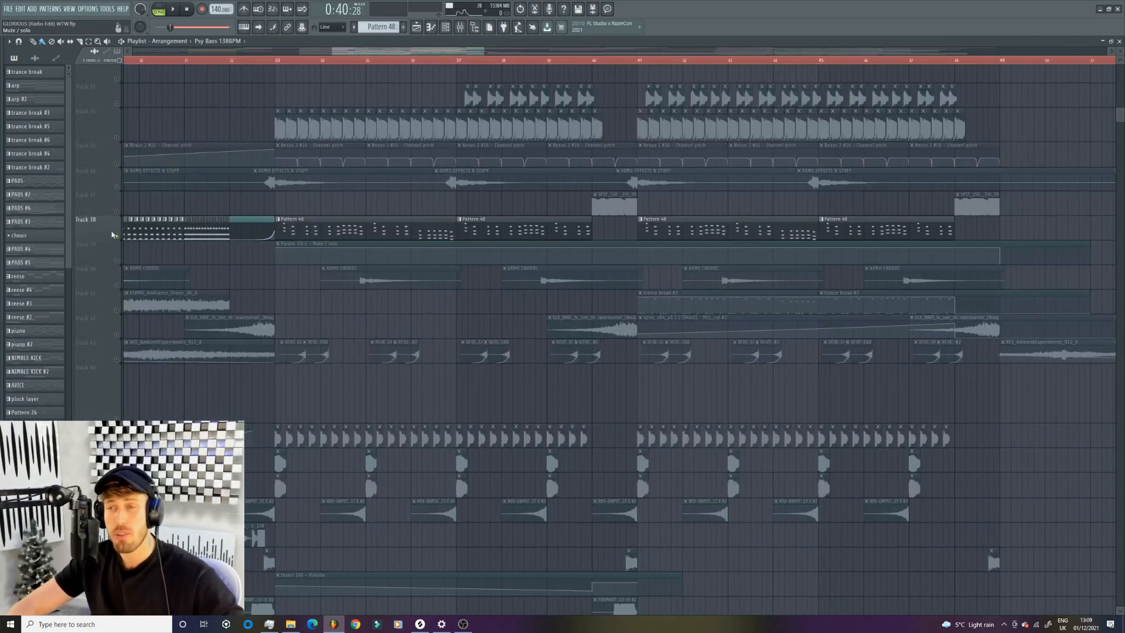
pyautogui.click(117, 164)
pyautogui.click(117, 163)
pyautogui.click(117, 163)
# - Play the soloed Pattern 48 melody with its pitch automation from bar 33, then stop playback
pyautogui.click(280, 61)
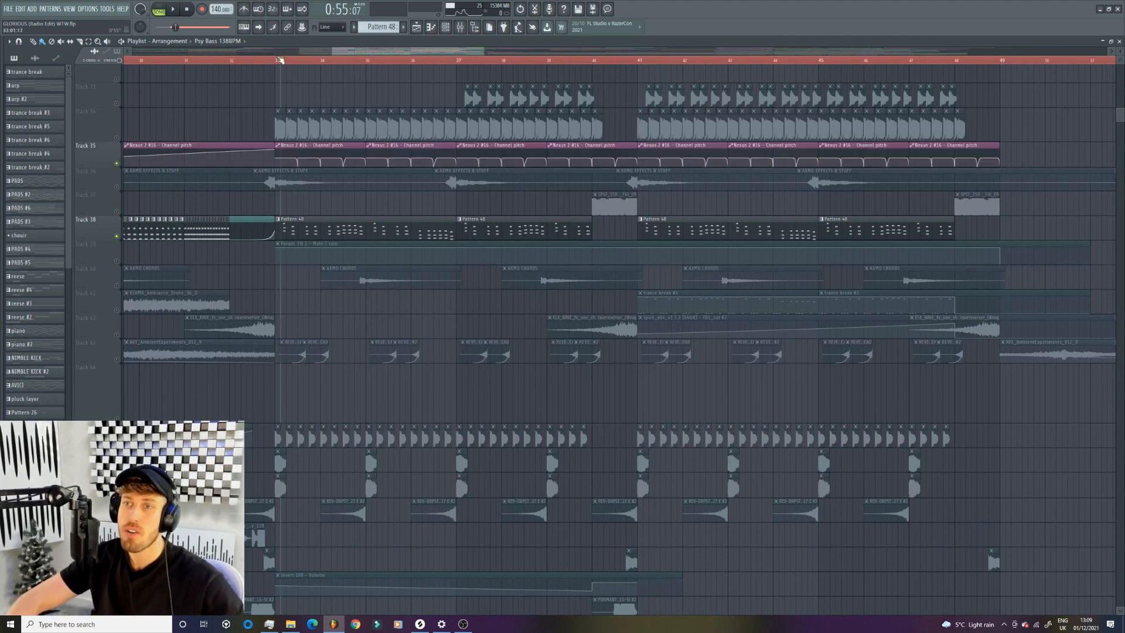
pyautogui.click(292, 62)
pyautogui.press('space')
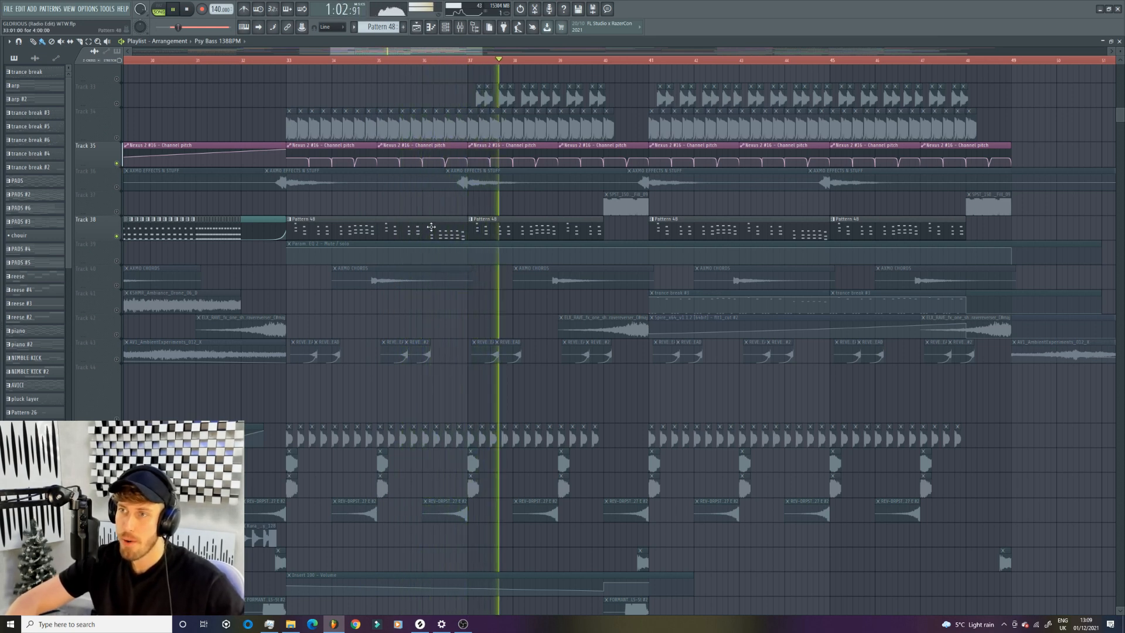
pyautogui.press('space')
# - Open Pattern 48's notes in the piano roll and find the channels it uses in the Channel rack
pyautogui.doubleClick(354, 227)
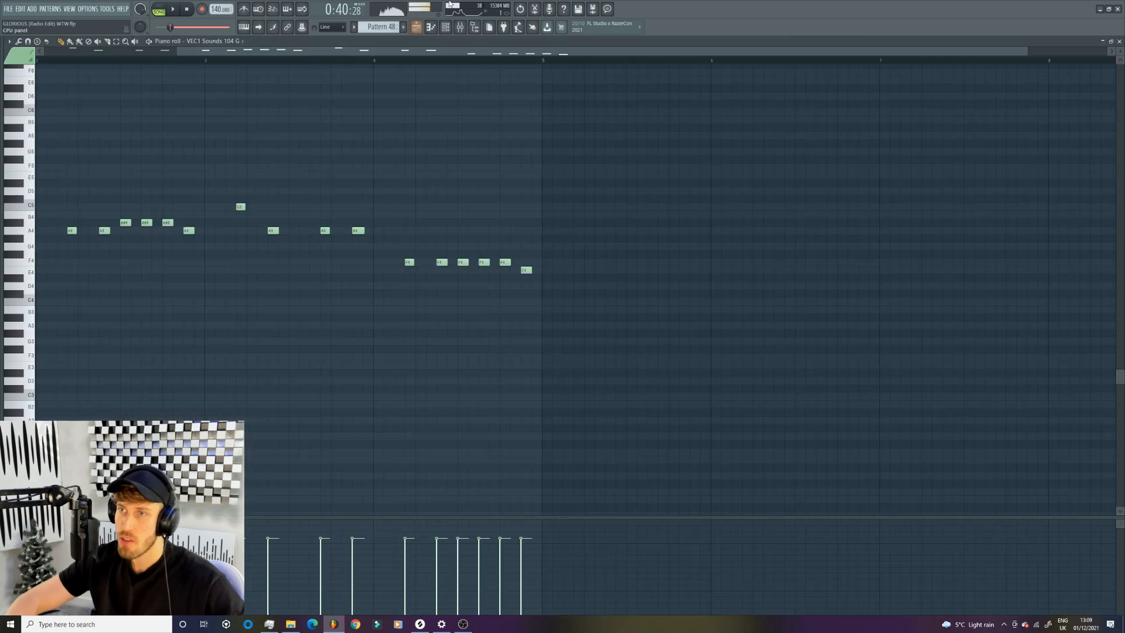
pyautogui.click(444, 28)
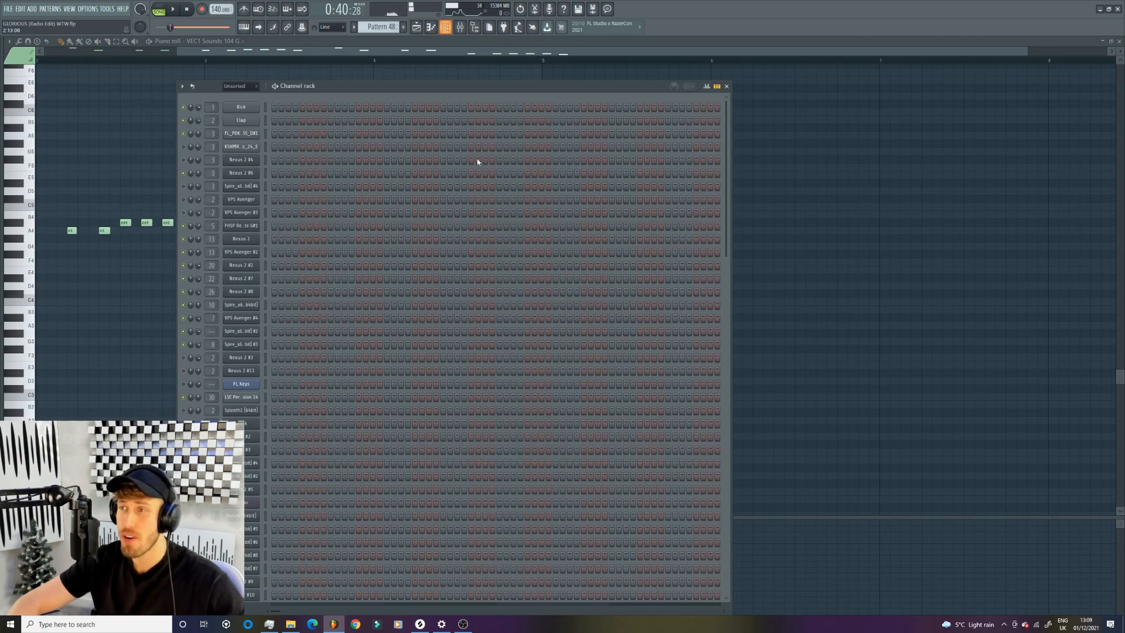
pyautogui.scroll(-8, 469, 181)
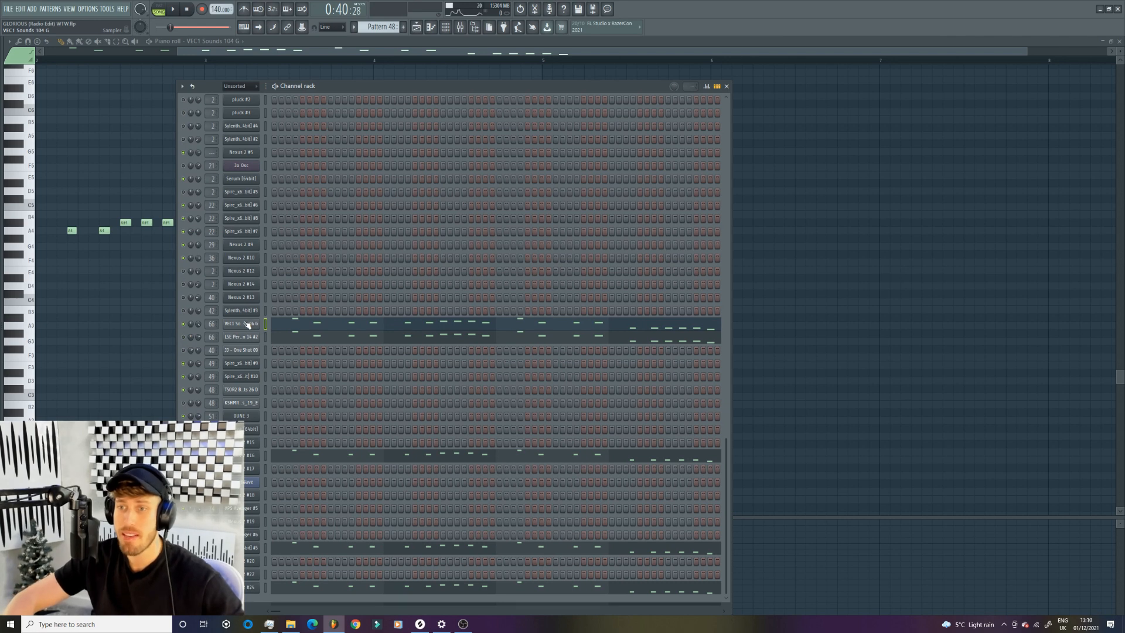
# - Open the VEC1 Sounds 104 G channel's sample settings, then return to the Channel rack
pyautogui.click(250, 323)
pyautogui.click(182, 310)
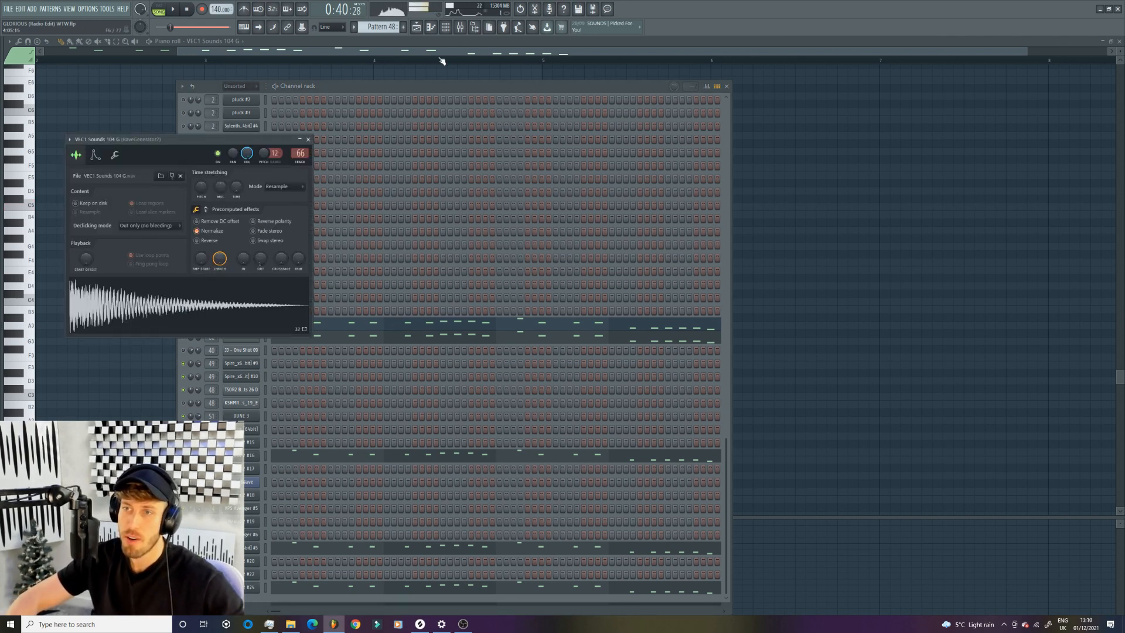
pyautogui.click(413, 91)
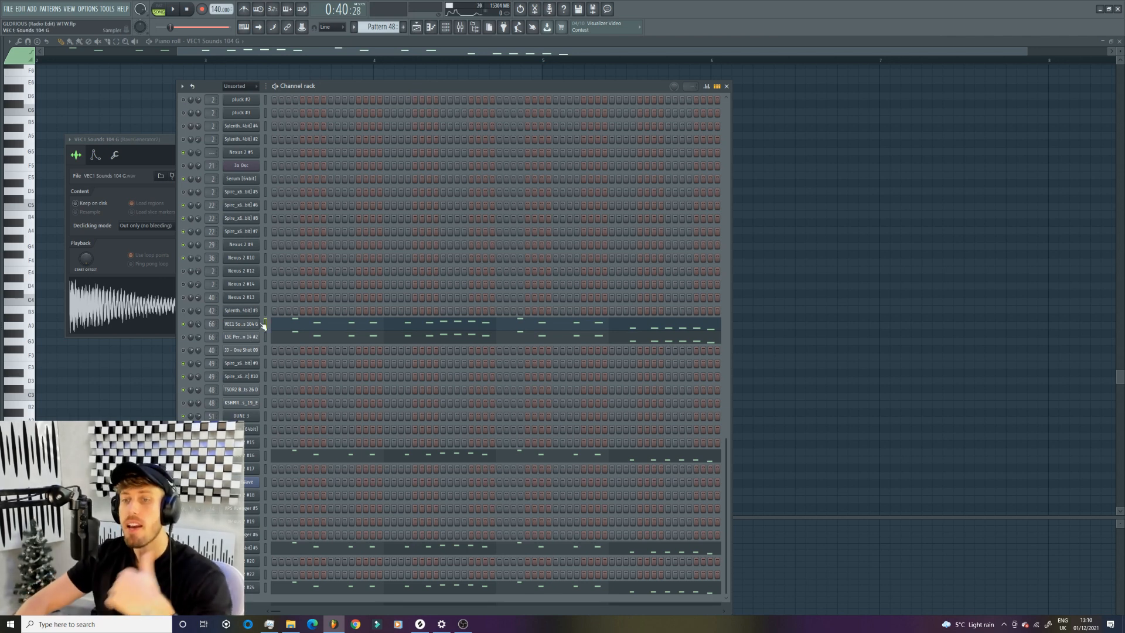
# - Switch playback to pattern mode and listen to Pattern 48's VEC1 Sounds 104 G layer, then stop playback
pyautogui.click(162, 6)
pyautogui.press('space')
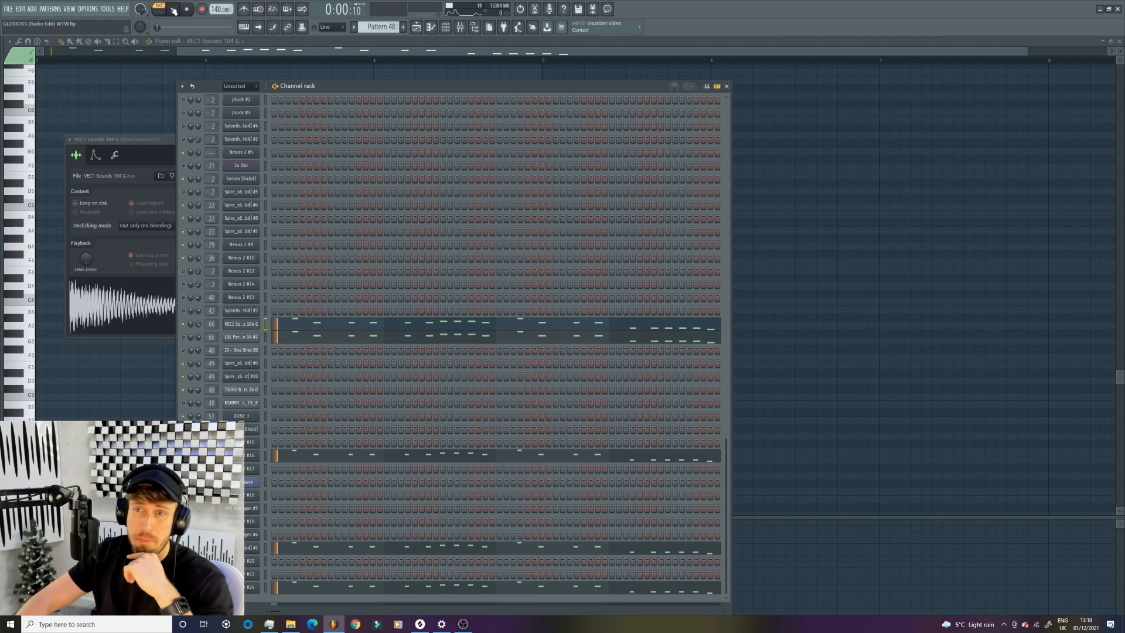
pyautogui.click(142, 143)
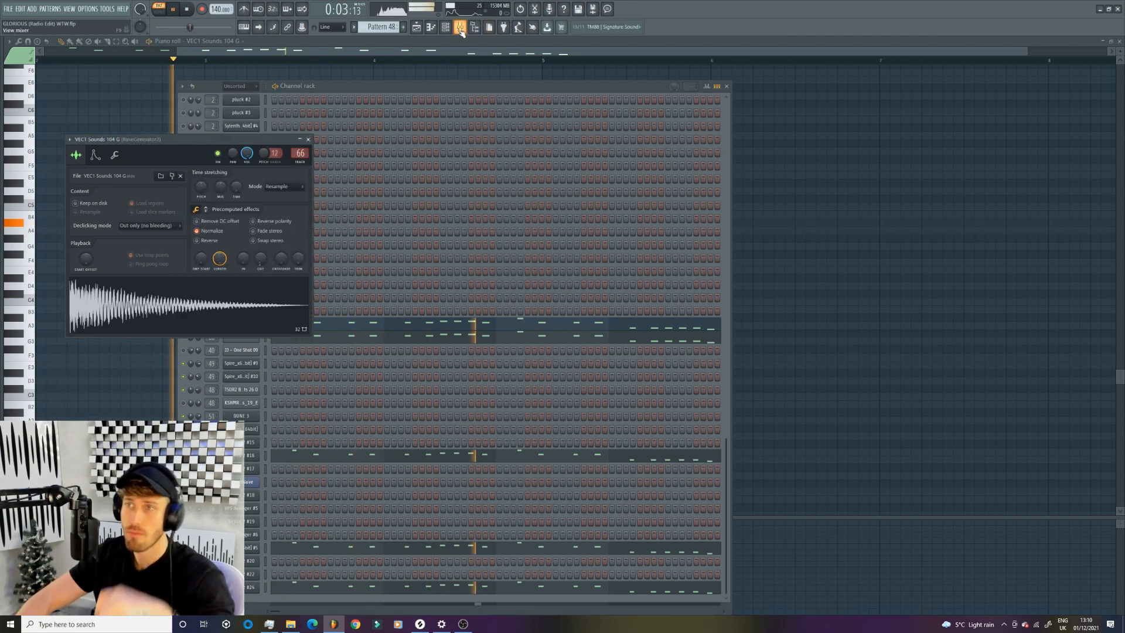
pyautogui.click(509, 88)
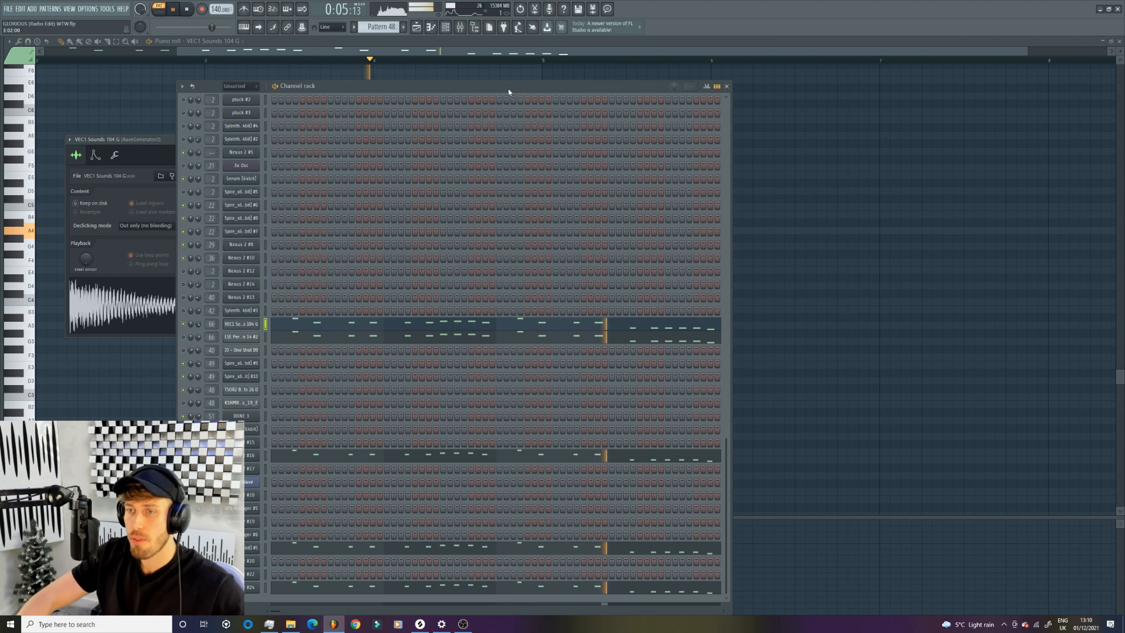
pyautogui.press('space')
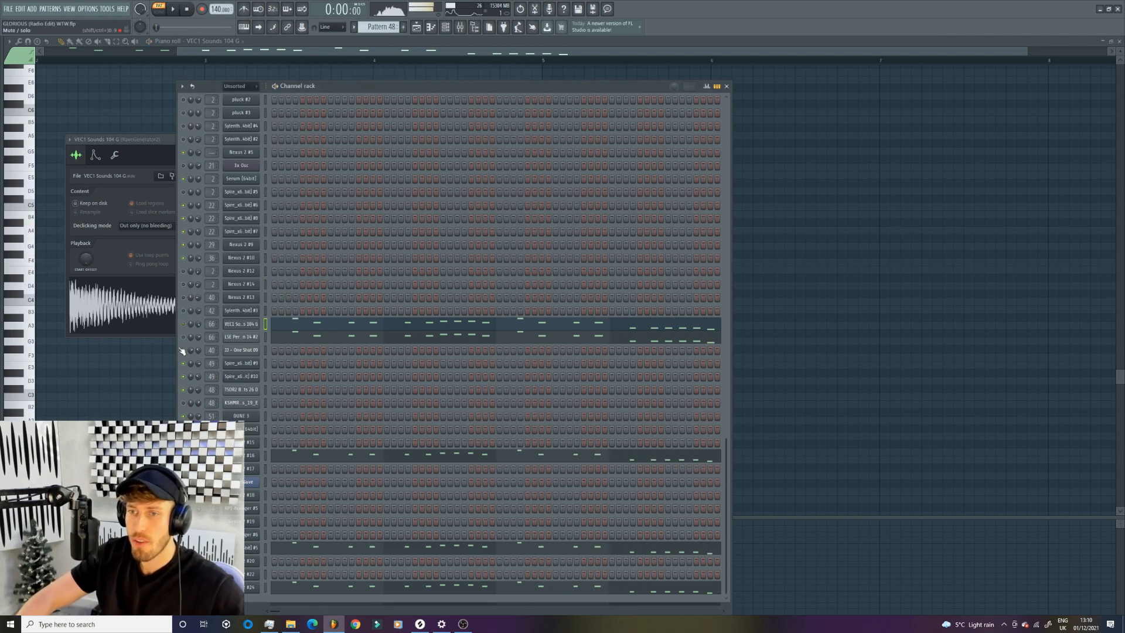
# - Audition the LSE percussion layer below VEC1 Sounds 104 G and then the #5 synth layer of Pattern 48 separately
pyautogui.press('space')
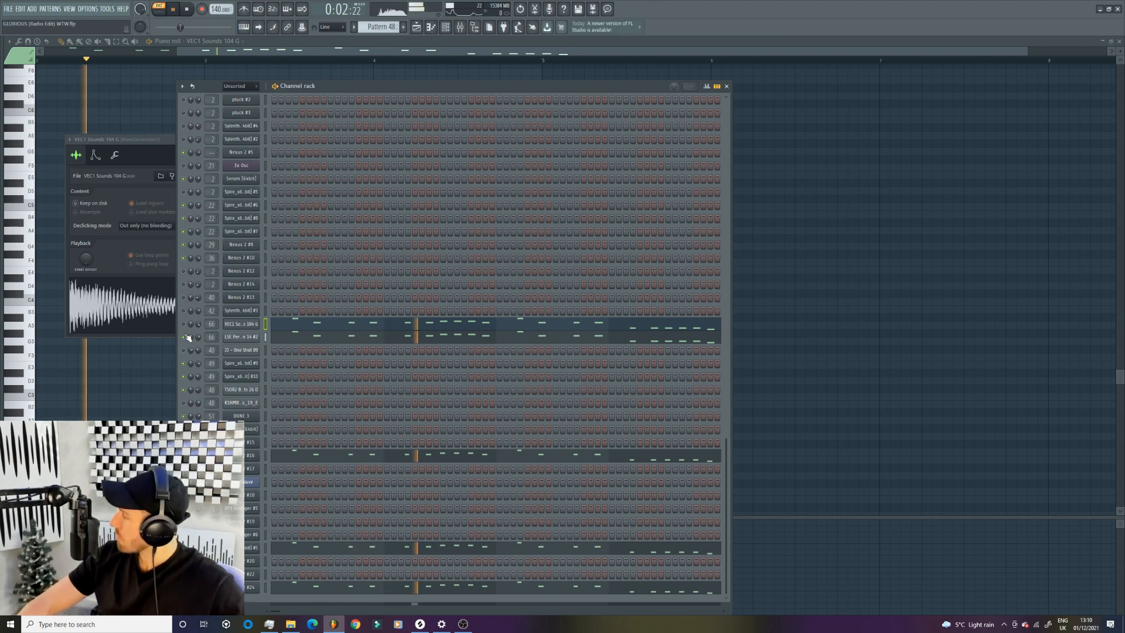
pyautogui.press('space')
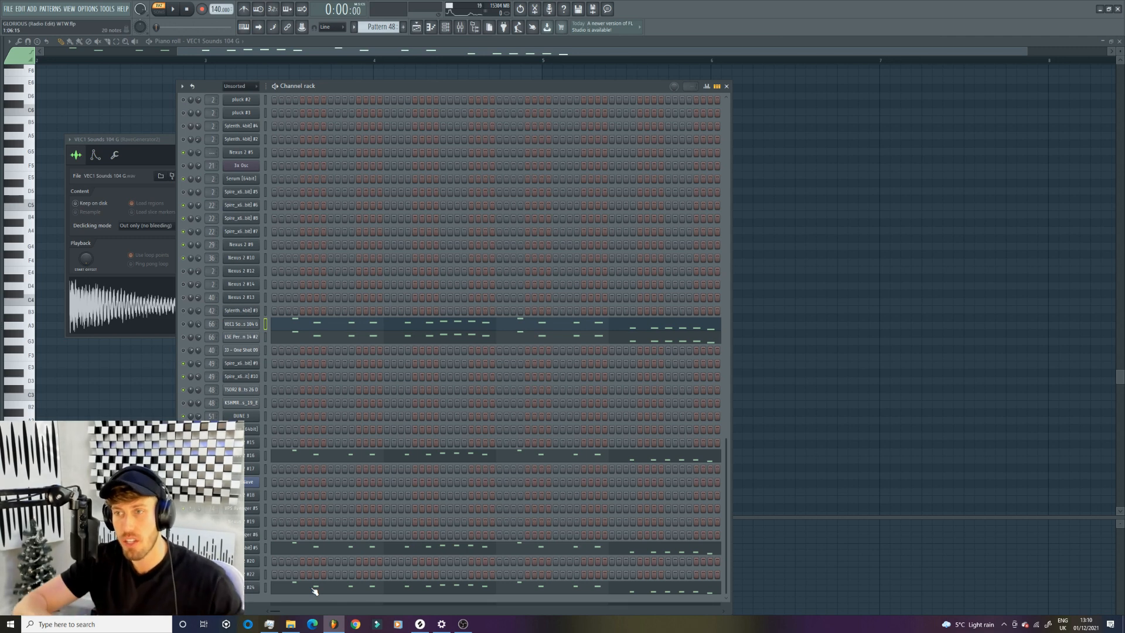
pyautogui.press('space')
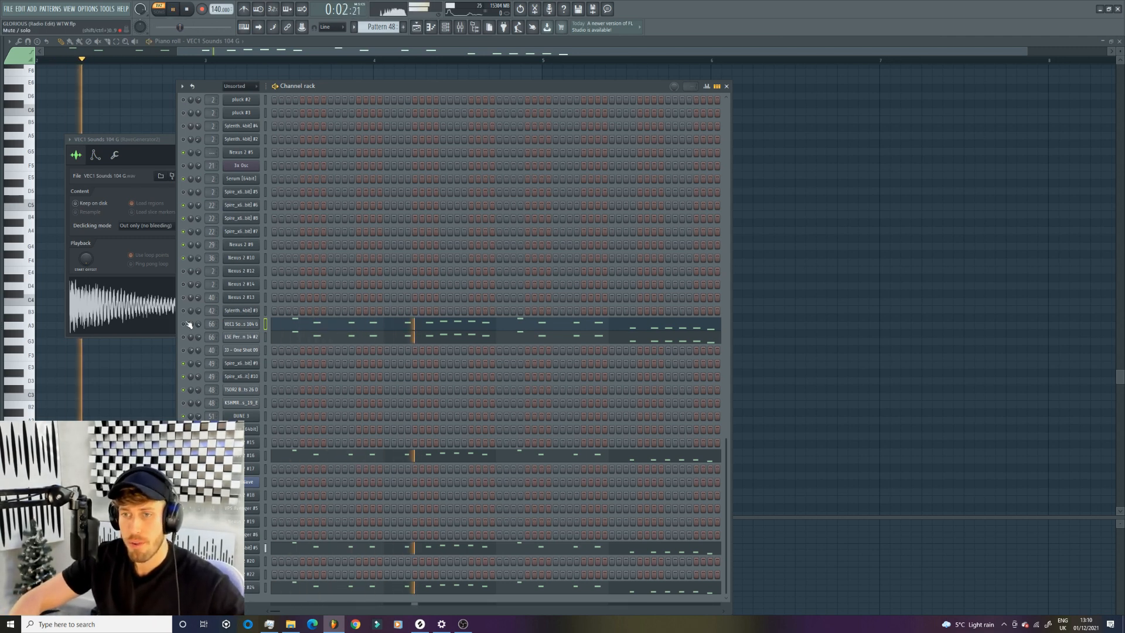
pyautogui.press('space')
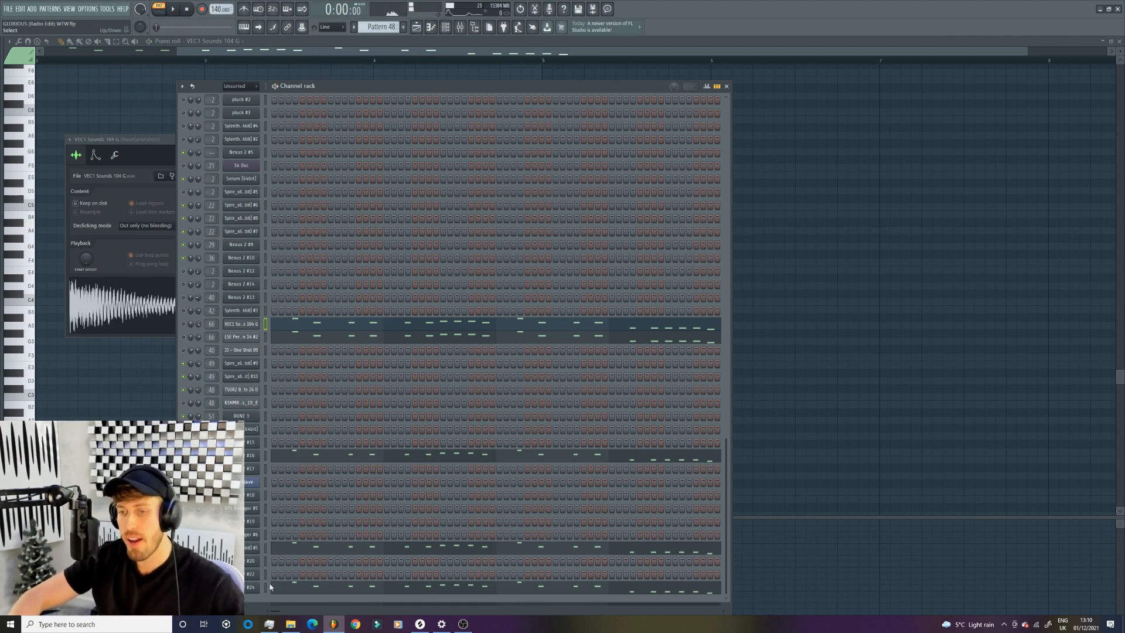
# - Open the Nexus 2 #24 channel's instrument to check its preset, then play and stop Pattern 48
pyautogui.click(245, 589)
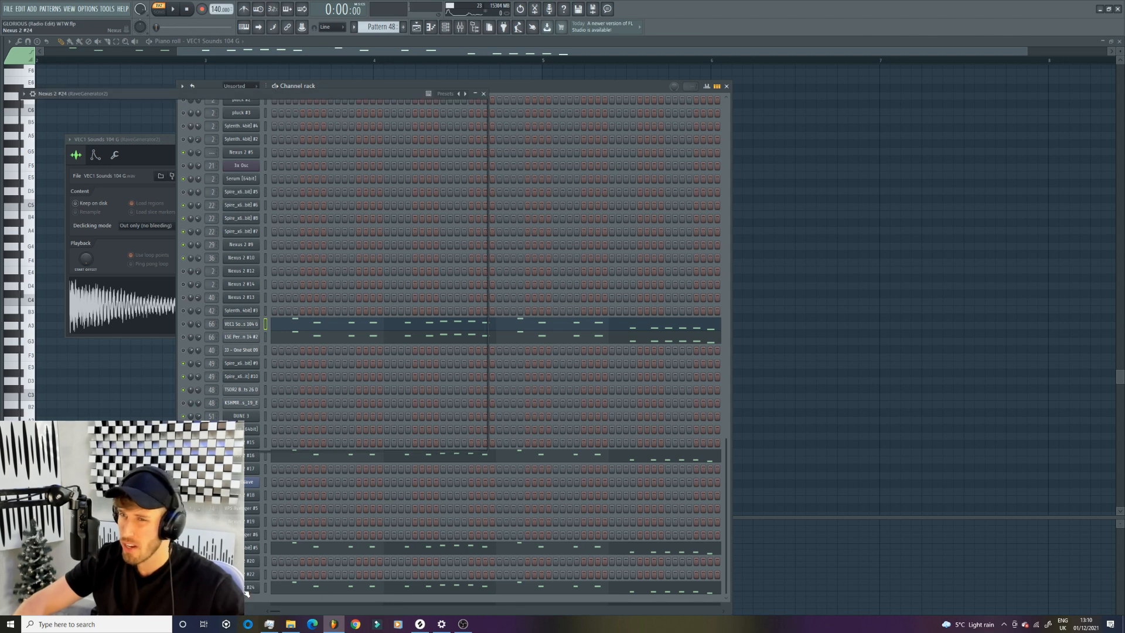
pyautogui.click(641, 87)
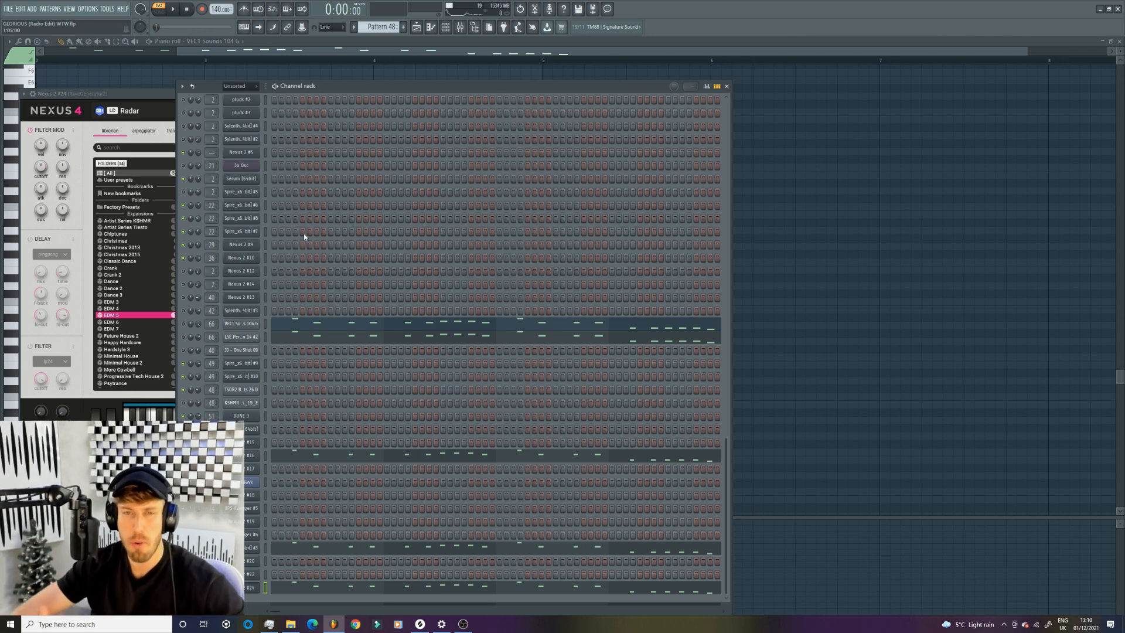
pyautogui.press('space')
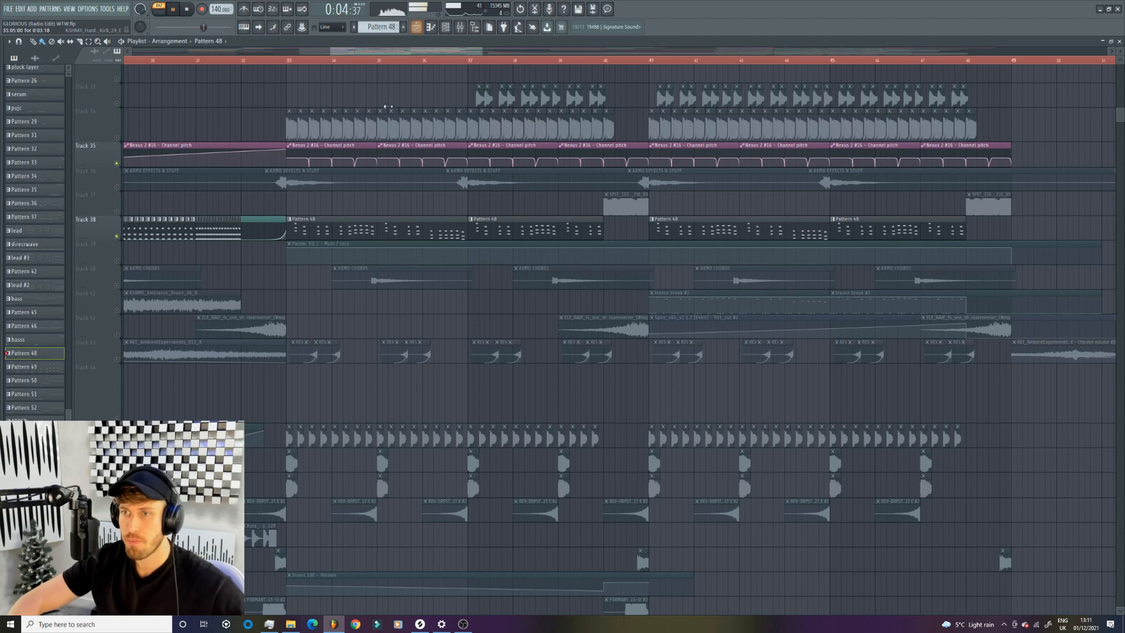
pyautogui.press('space')
# - Play the soloed Pattern 48 lead with its Nexus channel pitch automation from the drop at bar 33 in the playlist
pyautogui.click(287, 61)
pyautogui.moveTo(485, 54); pyautogui.dragTo(410, 55)
pyautogui.moveTo(329, 55); pyautogui.dragTo(339, 55)
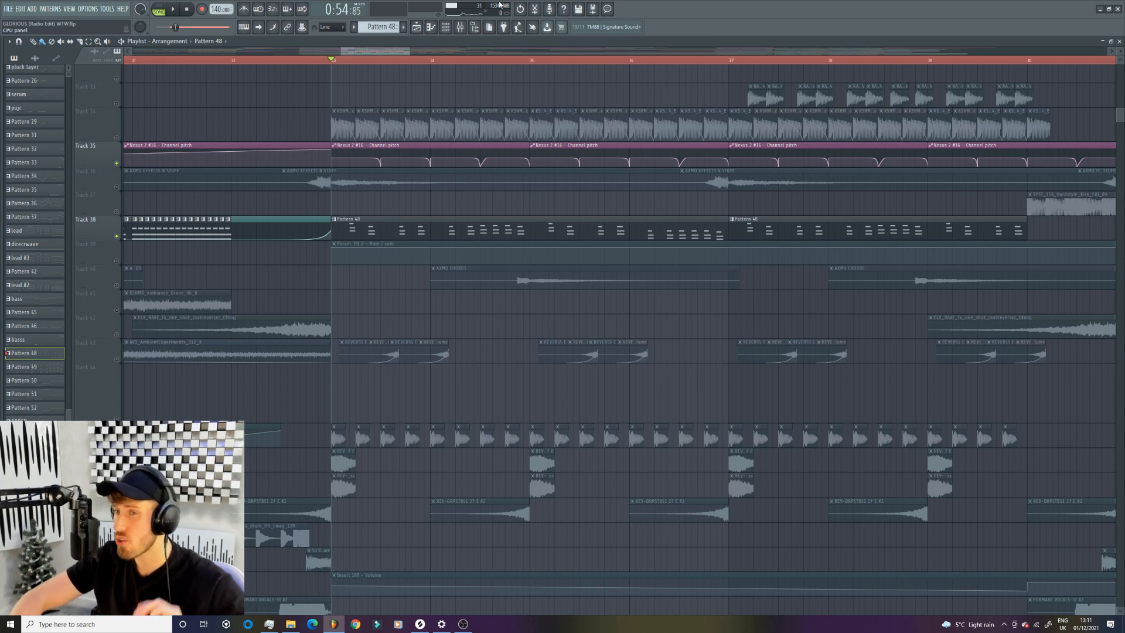
pyautogui.press('space')
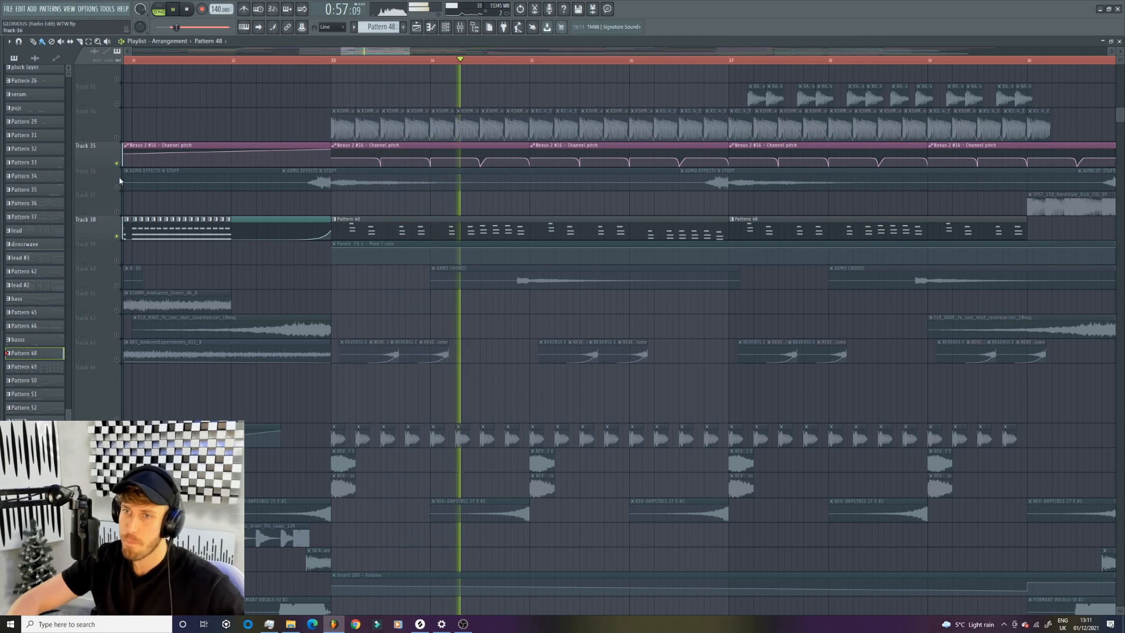
# - Mute the pitch automation on track 35 and replay the start of the drop without it, then stop playback
pyautogui.press('space')
pyautogui.press('space')
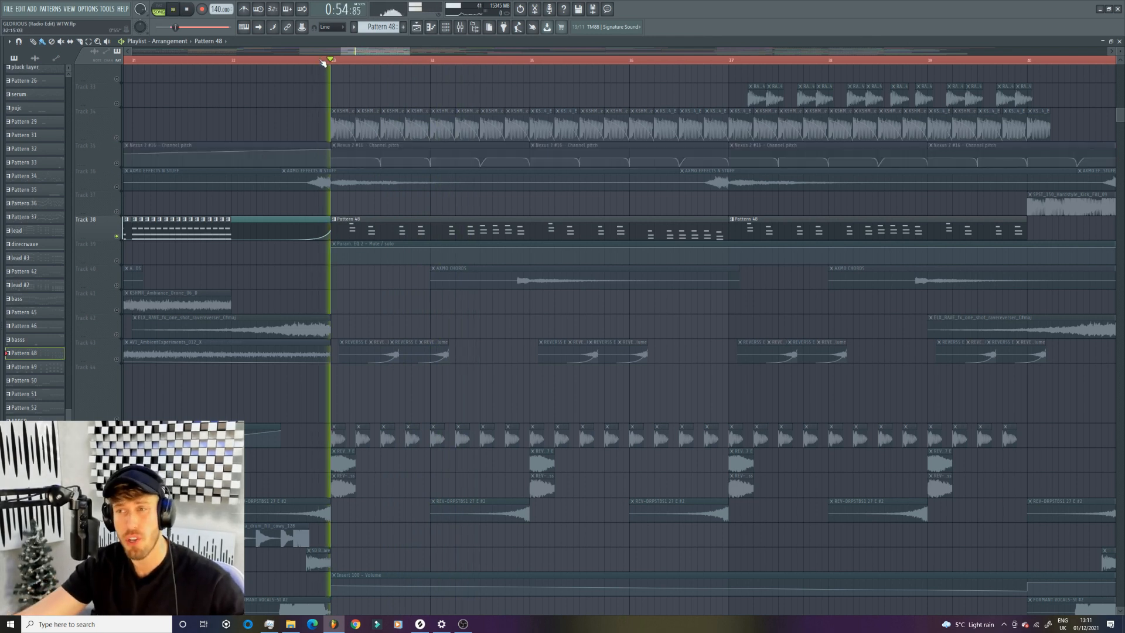
# - Unmute track 35 and replay the drop from bar 33 with the pitch automation active
pyautogui.press('space')
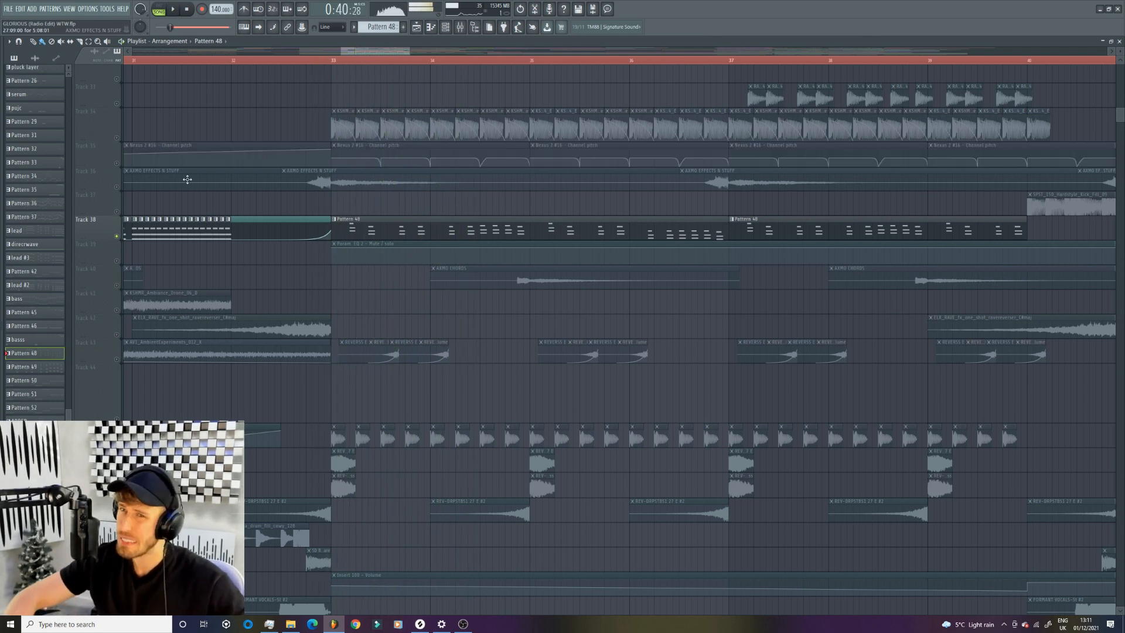
pyautogui.click(117, 164)
pyautogui.click(334, 61)
# - Try shortening the drop's first Nexus channel pitch automation clip, play from bar 33, and undo the change
pyautogui.press('space')
pyautogui.press('space')
pyautogui.moveTo(528, 145); pyautogui.dragTo(361, 142)
pyautogui.click(334, 60)
pyautogui.press('space')
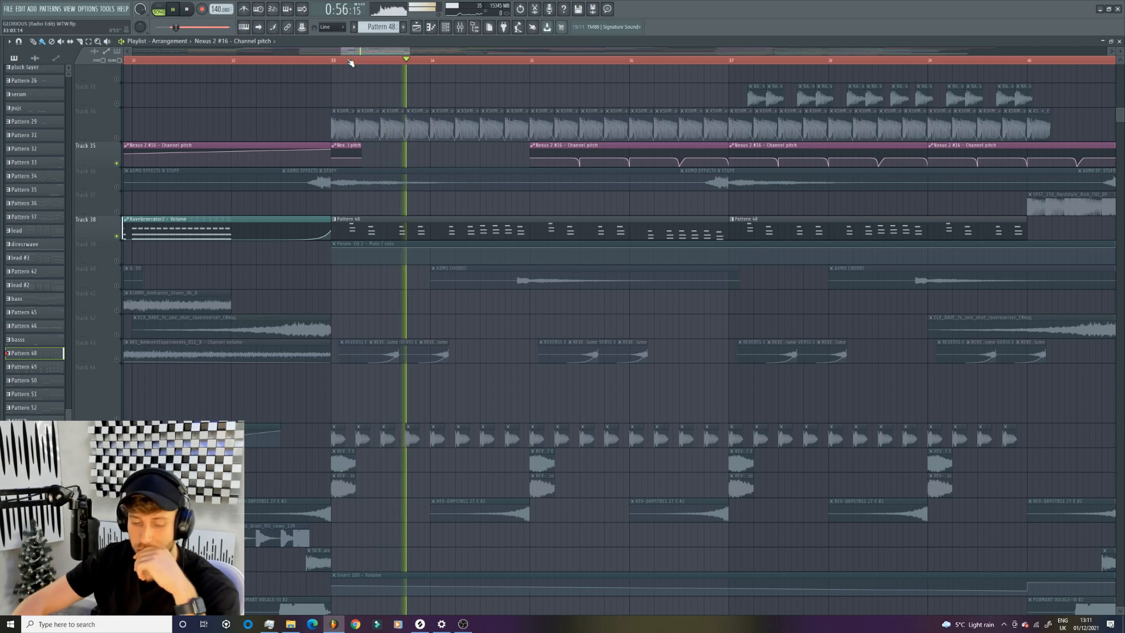
pyautogui.hotkey('ctrl', 'z')
# - Play the lead with the full pitch automation from just before bar 33, then stop playback
pyautogui.click(324, 60)
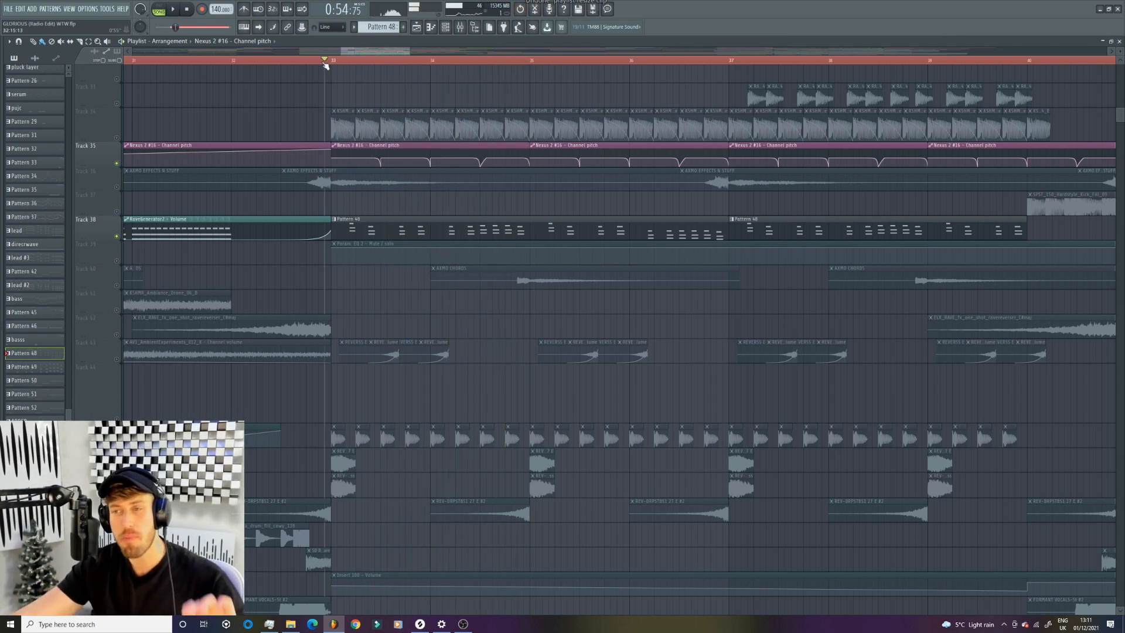
pyautogui.press('space')
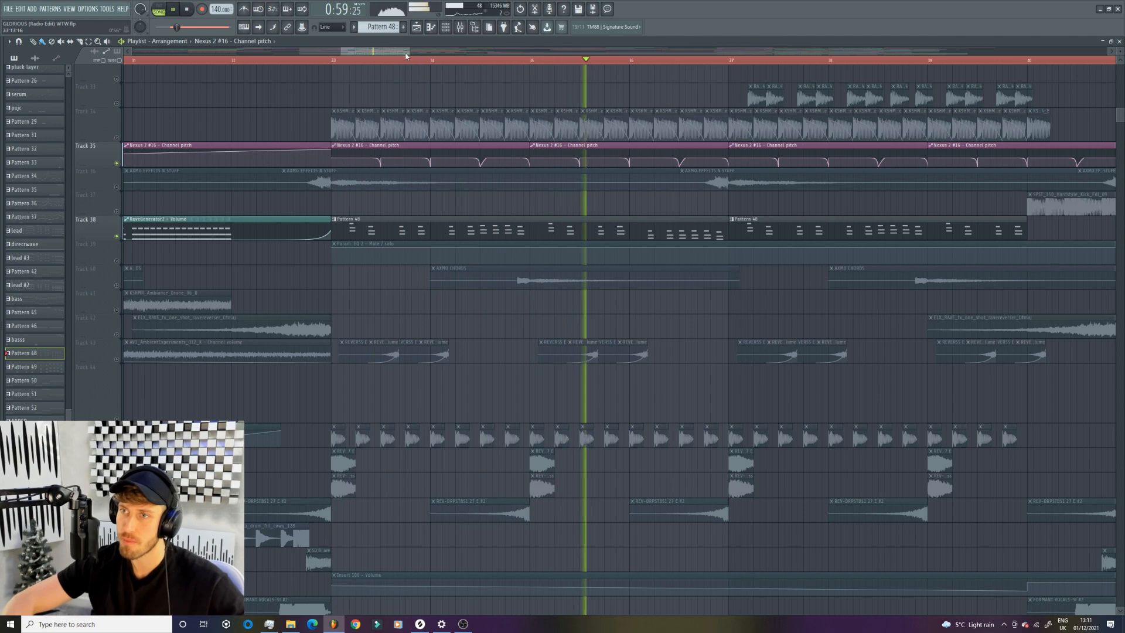
pyautogui.press('space')
# - Solo track 43 with the reversed clips and play them from the start of the drop at bar 33
pyautogui.moveTo(405, 53); pyautogui.dragTo(273, 52)
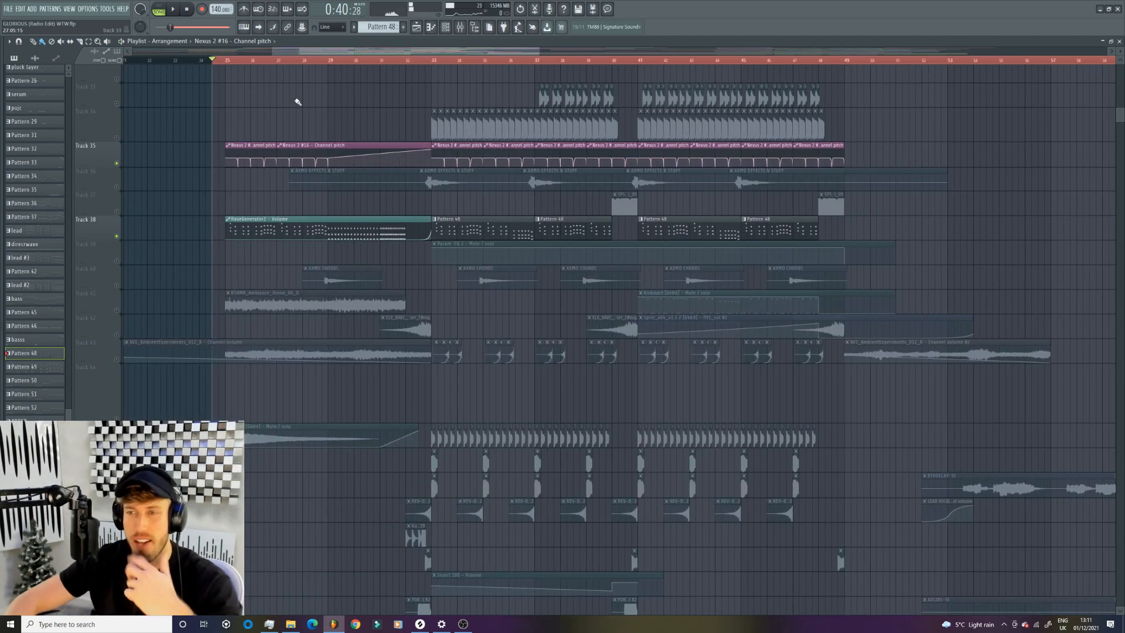
pyautogui.moveTo(538, 47); pyautogui.dragTo(449, 60)
pyautogui.moveTo(272, 53); pyautogui.dragTo(347, 48)
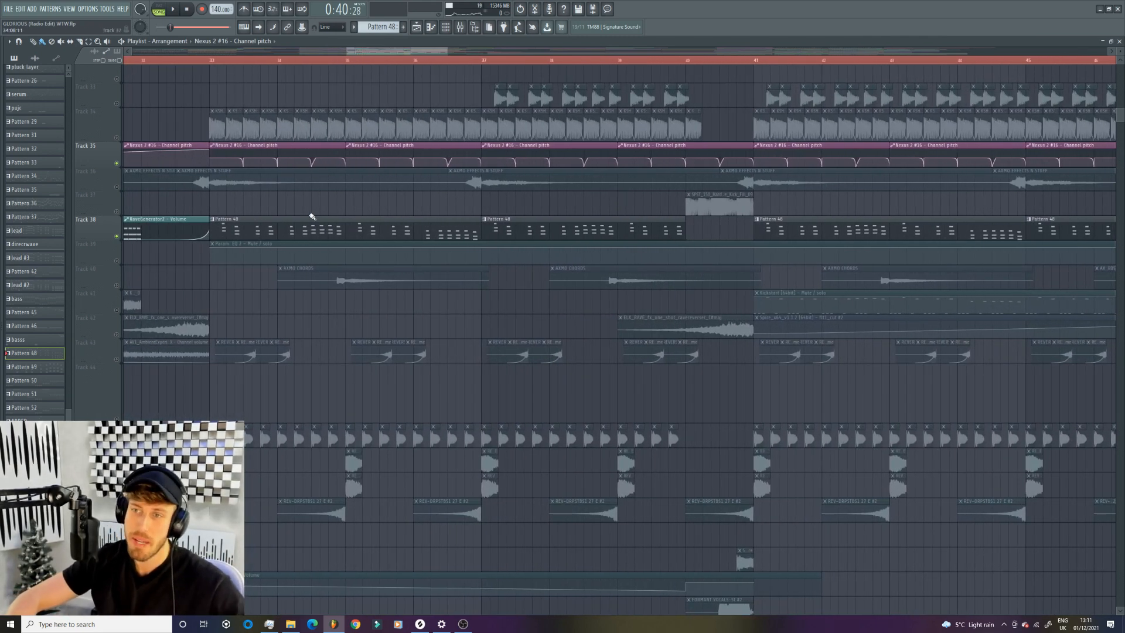
pyautogui.click(123, 361)
pyautogui.click(214, 65)
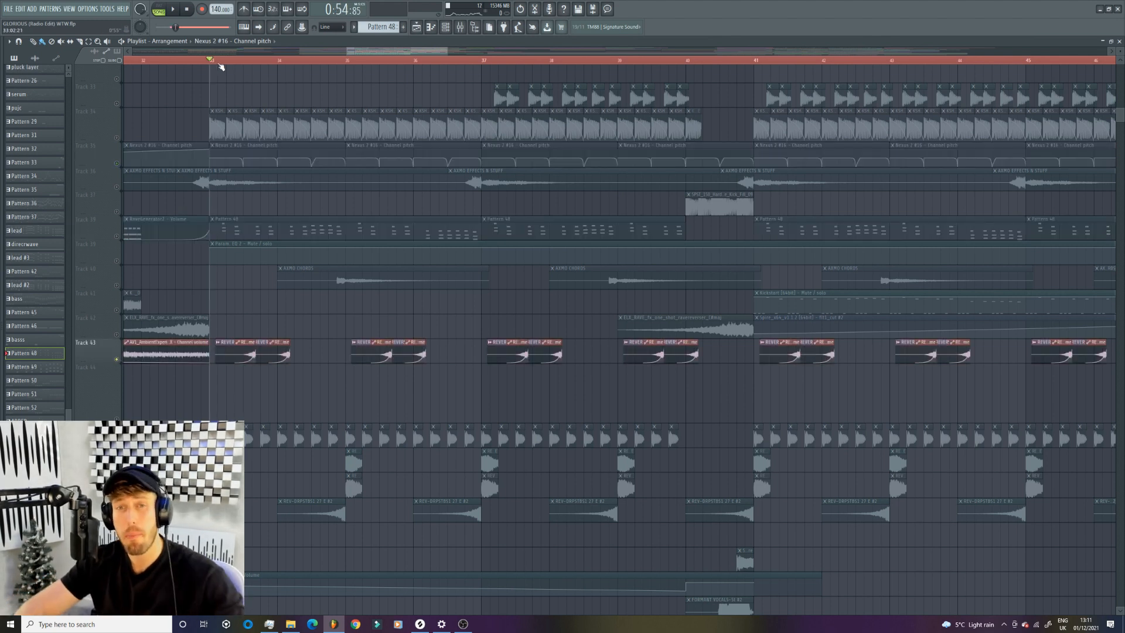
pyautogui.press('space')
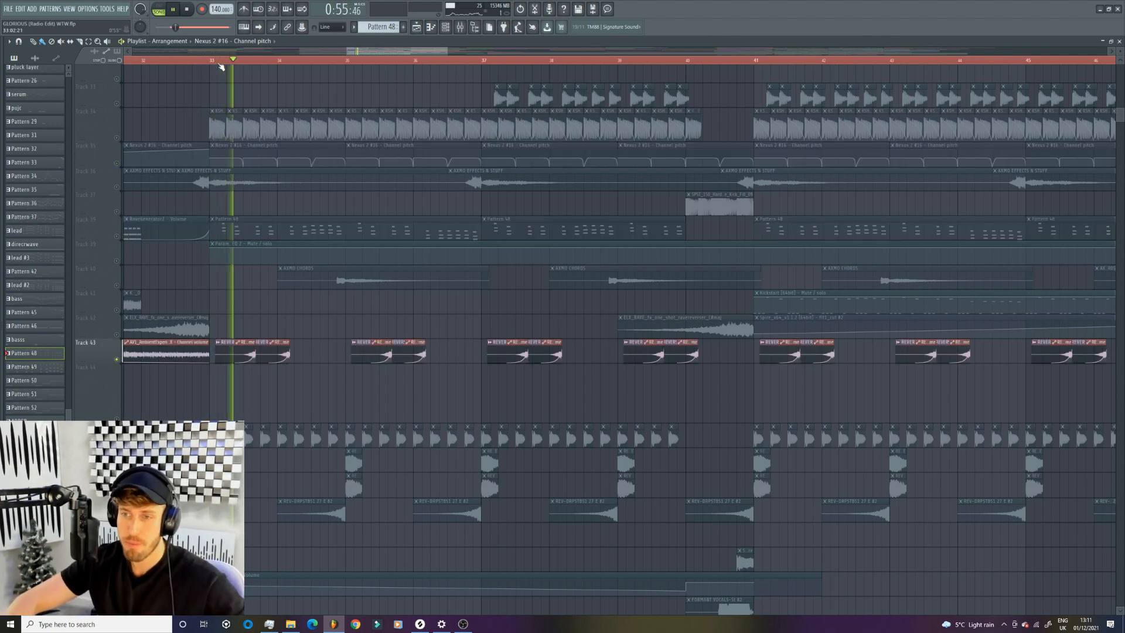
pyautogui.press('space')
# - Unmute track 38 alongside track 43 and play the Pattern 48 lead together with the reversed clips
pyautogui.click(136, 215)
pyautogui.press('space')
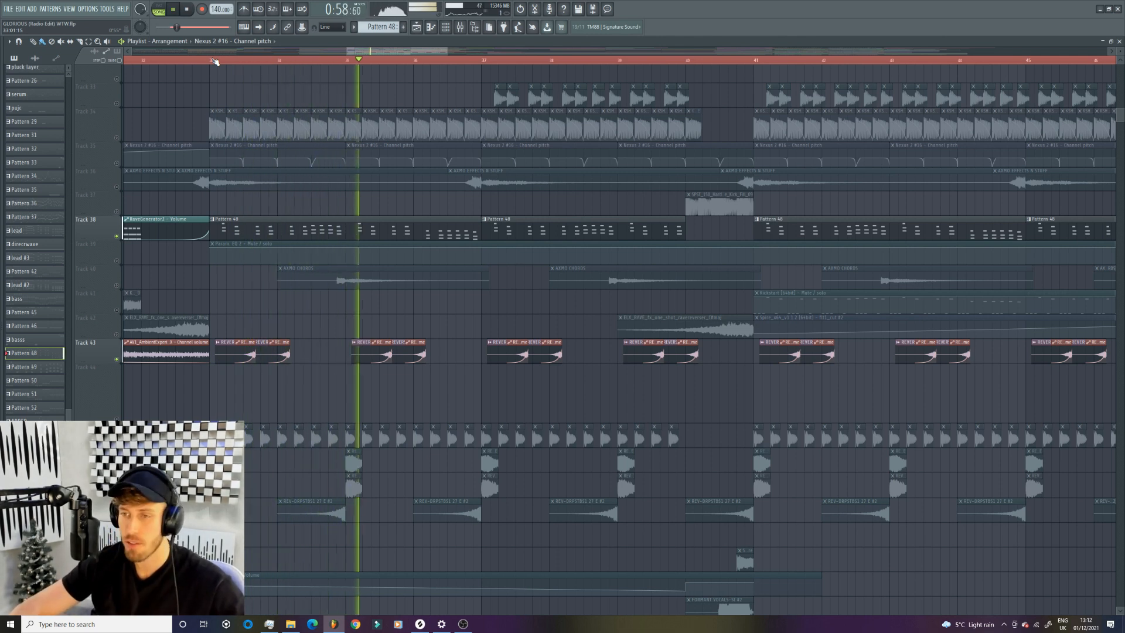
pyautogui.press('space')
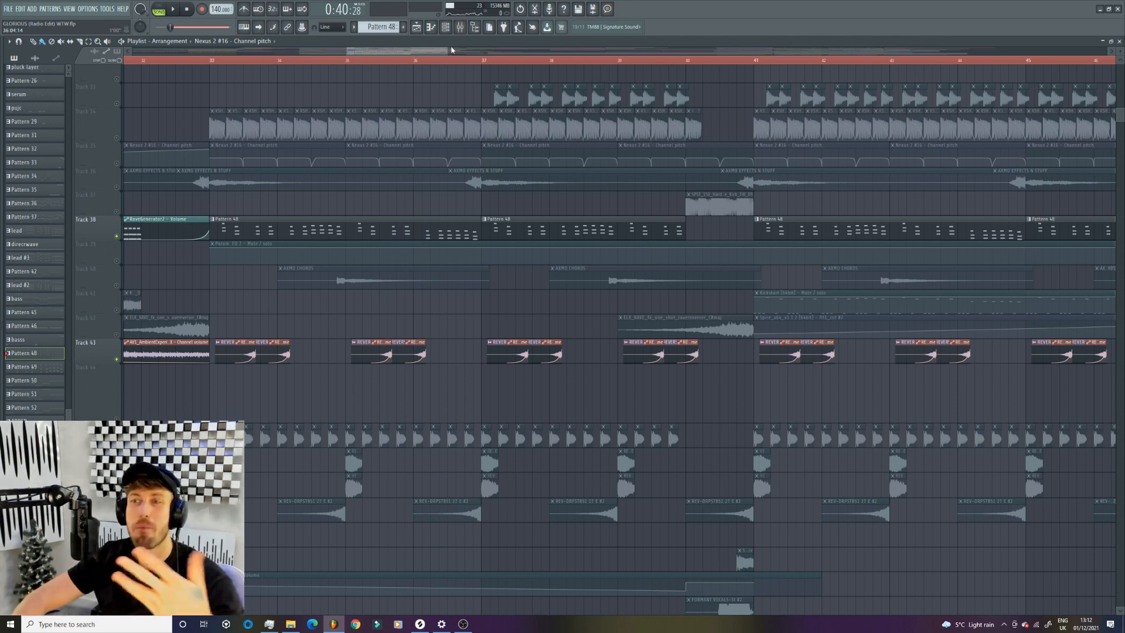
# - Solo track 5 near the start of the playlist and select its ArtsAcoustic Reverb lead bus2 WetLevel automation clip
pyautogui.moveTo(448, 48); pyautogui.dragTo(424, 49)
pyautogui.scroll(5, 434, 204)
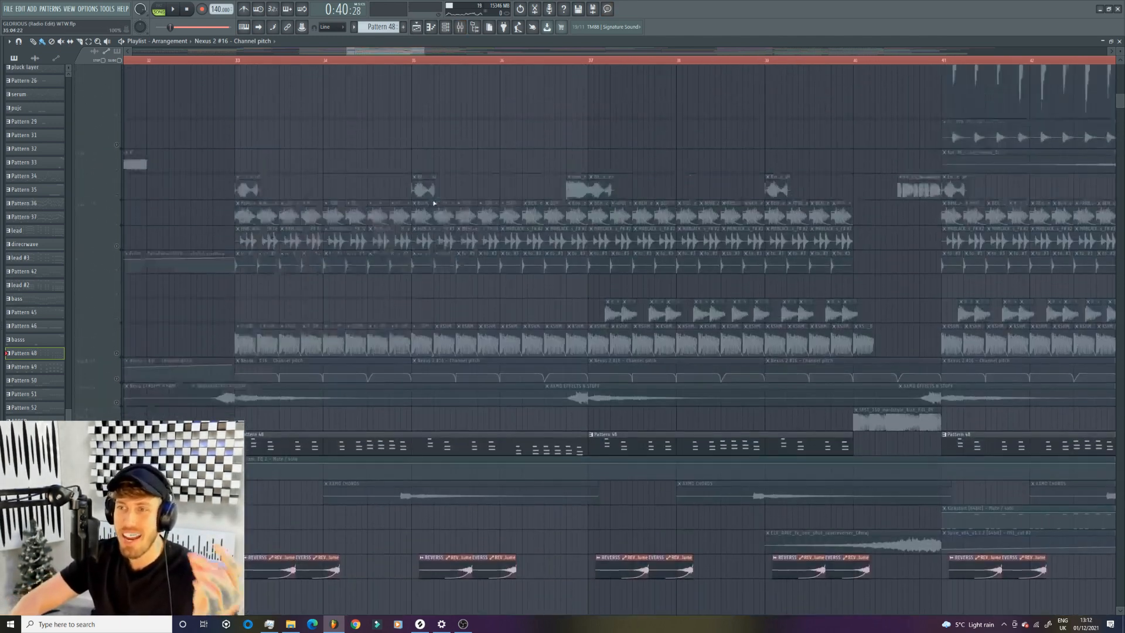
pyautogui.scroll(8, 433, 203)
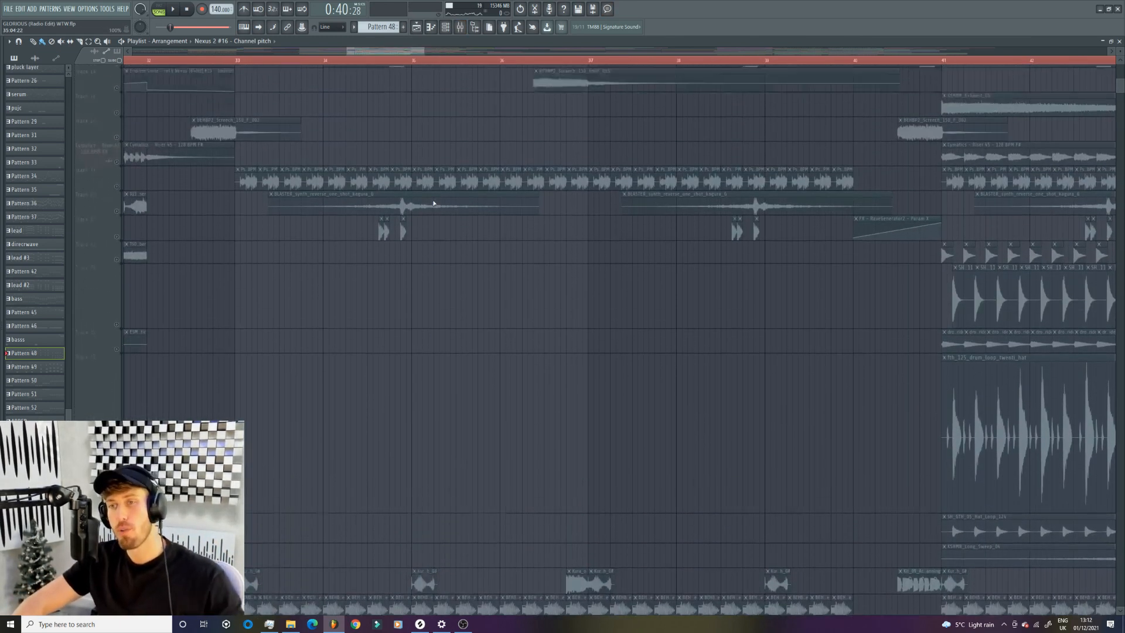
pyautogui.scroll(1, 434, 204)
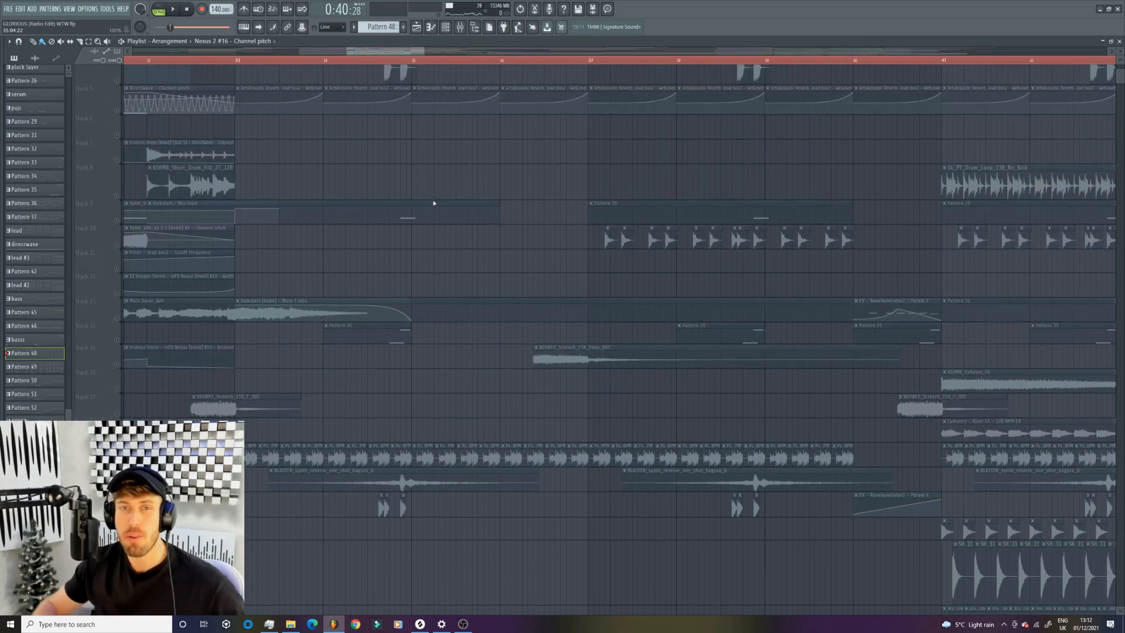
pyautogui.scroll(4, 431, 202)
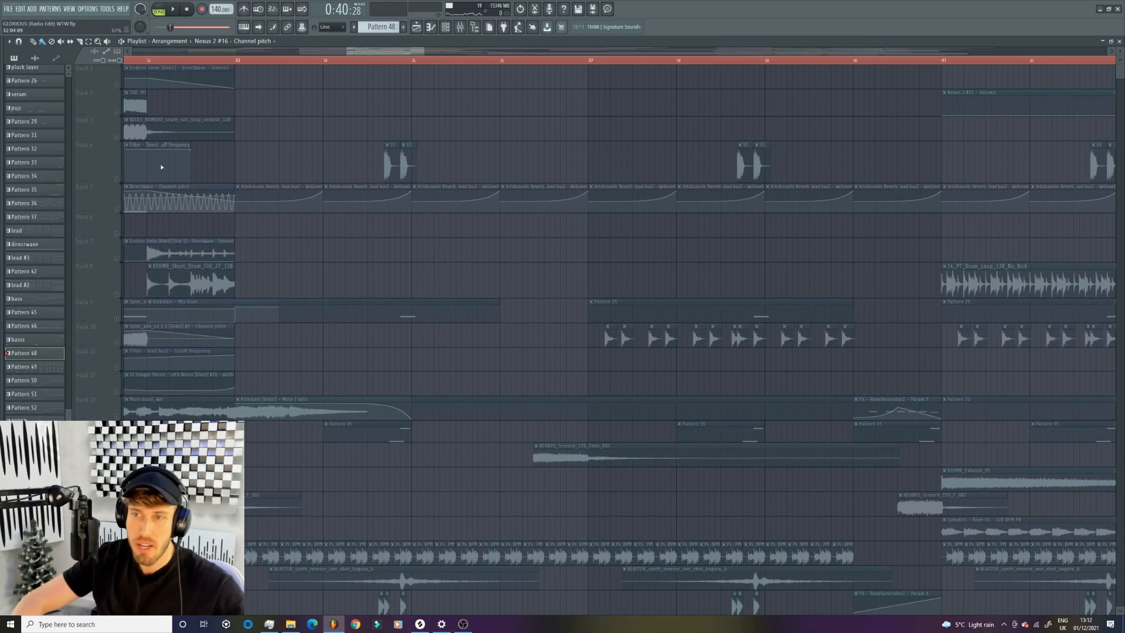
pyautogui.click(123, 209)
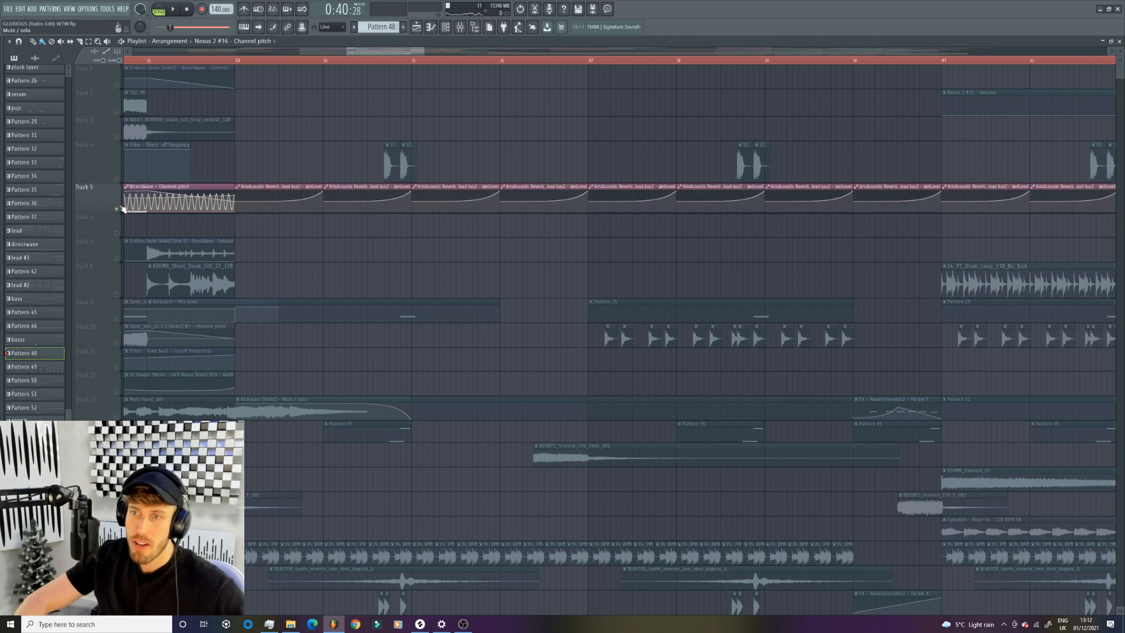
pyautogui.click(300, 187)
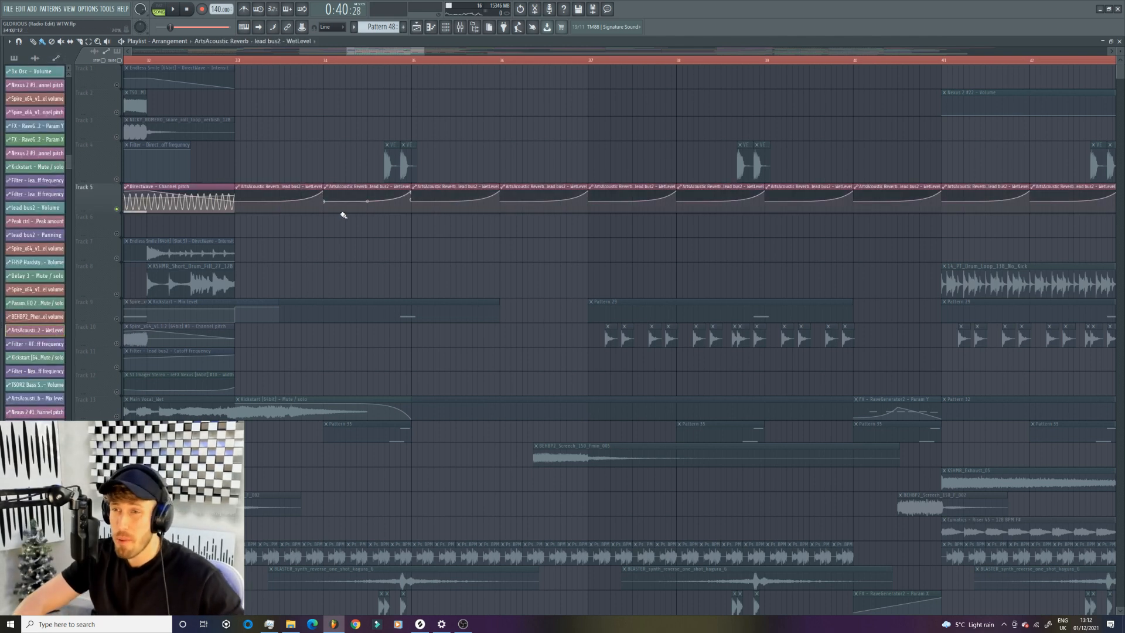
# - Play the soloed track 5 automation from just before bar 33, then stop playback and look over the tracks below
pyautogui.press('space')
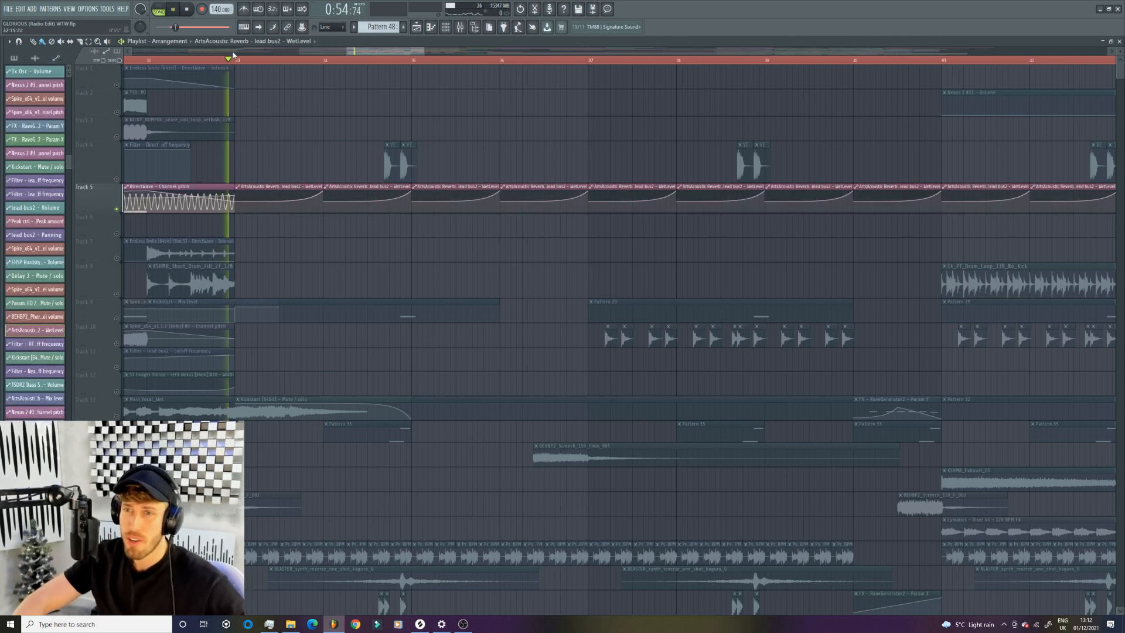
pyautogui.press('space')
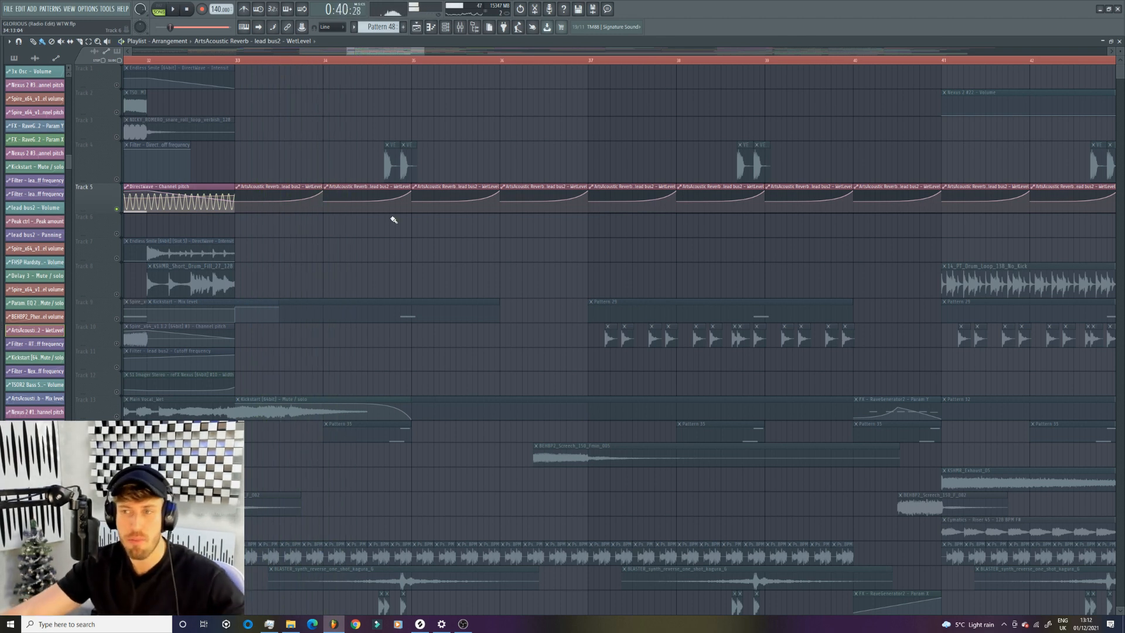
pyautogui.scroll(-15, 463, 181)
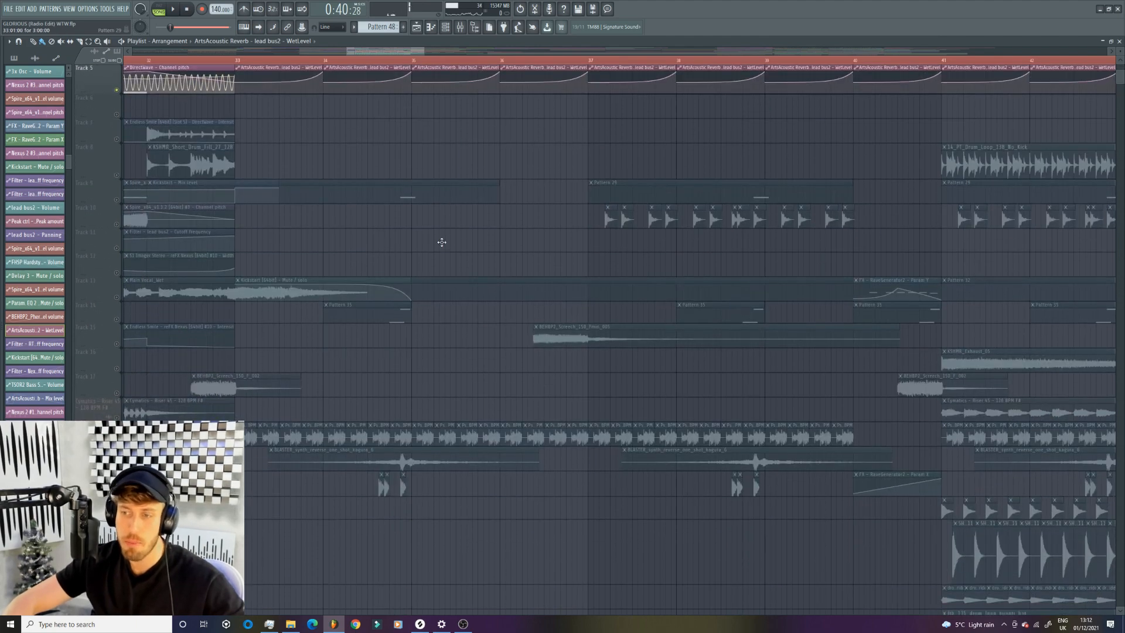
# - Look over the lower playlist tracks, switch off the RaveGenerator2 mixer track 104 and play the arrangement briefly
pyautogui.scroll(-15, 391, 305)
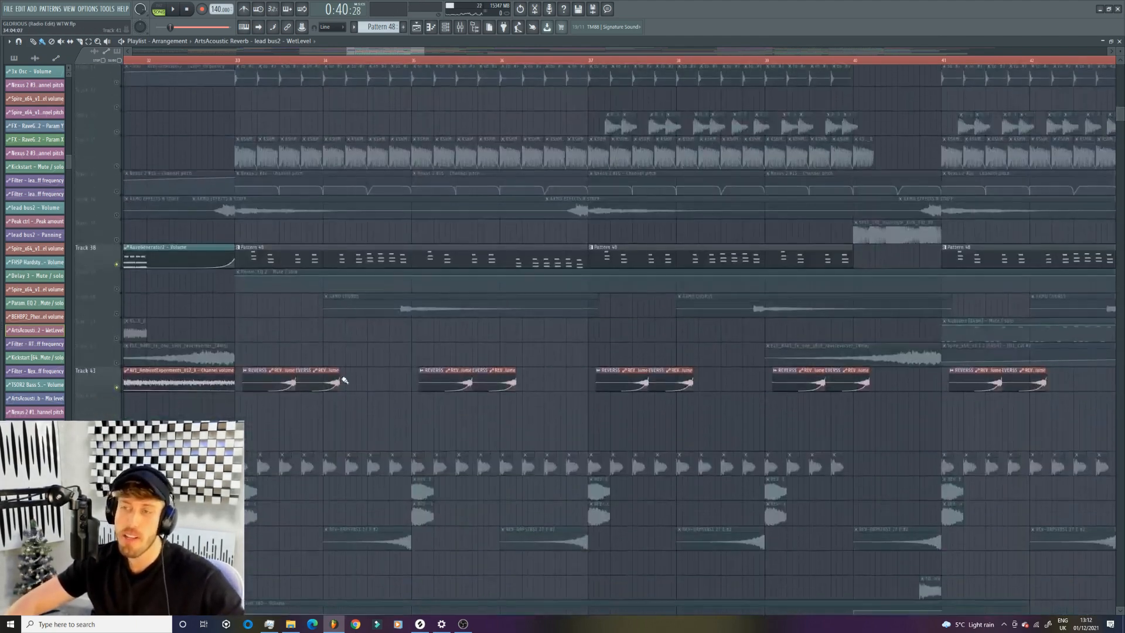
pyautogui.scroll(-12, 278, 316)
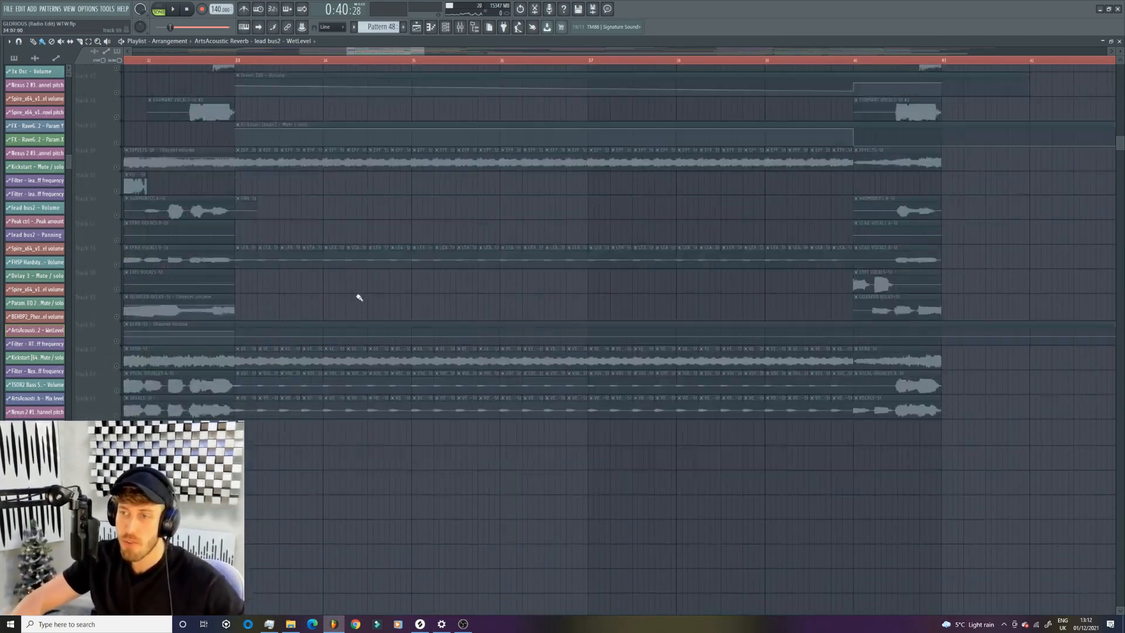
pyautogui.click(467, 28)
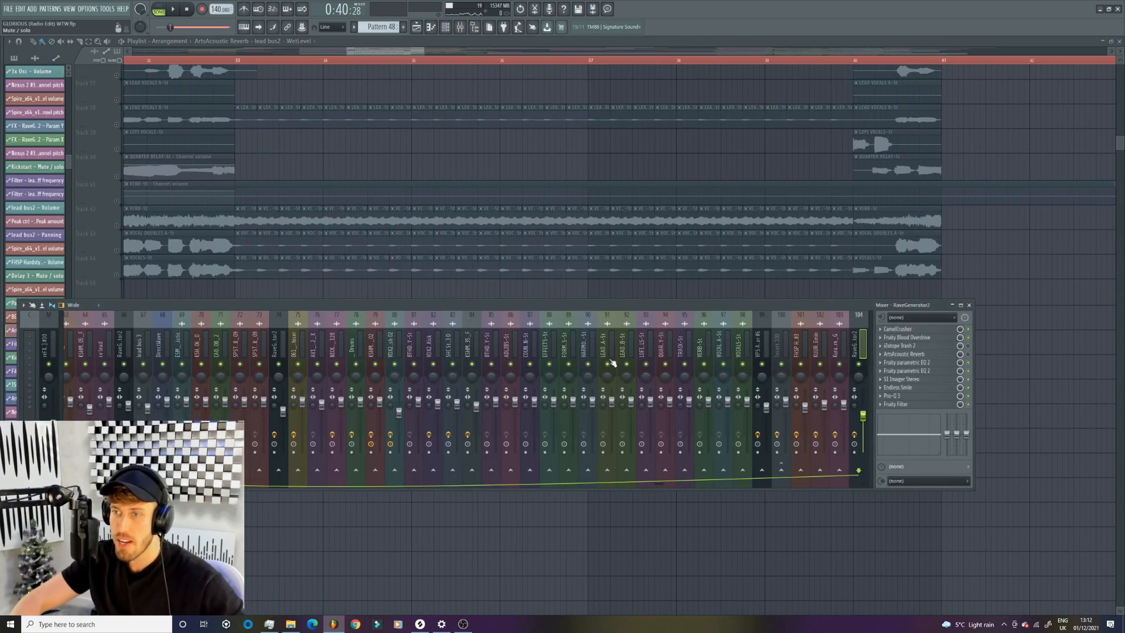
pyautogui.click(859, 364)
pyautogui.press('space')
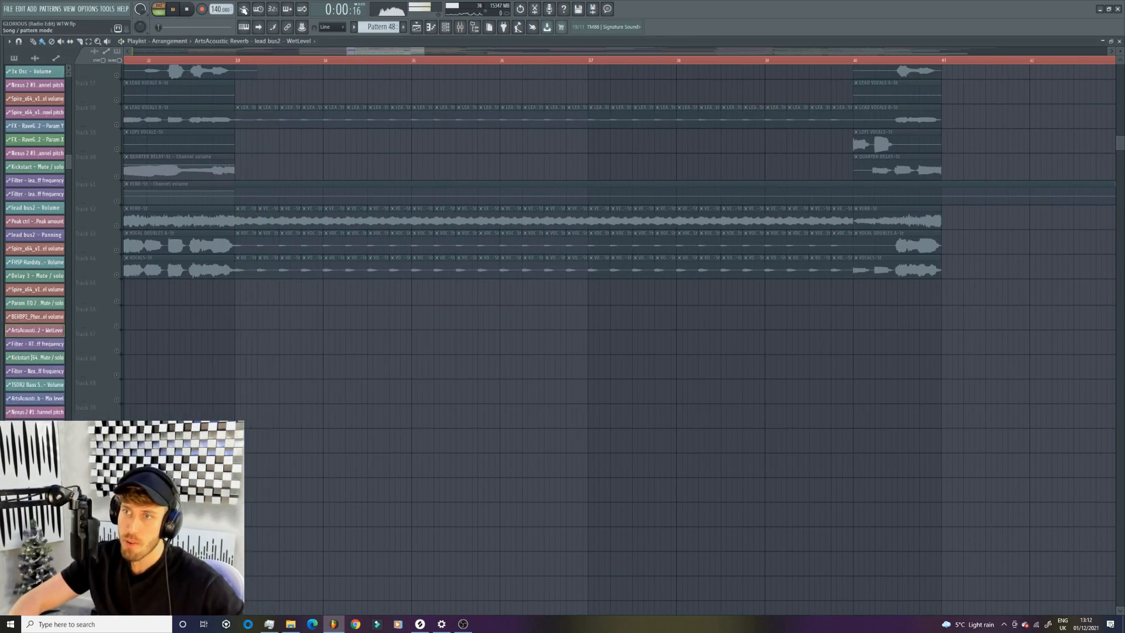
pyautogui.press('space')
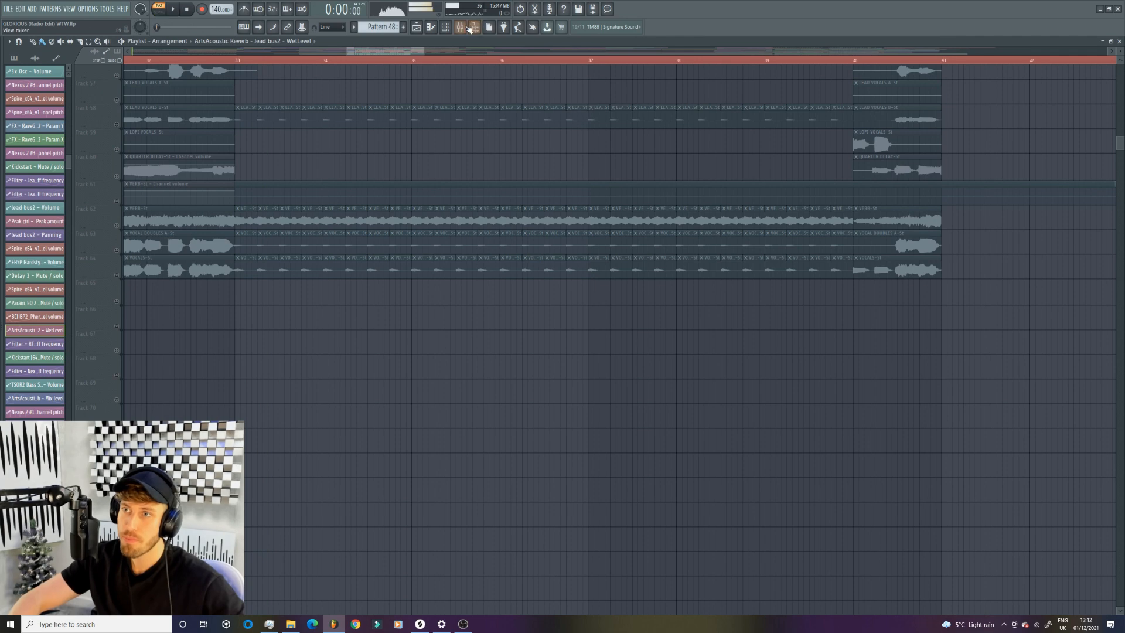
# - Bring up the VEC1 Sounds 104 G notes of Pattern 48 in the piano roll and show the channel rack over them
pyautogui.press('F9')
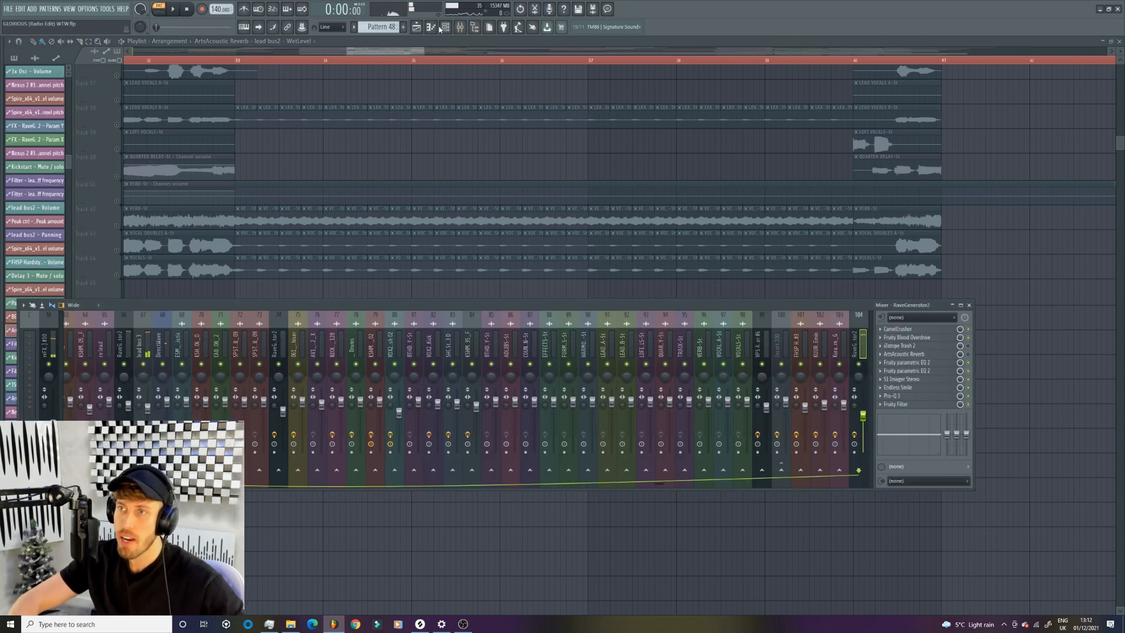
pyautogui.press('F6')
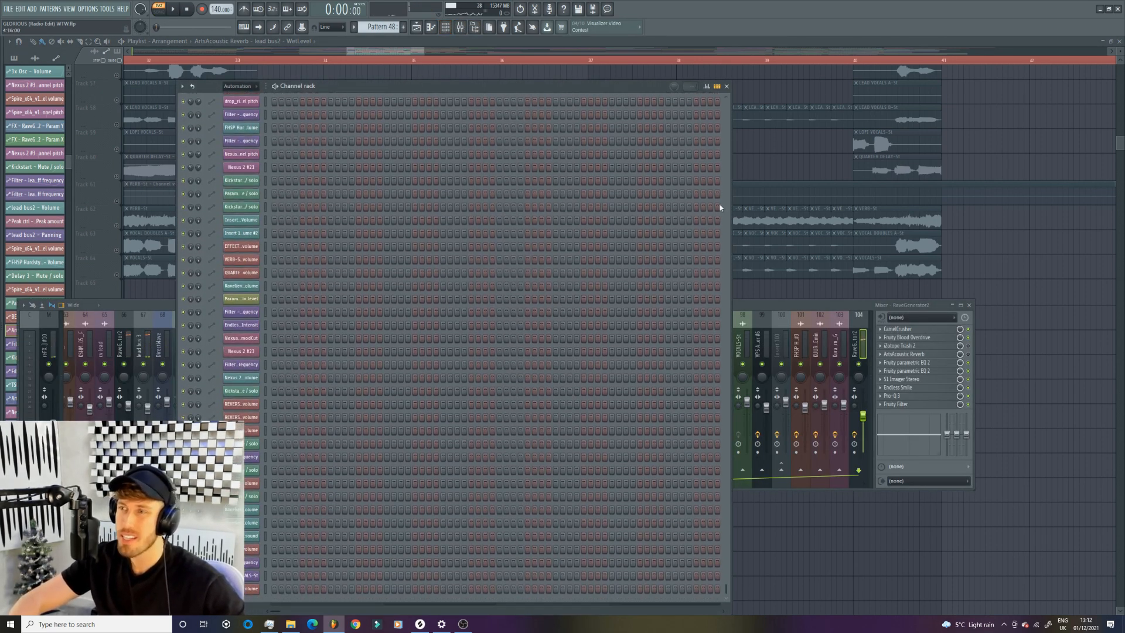
pyautogui.press('F12')
pyautogui.scroll(8, 384, 359)
pyautogui.scroll(4, 384, 359)
pyautogui.doubleClick(354, 353)
pyautogui.press('F6')
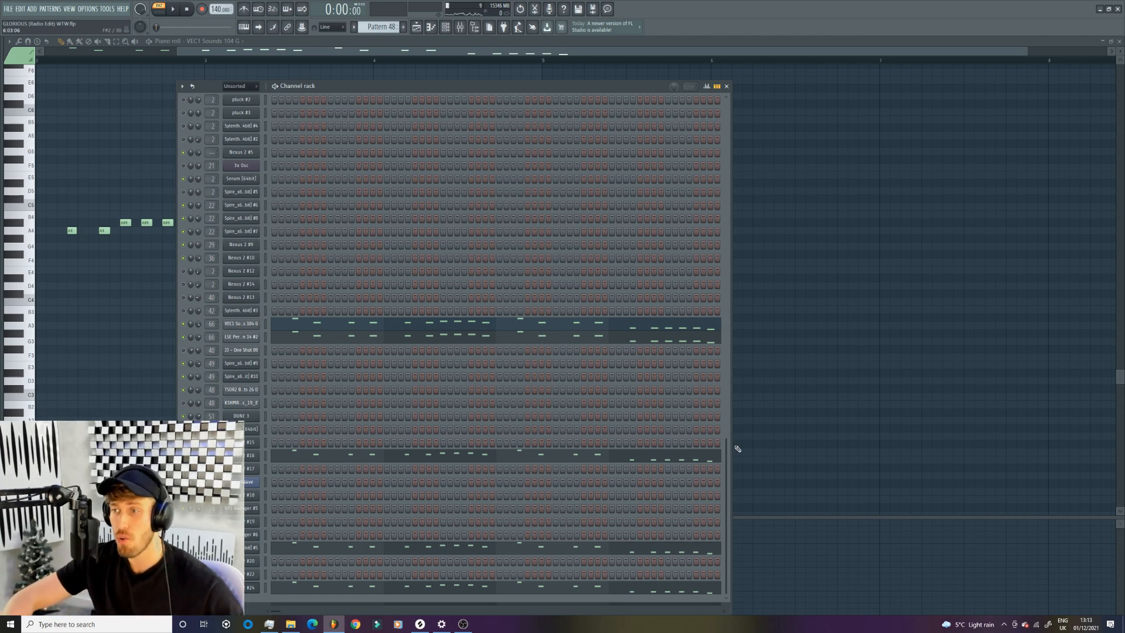
# - Bring up mixer track 66, which the VEC1 Sounds 104 G channel is routed to, and rename it "main lead"
pyautogui.moveTo(725, 451); pyautogui.dragTo(654, 530)
pyautogui.click(851, 297)
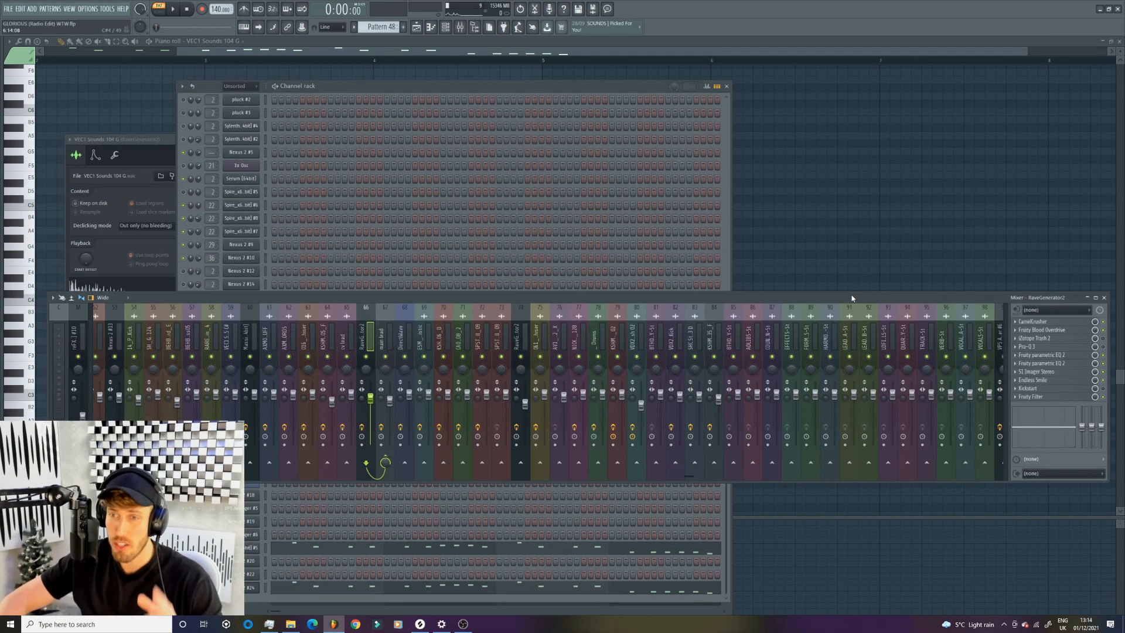
pyautogui.rightClick(375, 304)
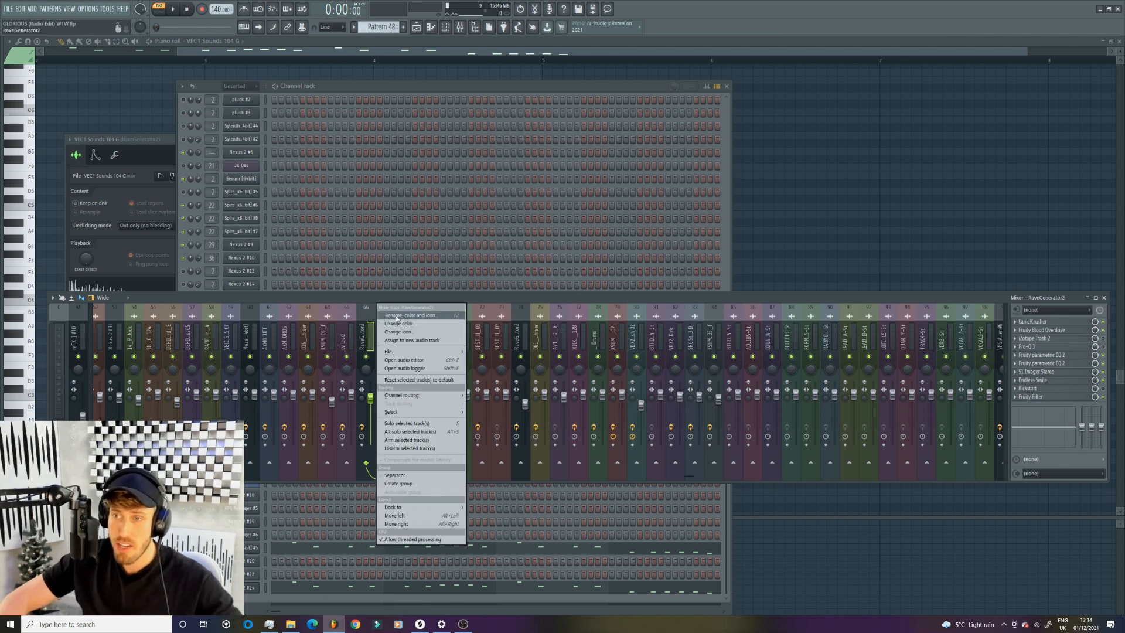
pyautogui.click(398, 316)
pyautogui.write('main')
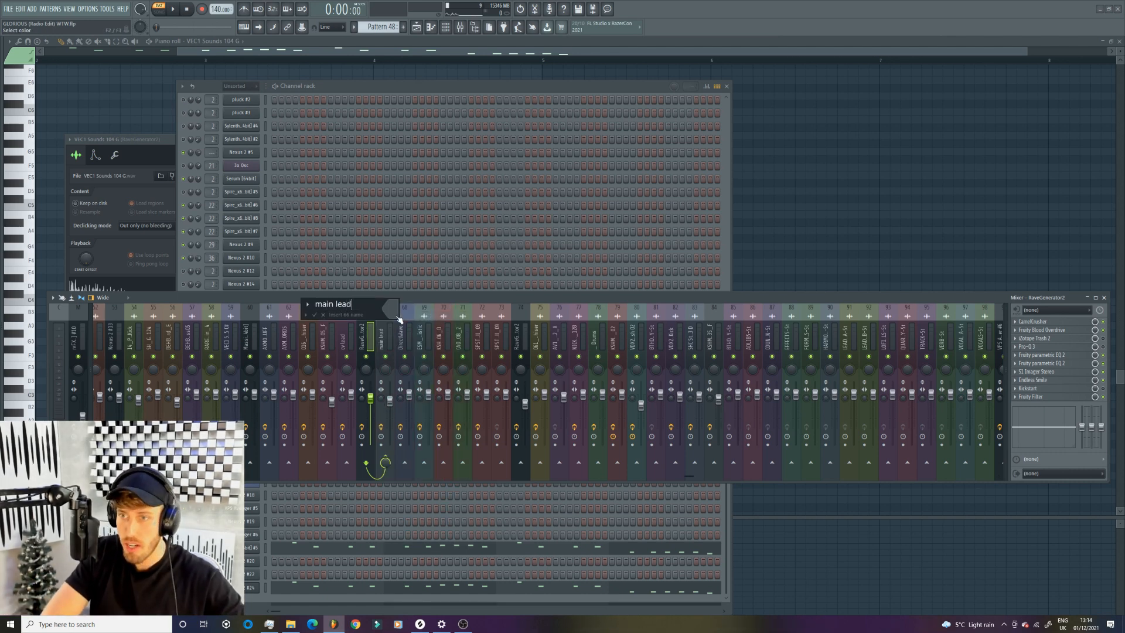
pyautogui.write(' lead')
pyautogui.press('Return')
# - Rename mixer track 67 as "main lead bus"
pyautogui.rightClick(394, 304)
pyautogui.click(417, 321)
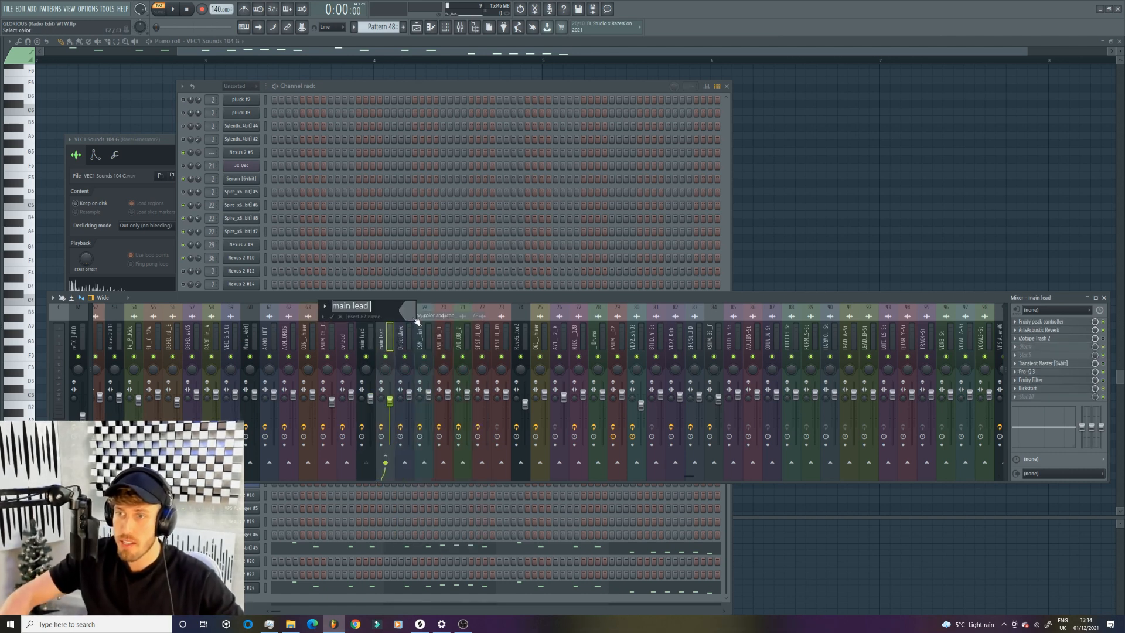
pyautogui.press('Right')
pyautogui.write('b')
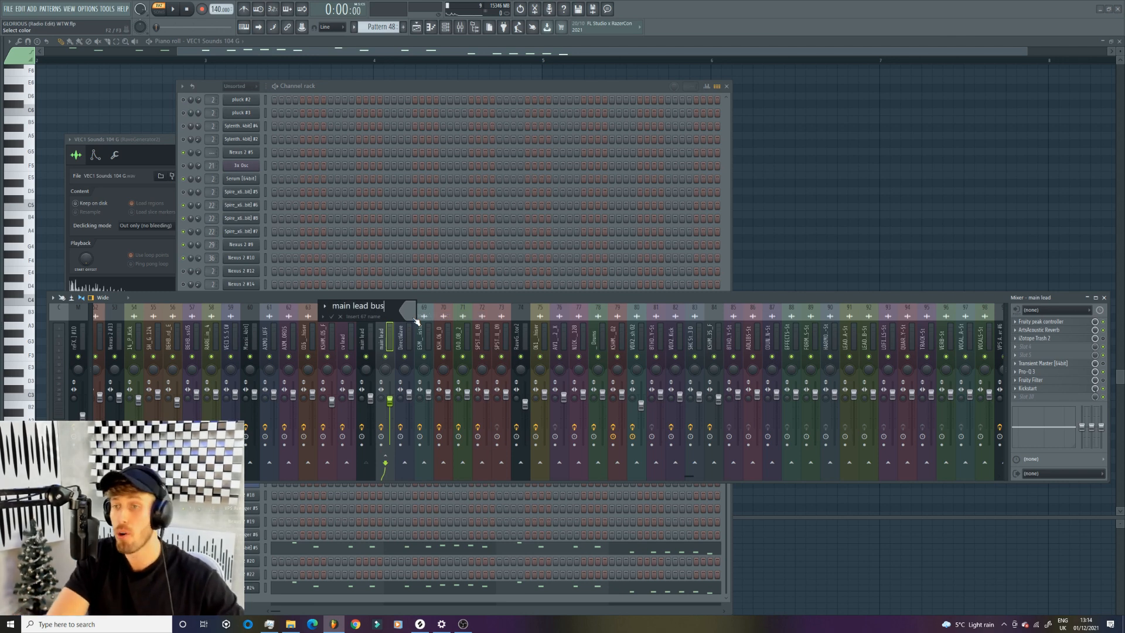
pyautogui.press('Return')
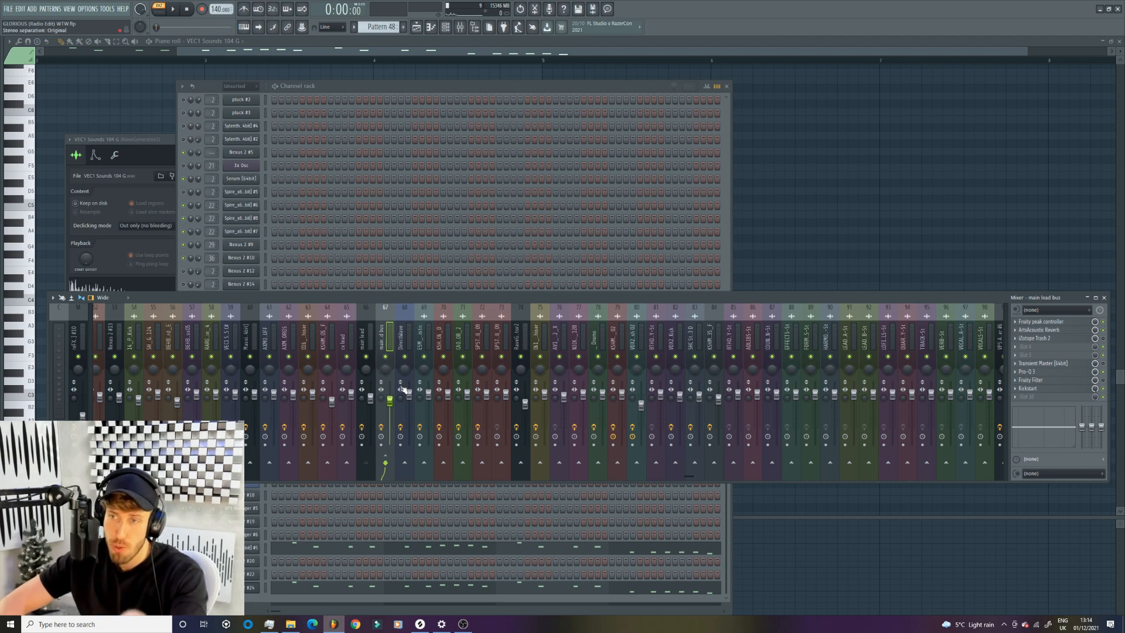
# - Find the second RaveGenerator2 track, number 104, in the mixer and rename it "added leads"
pyautogui.click(369, 331)
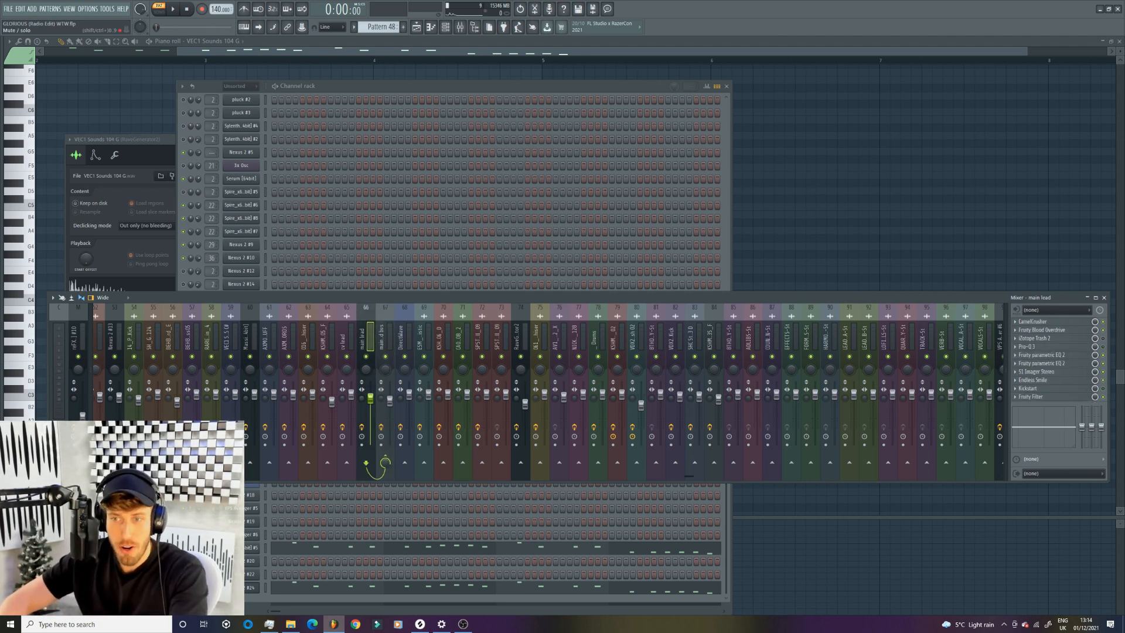
pyautogui.scroll(-3, 719, 450)
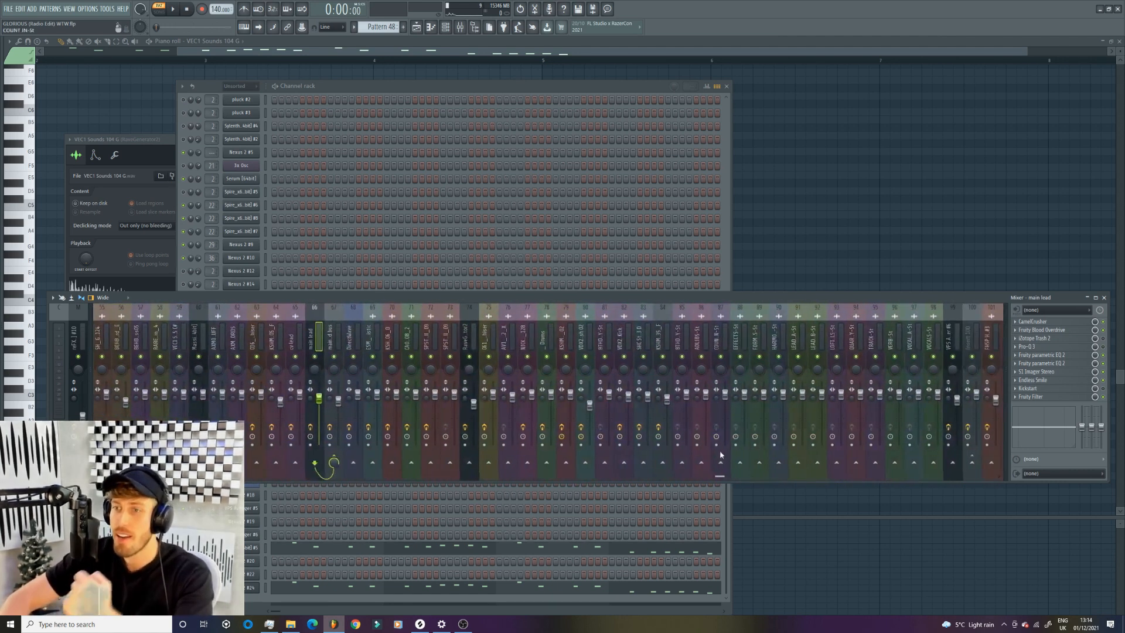
pyautogui.scroll(-10, 988, 438)
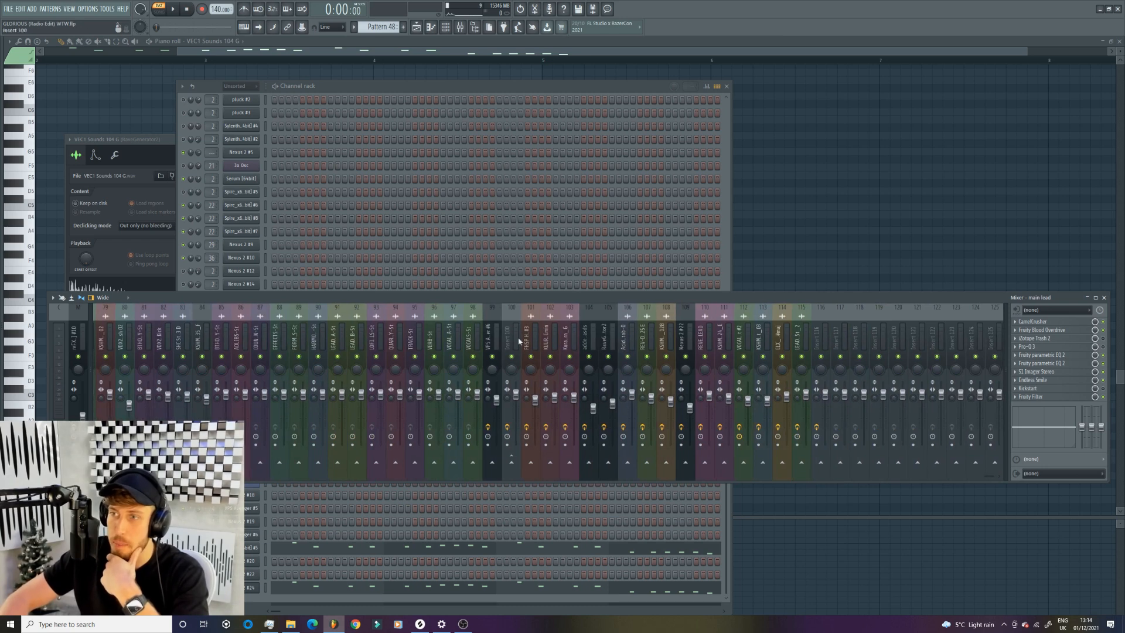
pyautogui.click(590, 334)
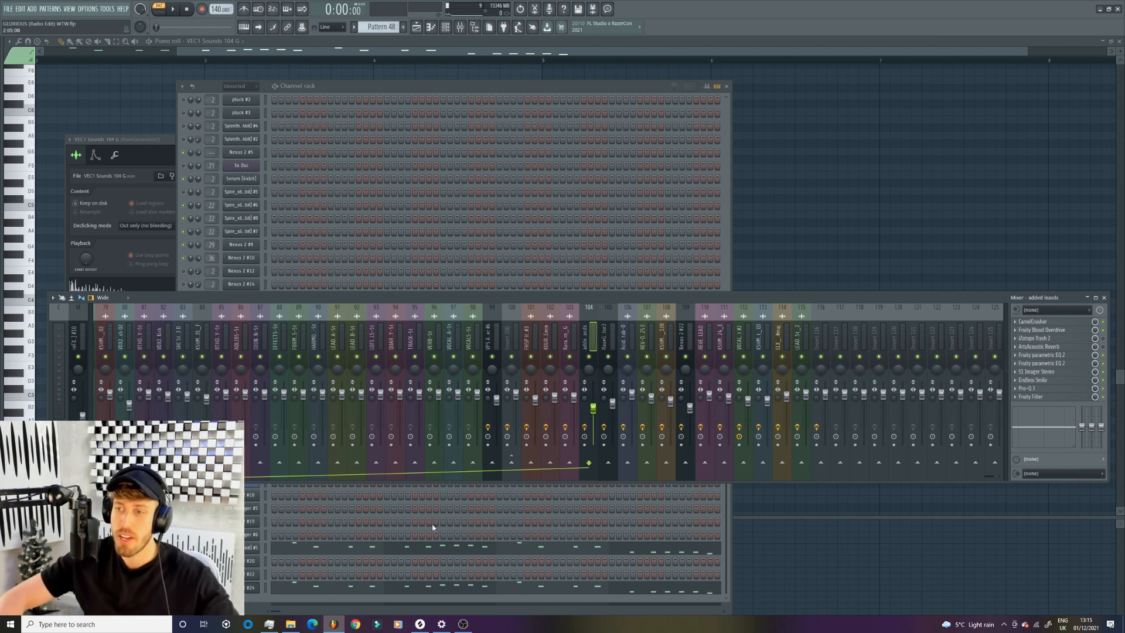
# - Solo the main lead mixer track together with its bus and play Pattern 48 twice
pyautogui.moveTo(458, 477); pyautogui.dragTo(689, 471)
pyautogui.click(488, 341)
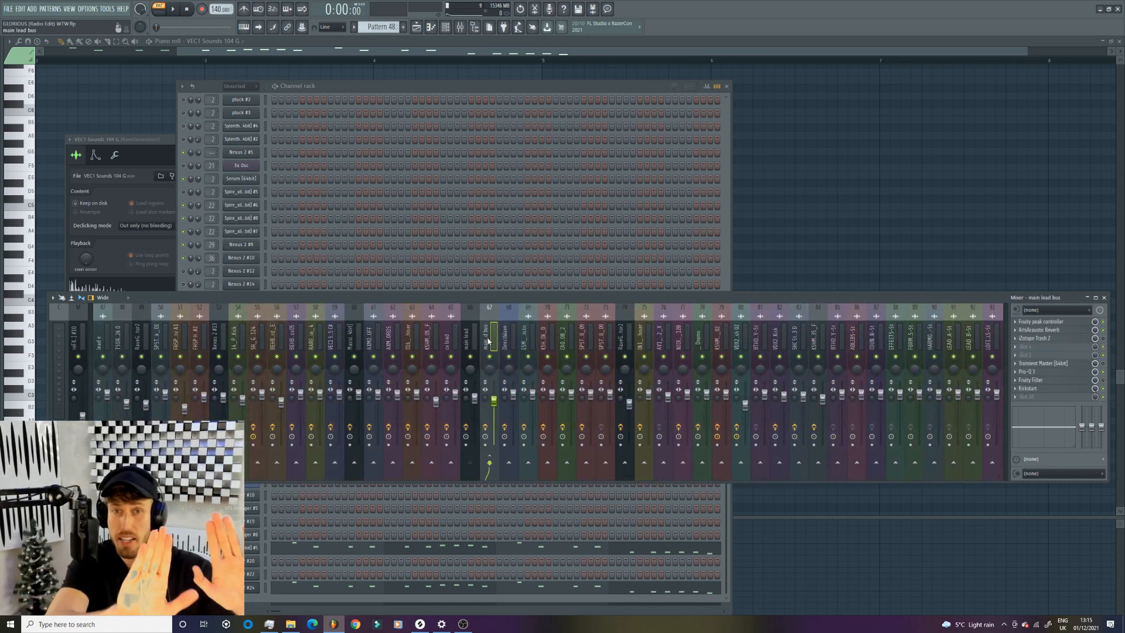
pyautogui.click(468, 337)
pyautogui.press('space')
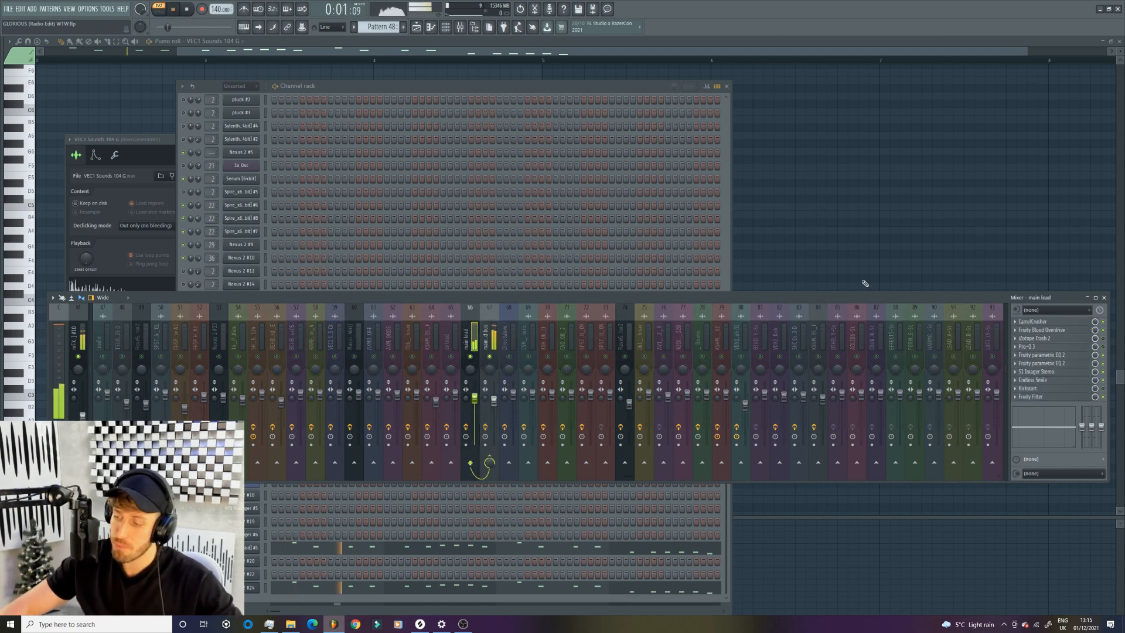
pyautogui.press('space')
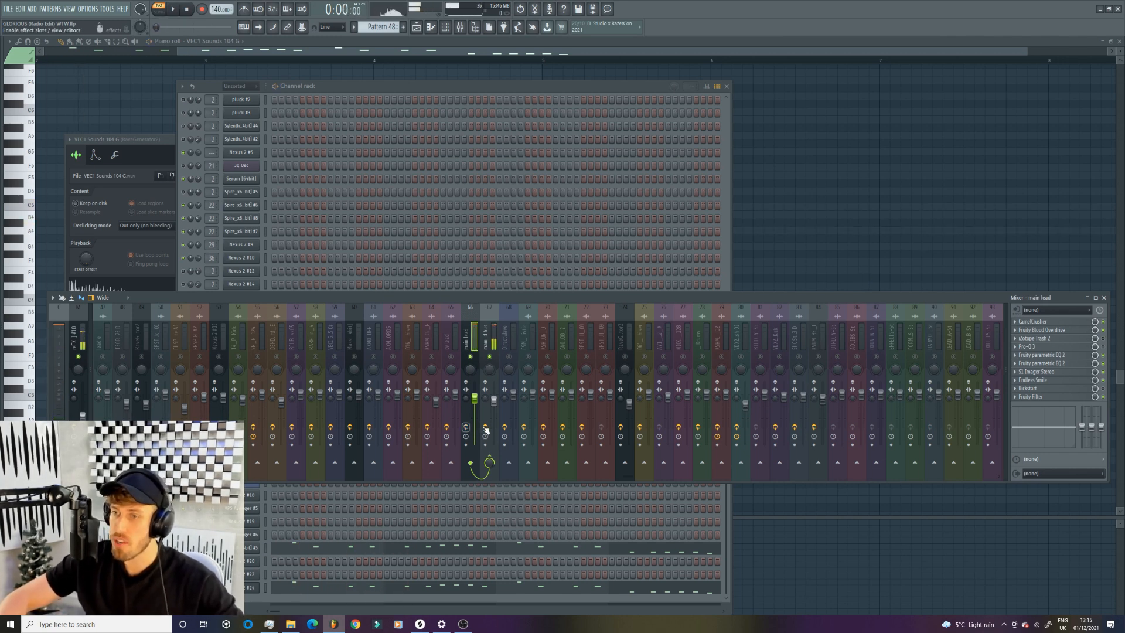
pyautogui.press('space')
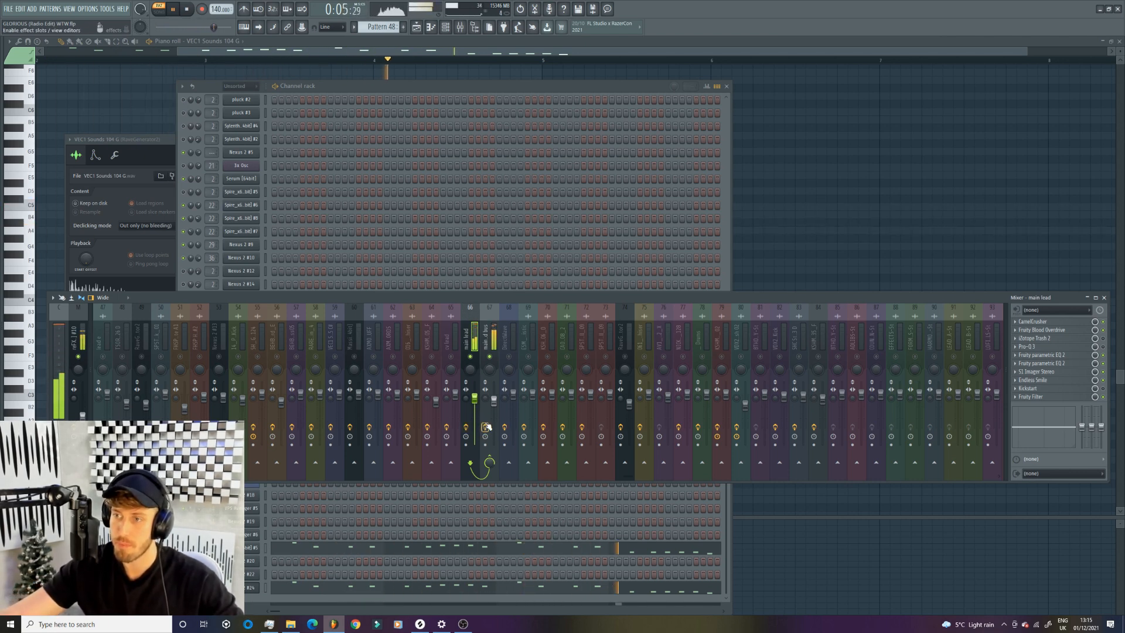
pyautogui.press('space')
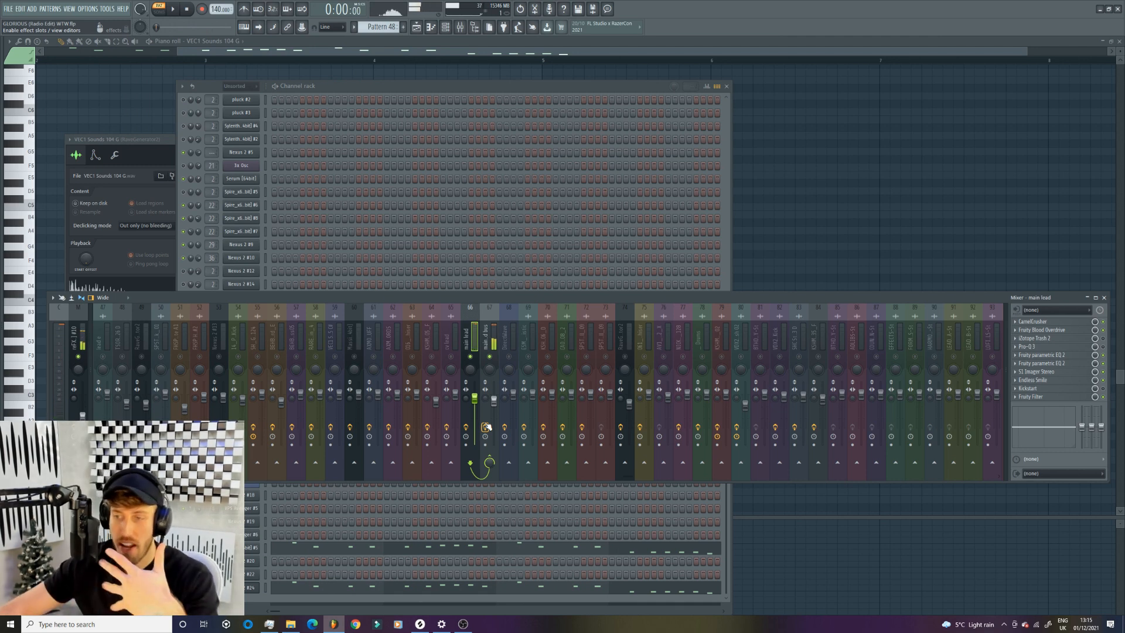
# - Open CamelCrusher, Fruity Blood Overdrive and the first Fruity parametric EQ 2 on the main lead track and examine the EQ bands
pyautogui.click(1064, 324)
pyautogui.click(1041, 331)
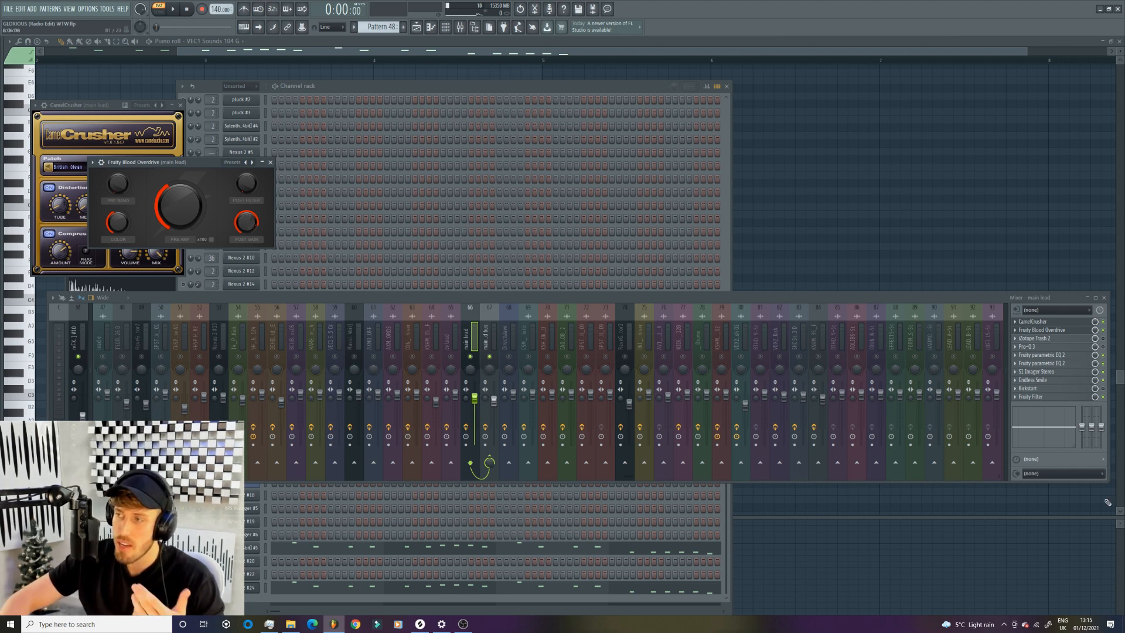
pyautogui.click(1052, 356)
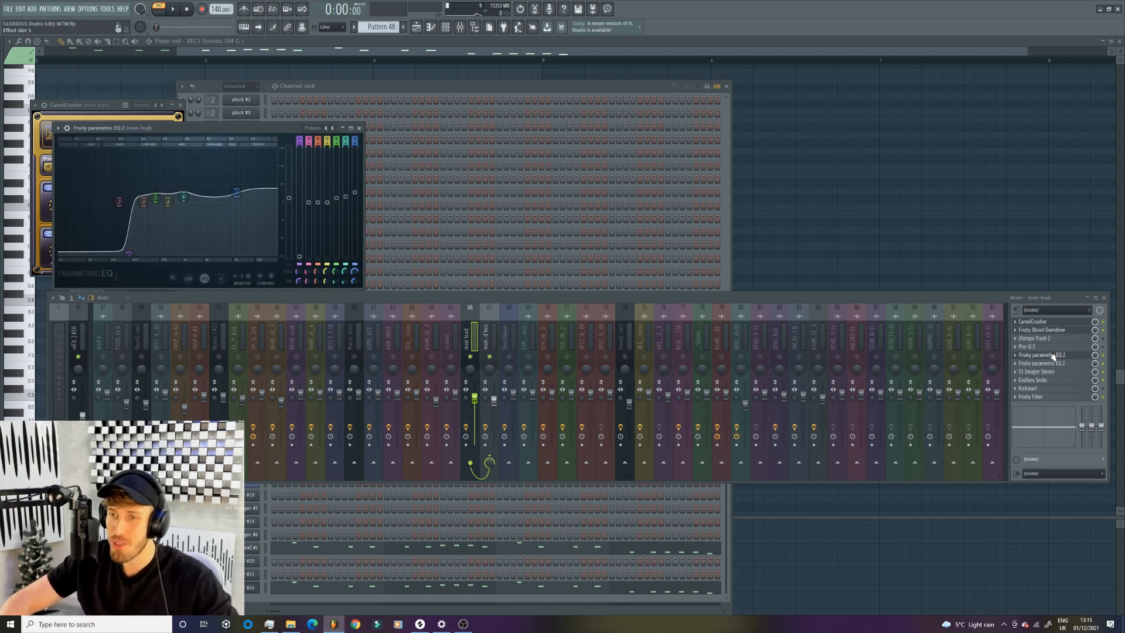
pyautogui.moveTo(110, 253)
pyautogui.mouseDown()
pyautogui.moveTo(76, 255)
pyautogui.moveTo(118, 256)
pyautogui.mouseUp()
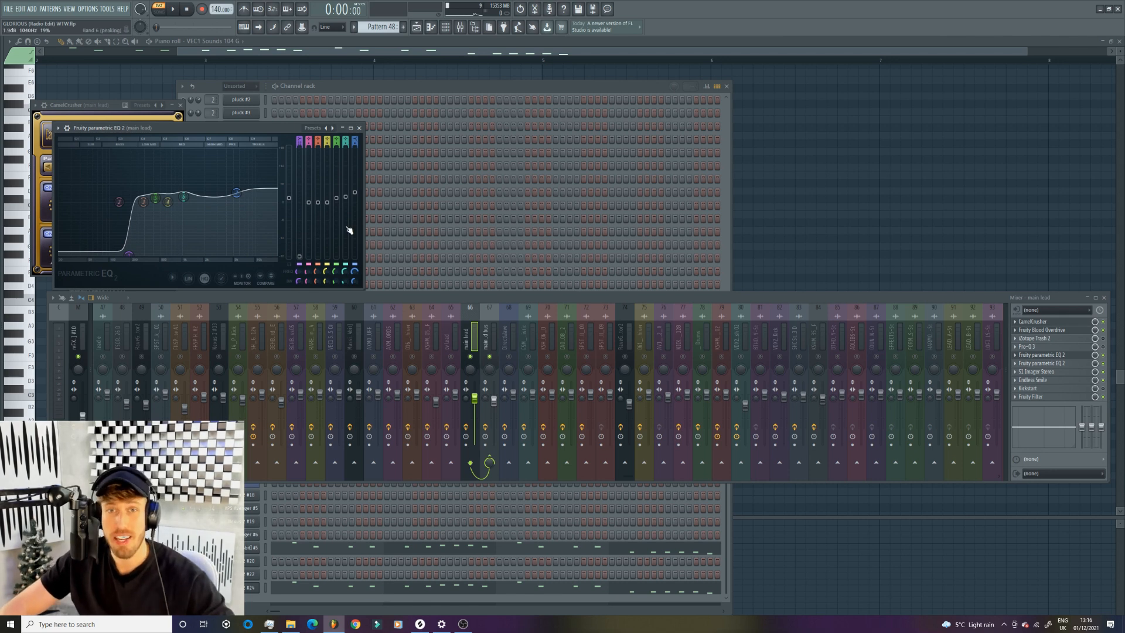
pyautogui.moveTo(155, 199); pyautogui.dragTo(157, 201)
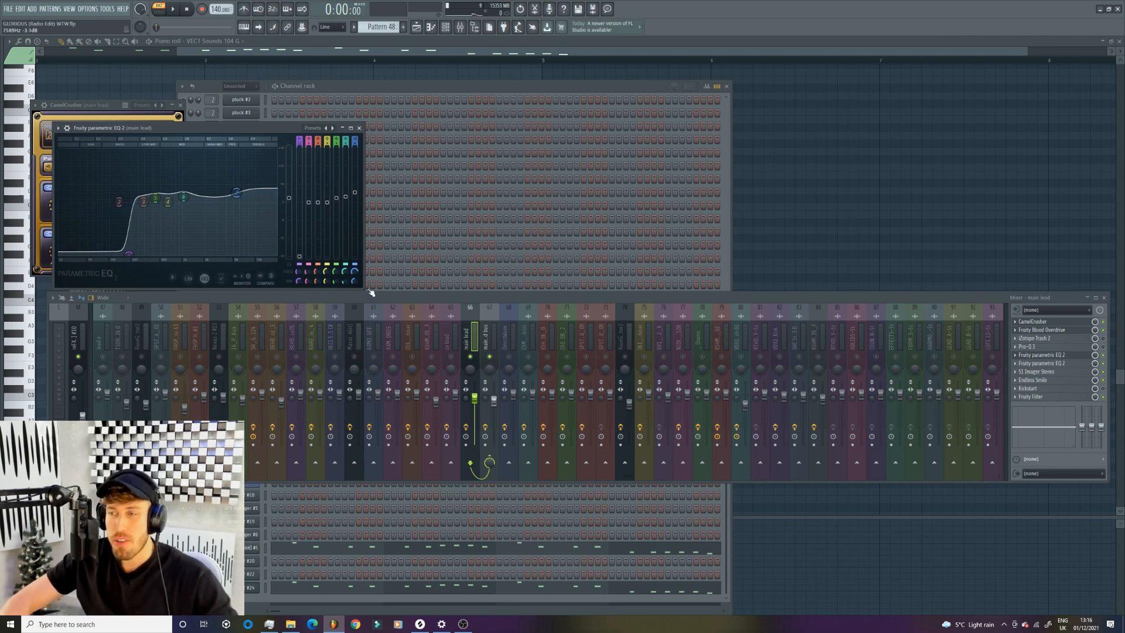
# - Open the second Fruity parametric EQ 2, S1 Imager Stereo and Endless Smile on the main lead track to examine their settings
pyautogui.click(1066, 364)
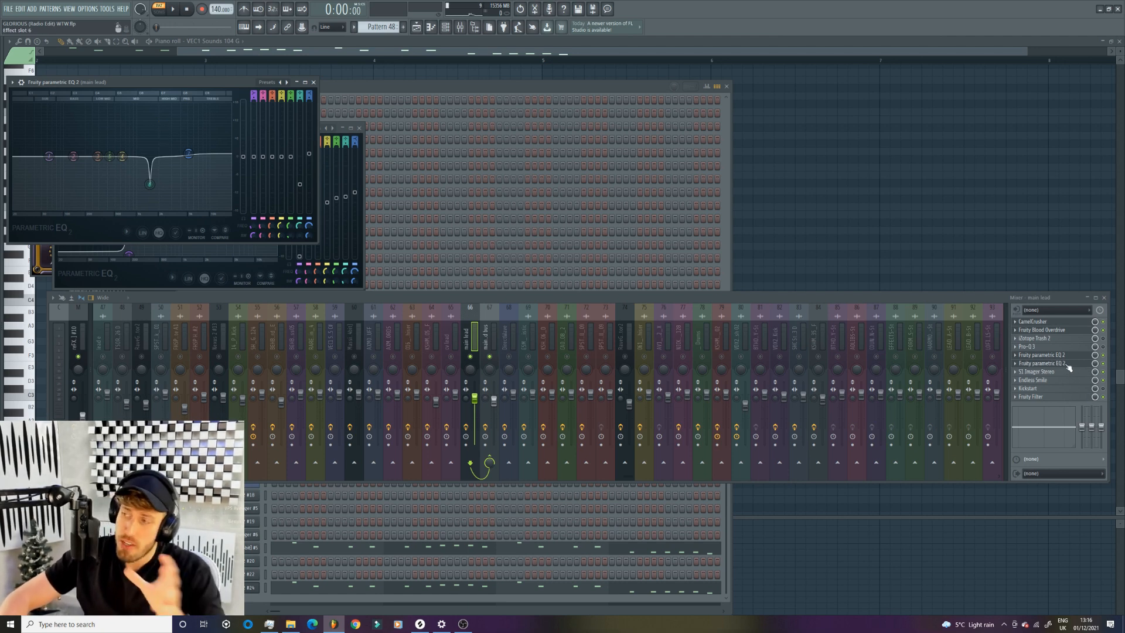
pyautogui.click(1048, 371)
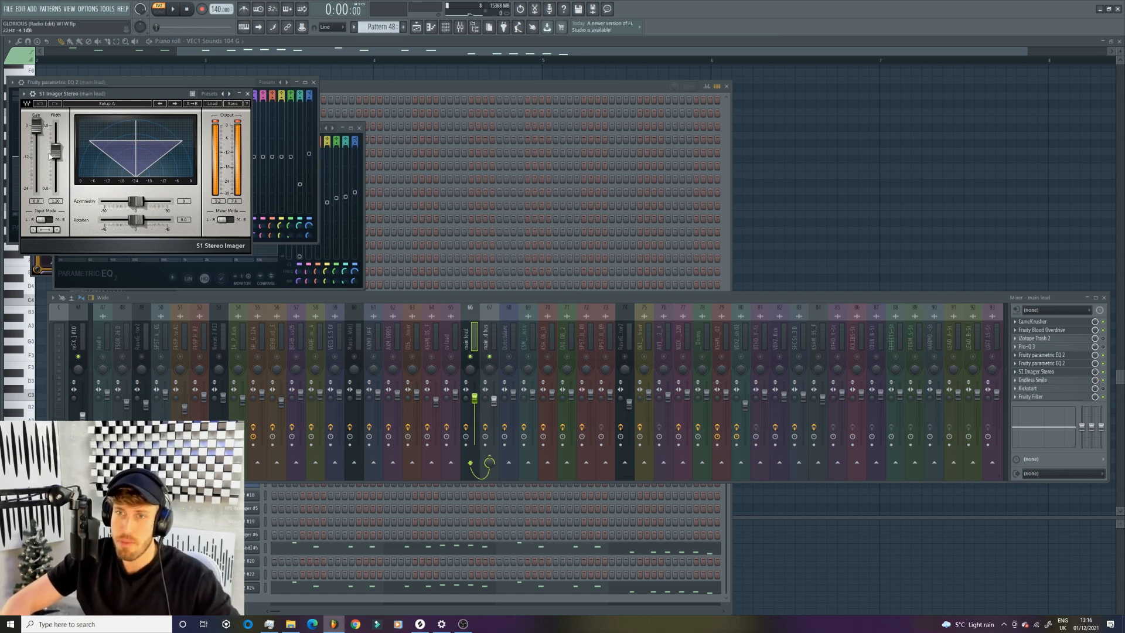
pyautogui.click(1042, 382)
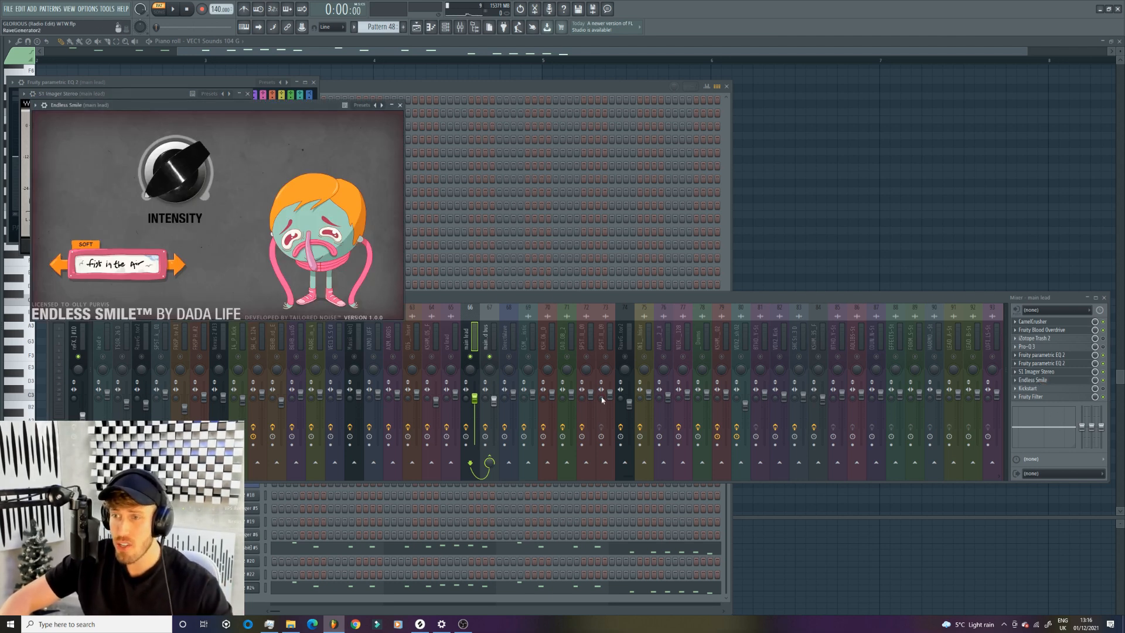
# - Open ArtsAcoustic Reverb and Fruity peak controller on the main lead bus, then play Pattern 48 to watch the peak response
pyautogui.click(494, 343)
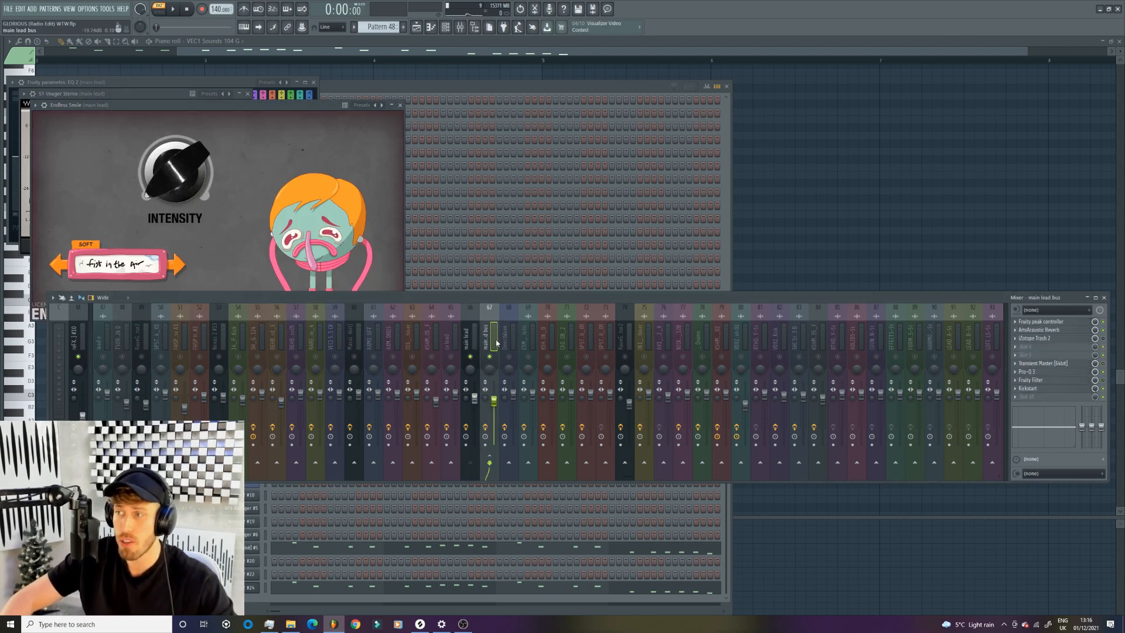
pyautogui.click(1063, 330)
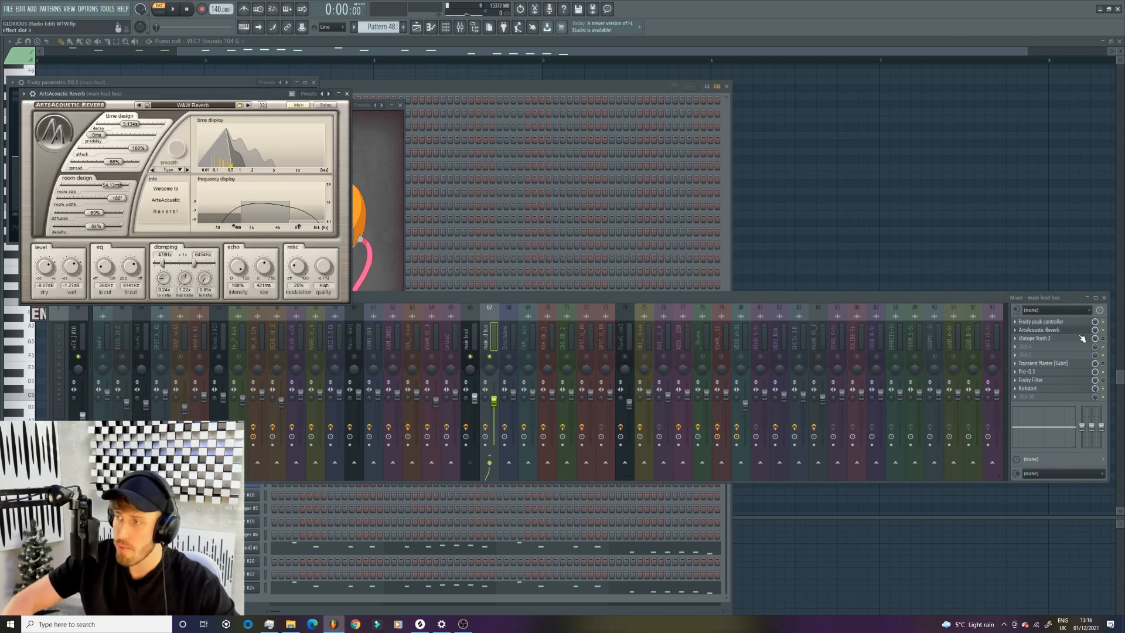
pyautogui.click(1071, 323)
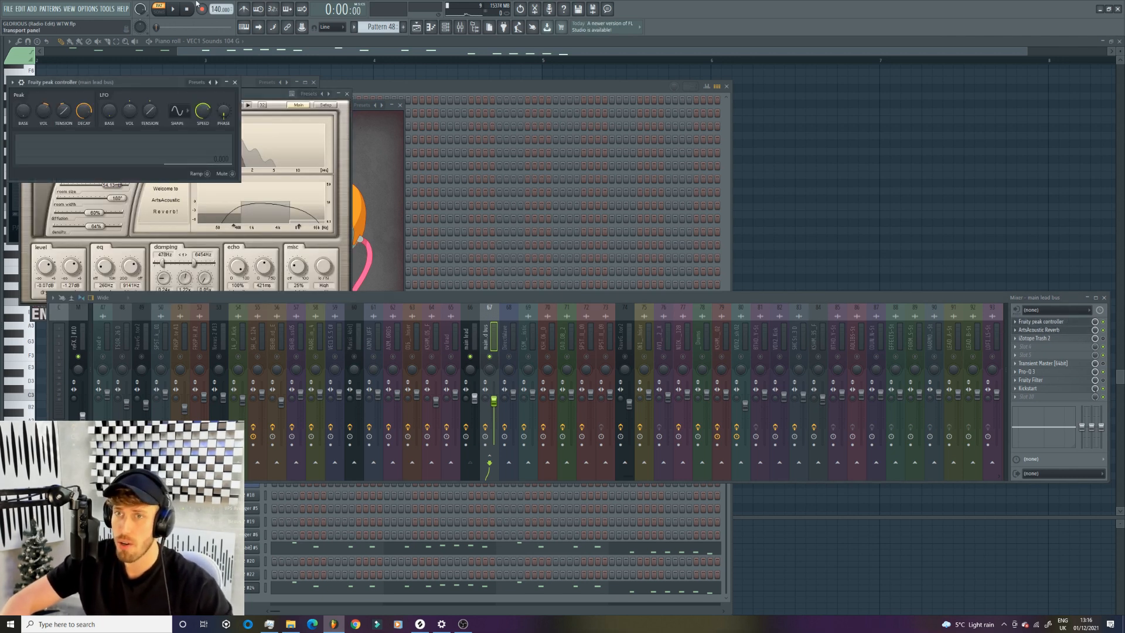
pyautogui.click(171, 9)
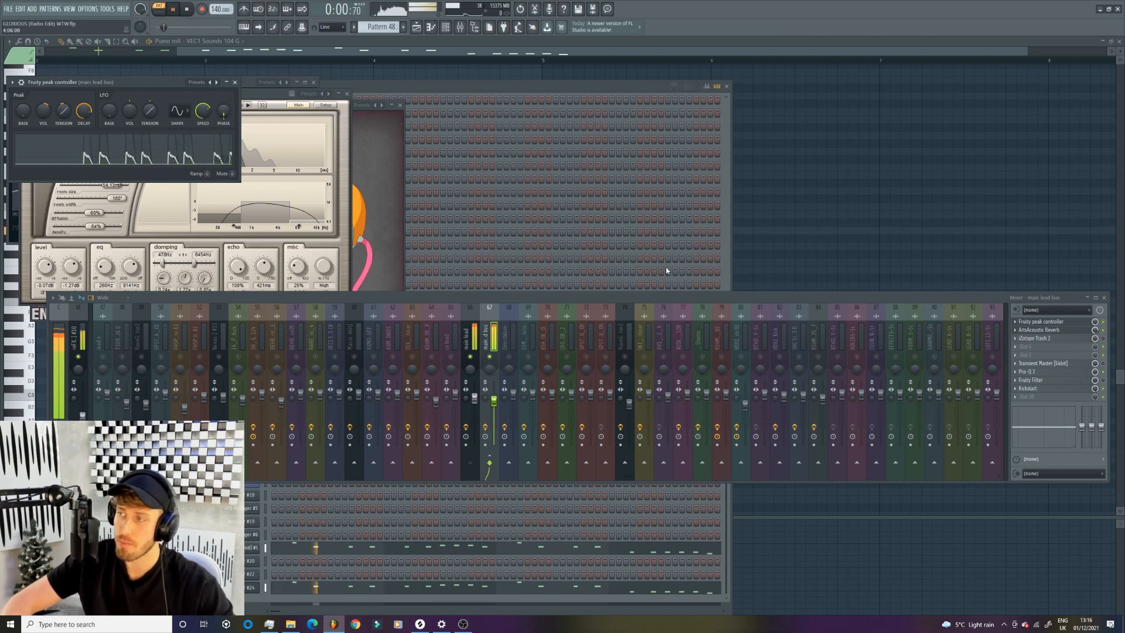
pyautogui.press('space')
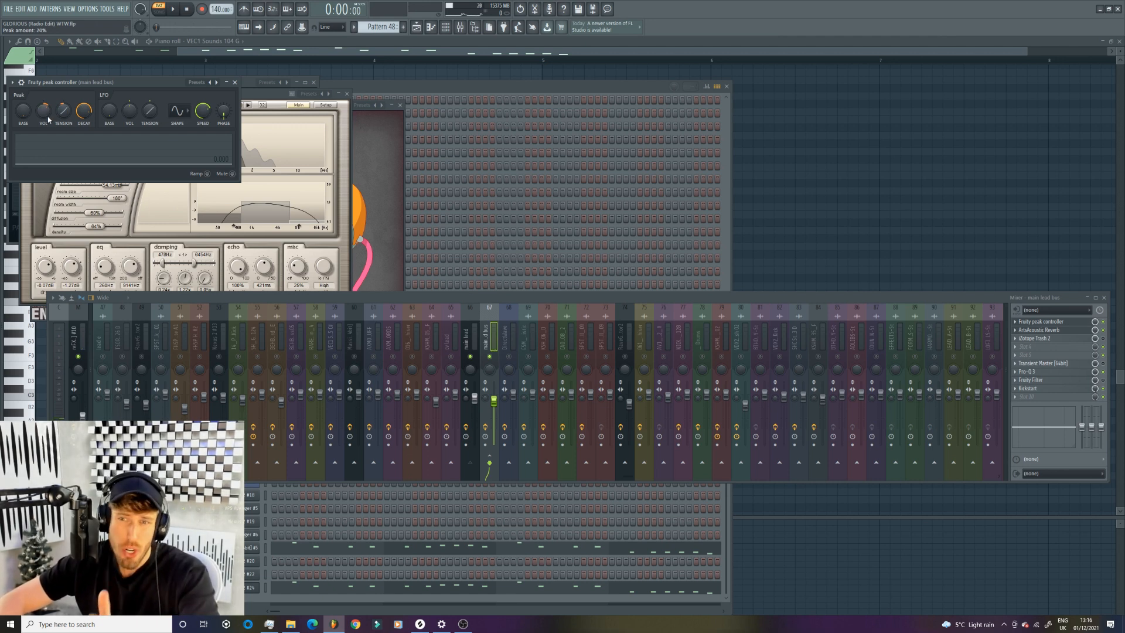
# - Replay Pattern 48 to compare the peak controller's response, and open Pro-Q 3 and Kickstart on the main lead bus
pyautogui.press('space')
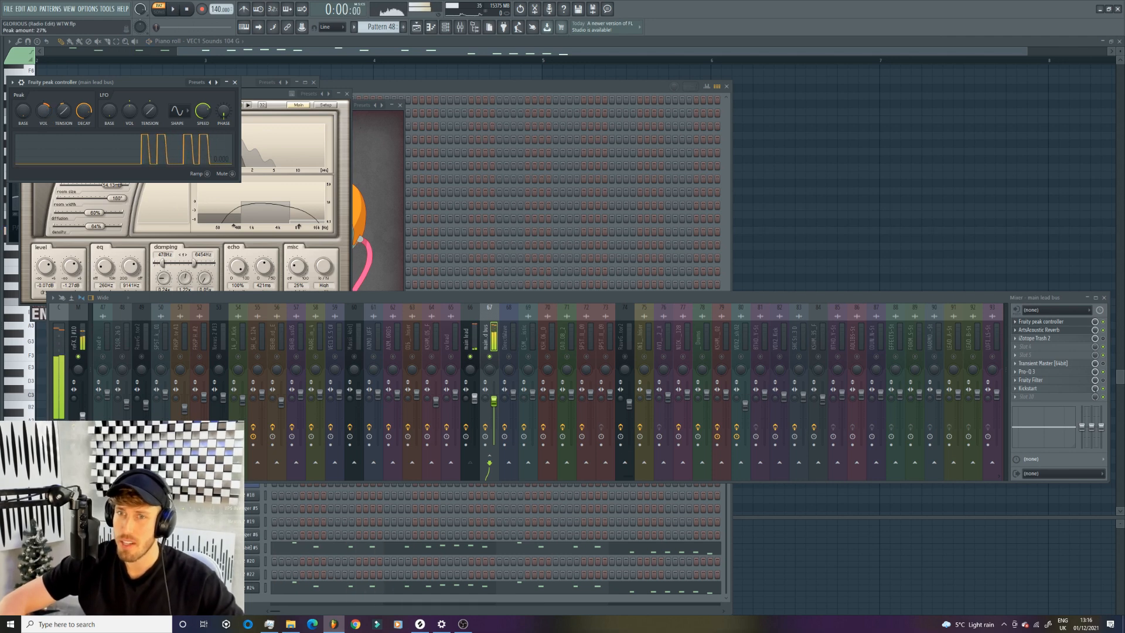
pyautogui.press('space')
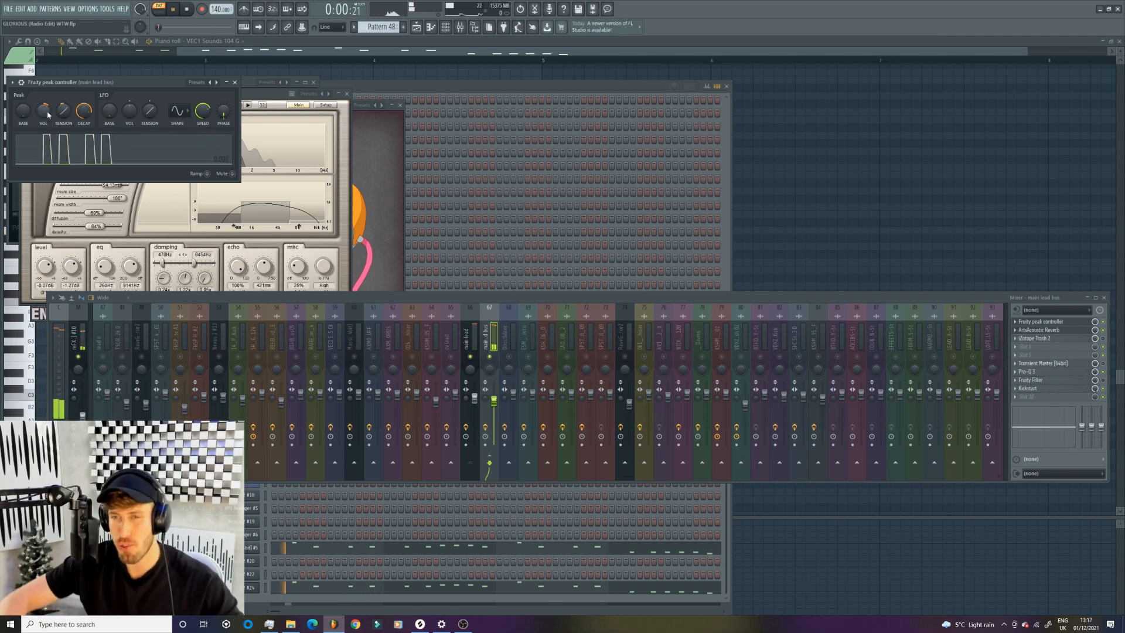
pyautogui.press('space')
pyautogui.press('space')
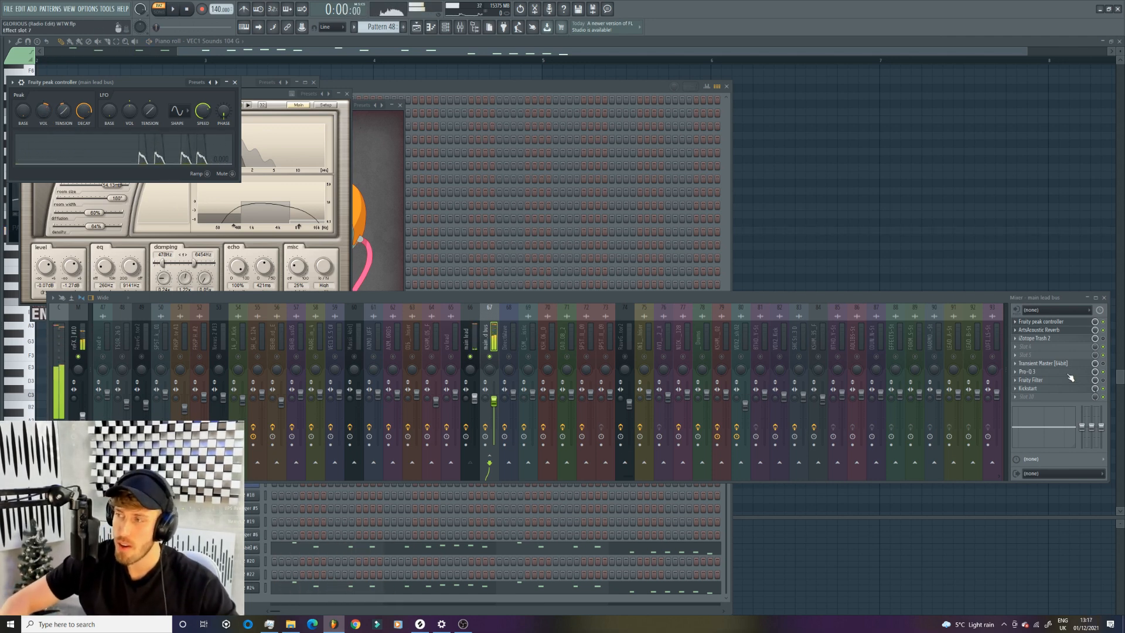
pyautogui.click(1070, 373)
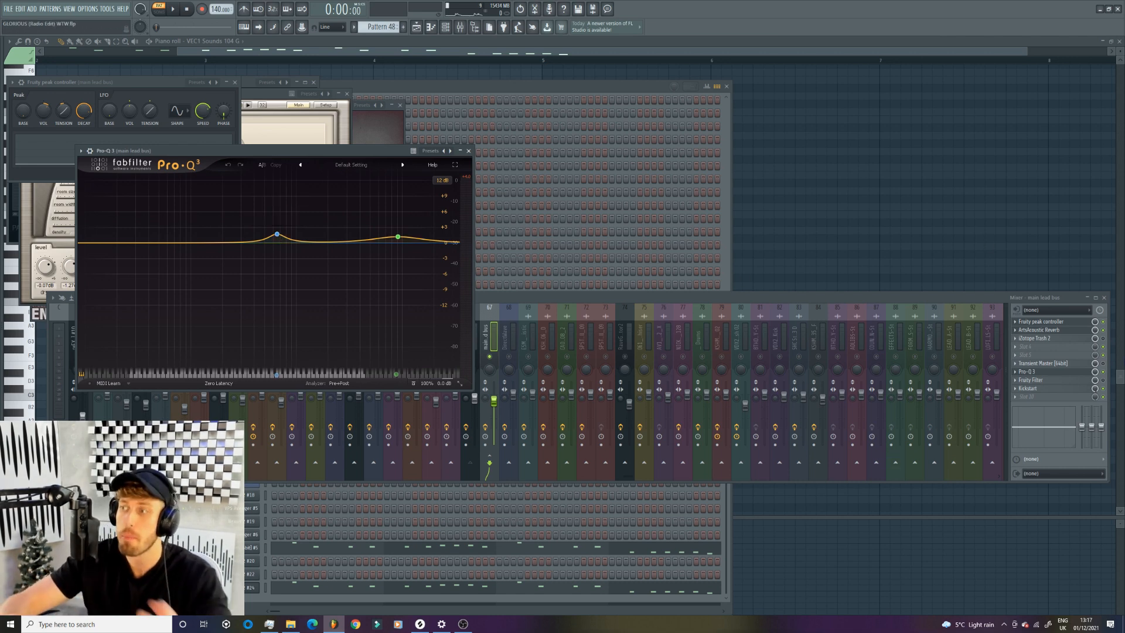
pyautogui.click(1086, 392)
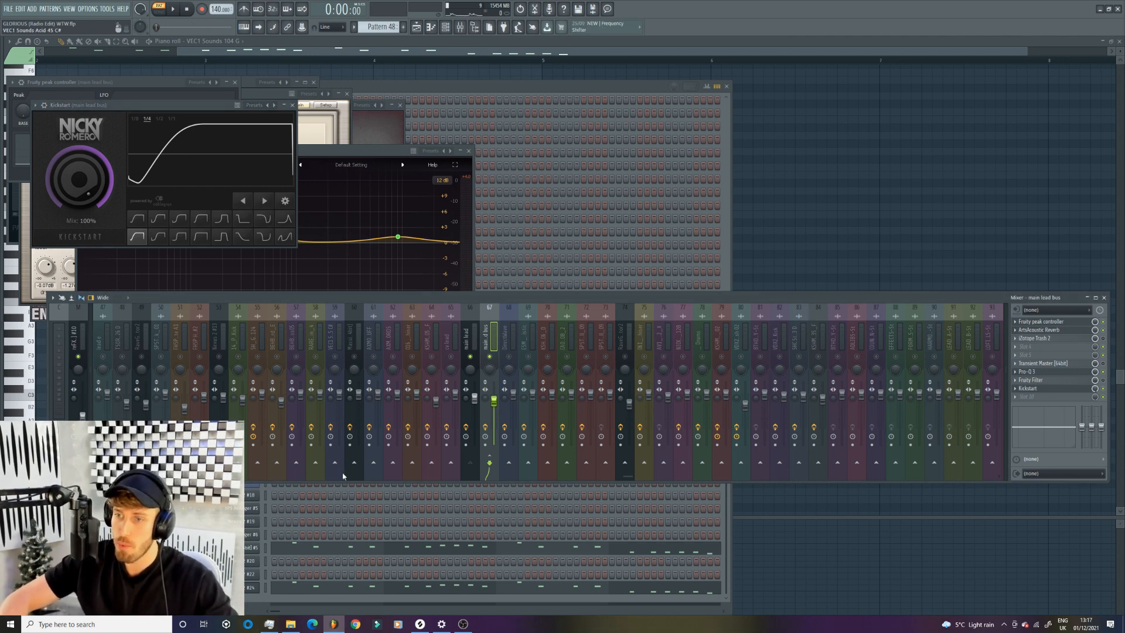
# - Select the added leads mixer track and open its CamelCrusher and Fruity Blood Overdrive to examine their settings
pyautogui.hscroll(-3, 629, 469)
pyautogui.moveTo(647, 463); pyautogui.dragTo(871, 427)
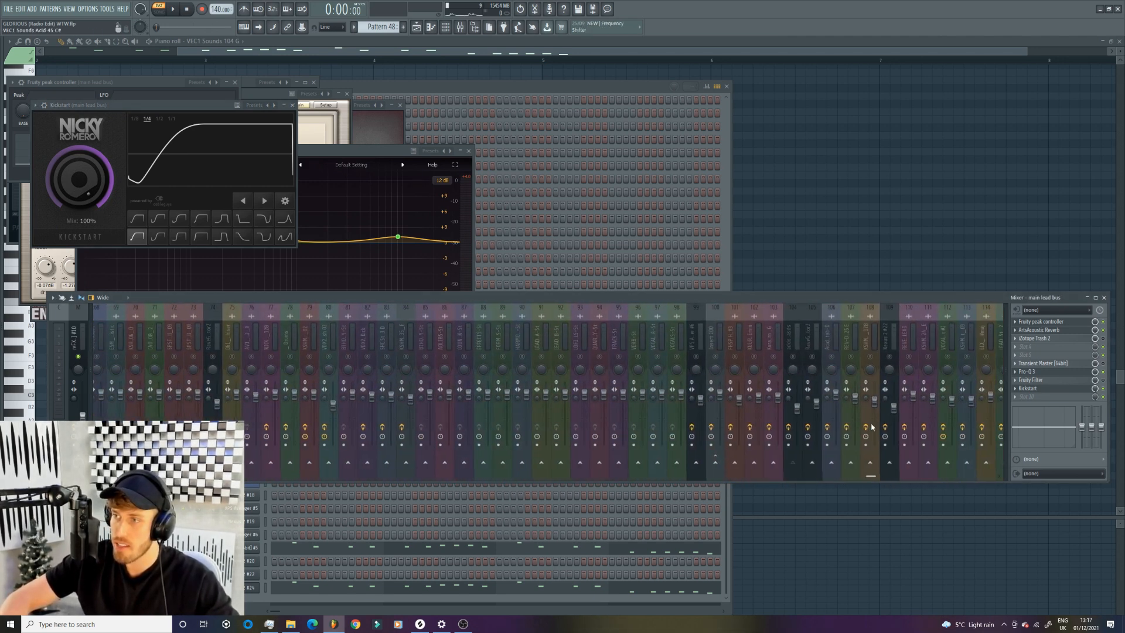
pyautogui.click(794, 327)
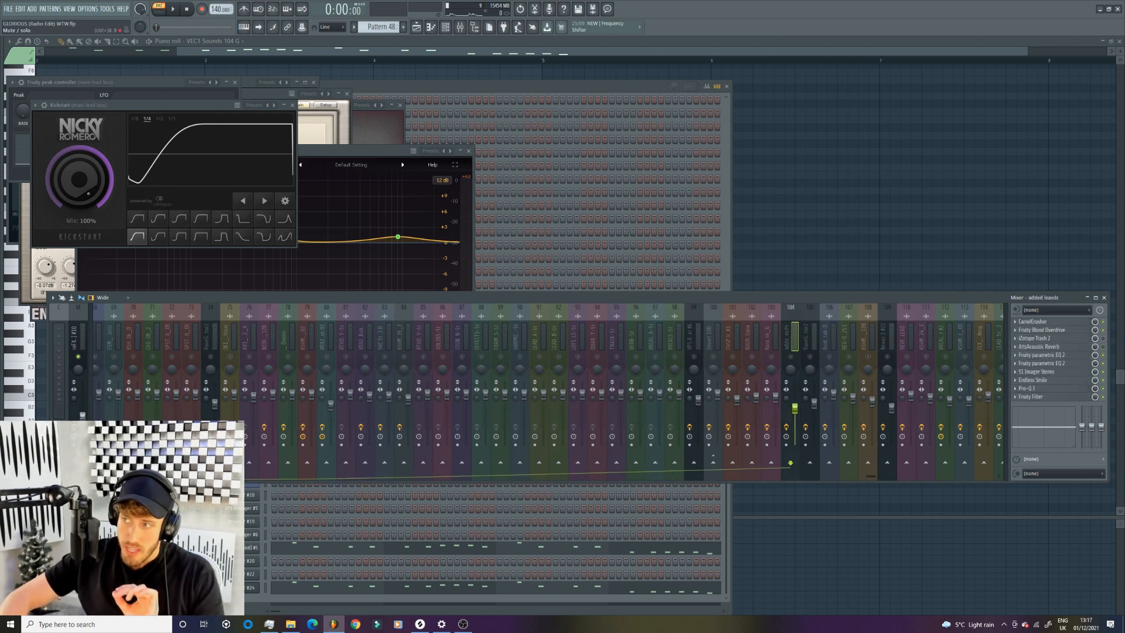
pyautogui.click(1068, 326)
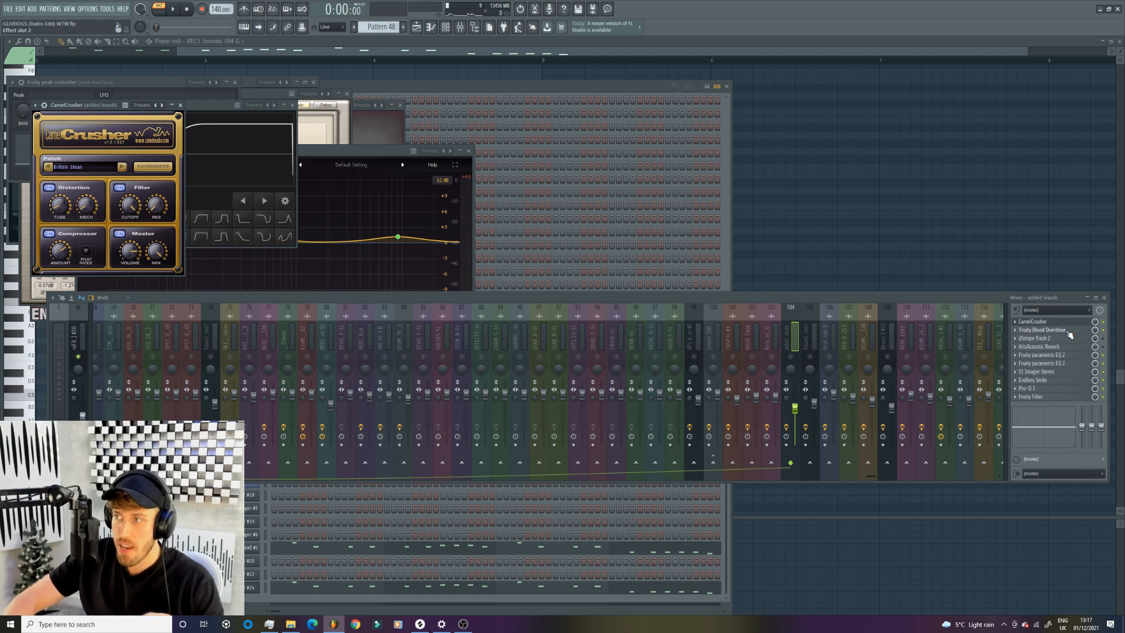
pyautogui.click(1069, 330)
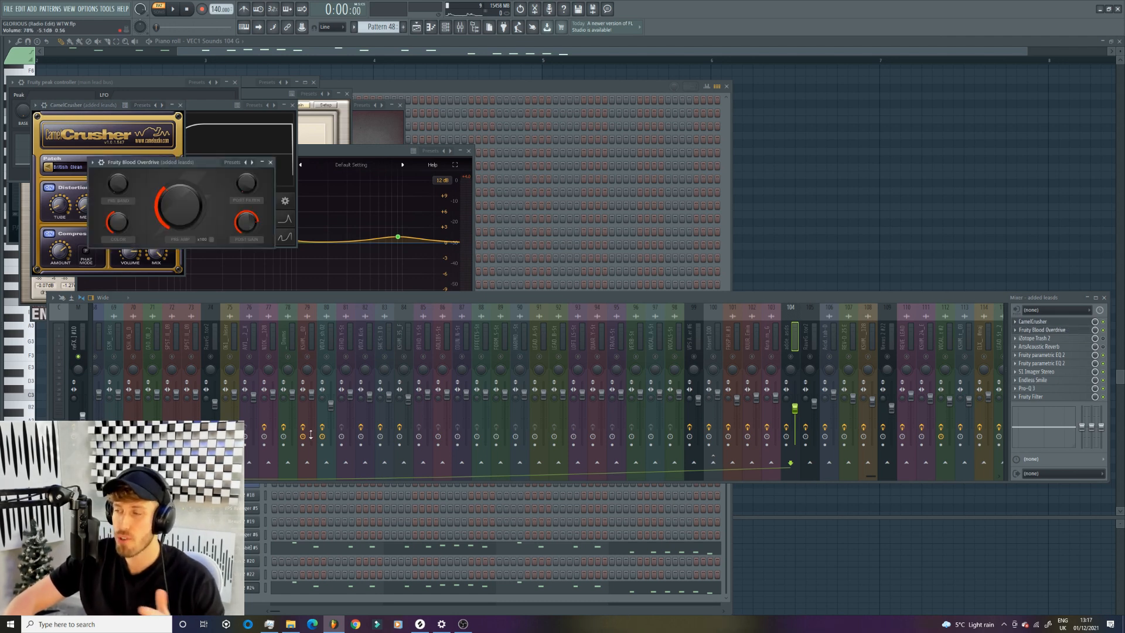
# - Open both Fruity parametric EQ 2 instances, S1 Imager Stereo, Endless Smile and Pro-Q 3 on the added leads track to examine them
pyautogui.click(1063, 355)
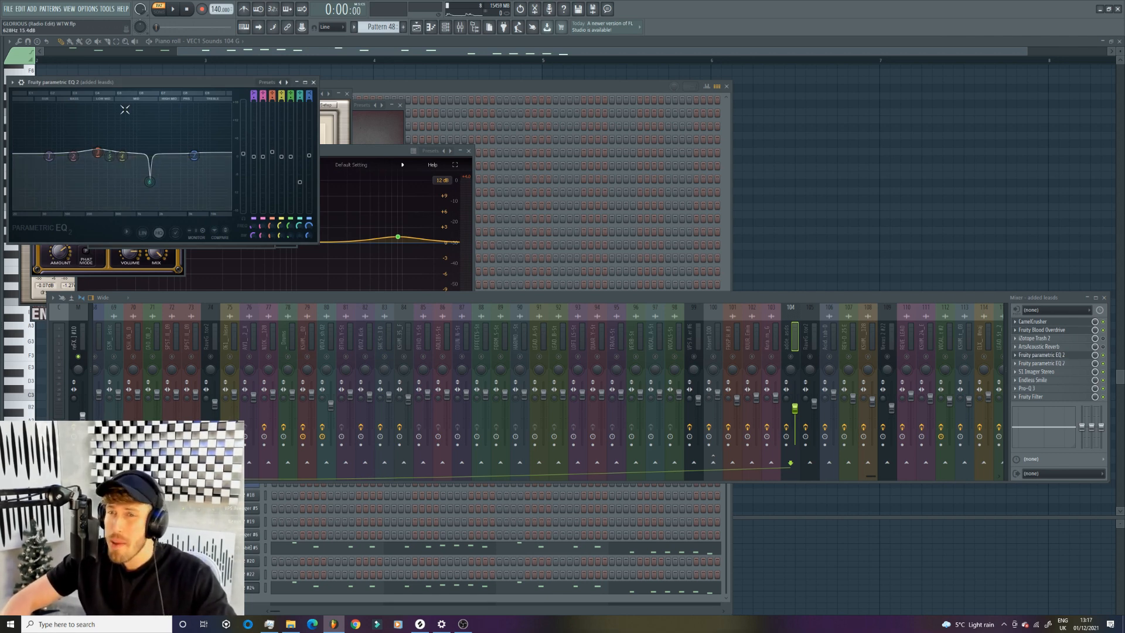
pyautogui.click(1059, 364)
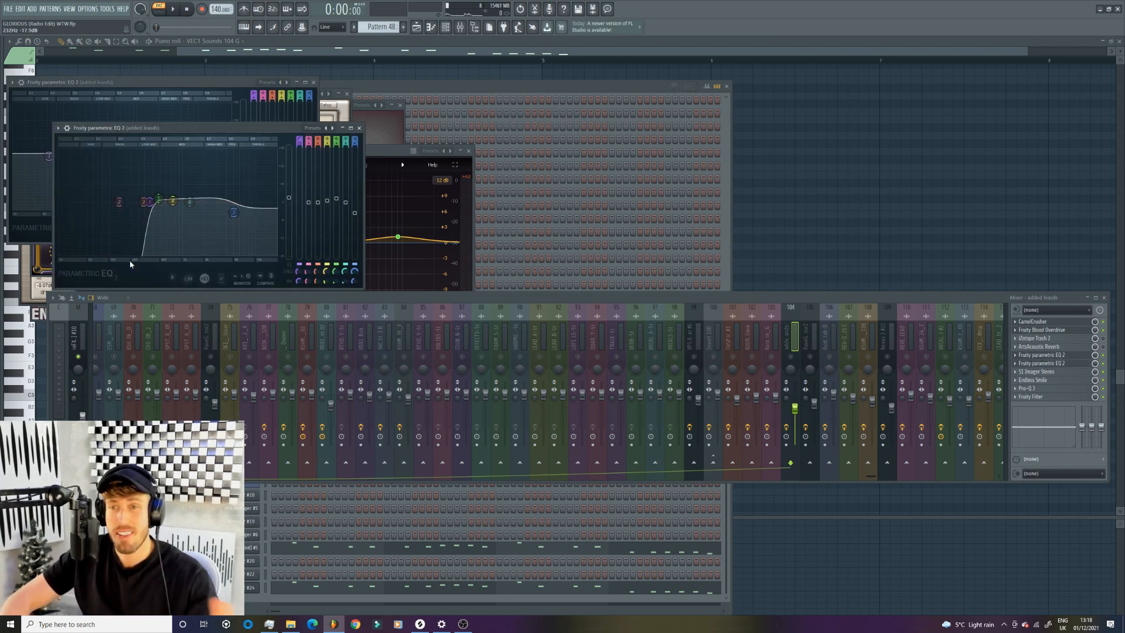
pyautogui.click(1059, 372)
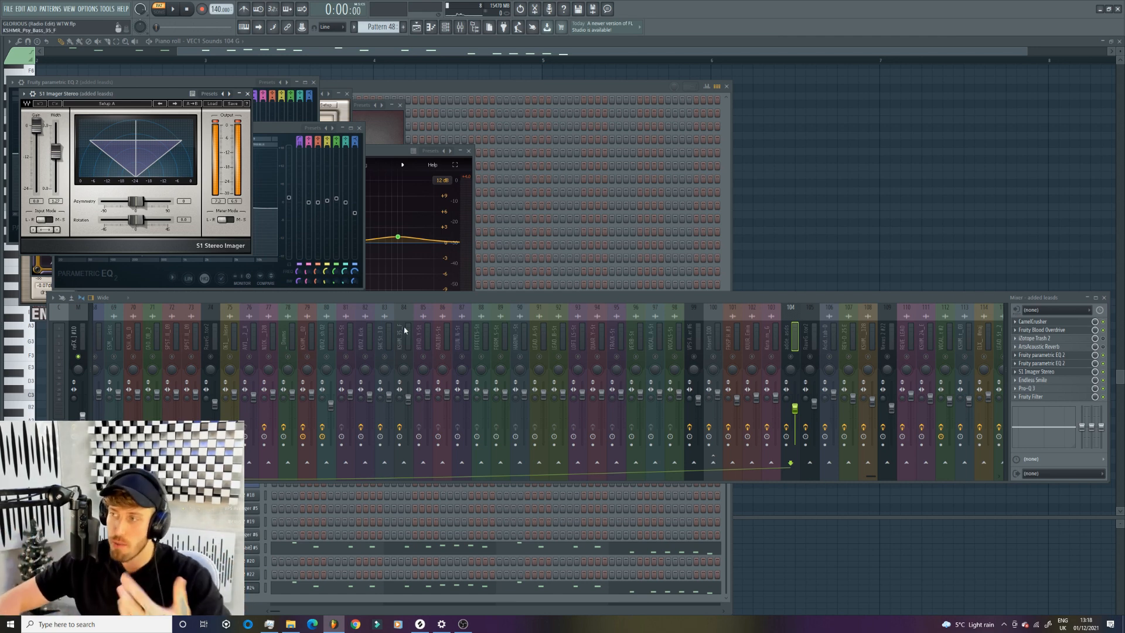
pyautogui.click(1049, 380)
pyautogui.click(1049, 389)
pyautogui.moveTo(272, 208)
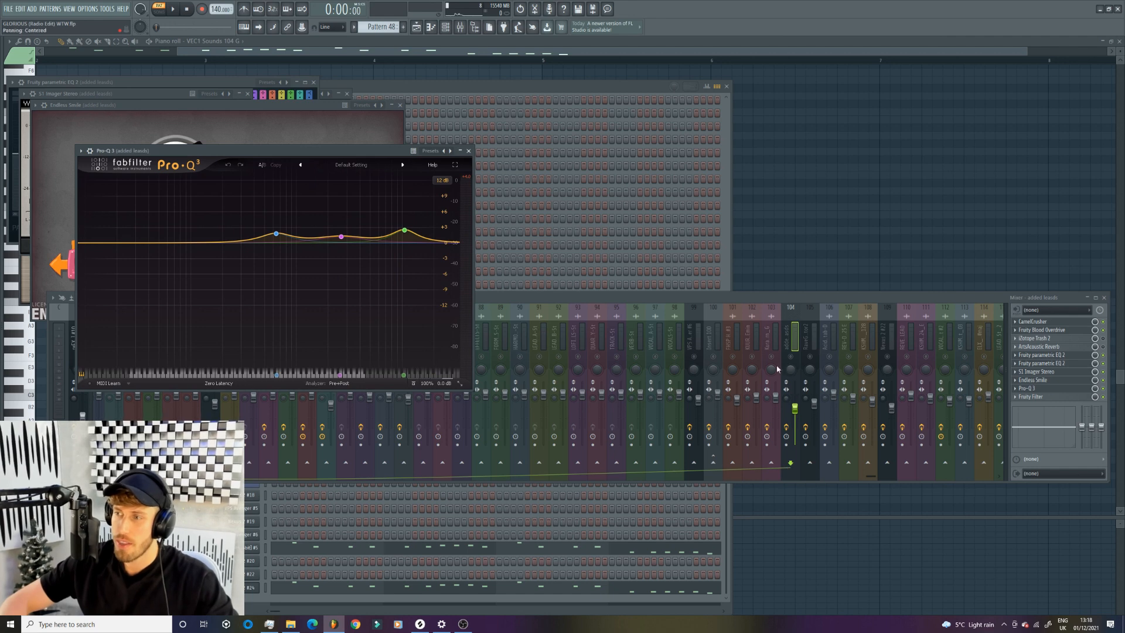
# - Solo the added leads mixer track, play Pattern 48 through it, and unsolo the track
pyautogui.click(796, 362)
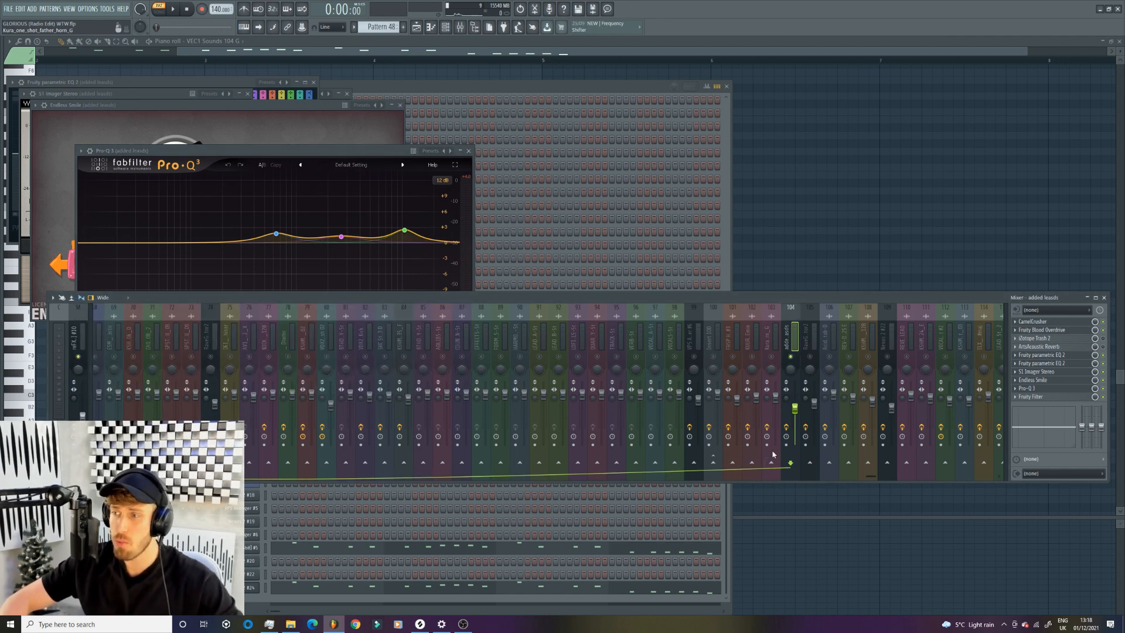
pyautogui.press('space')
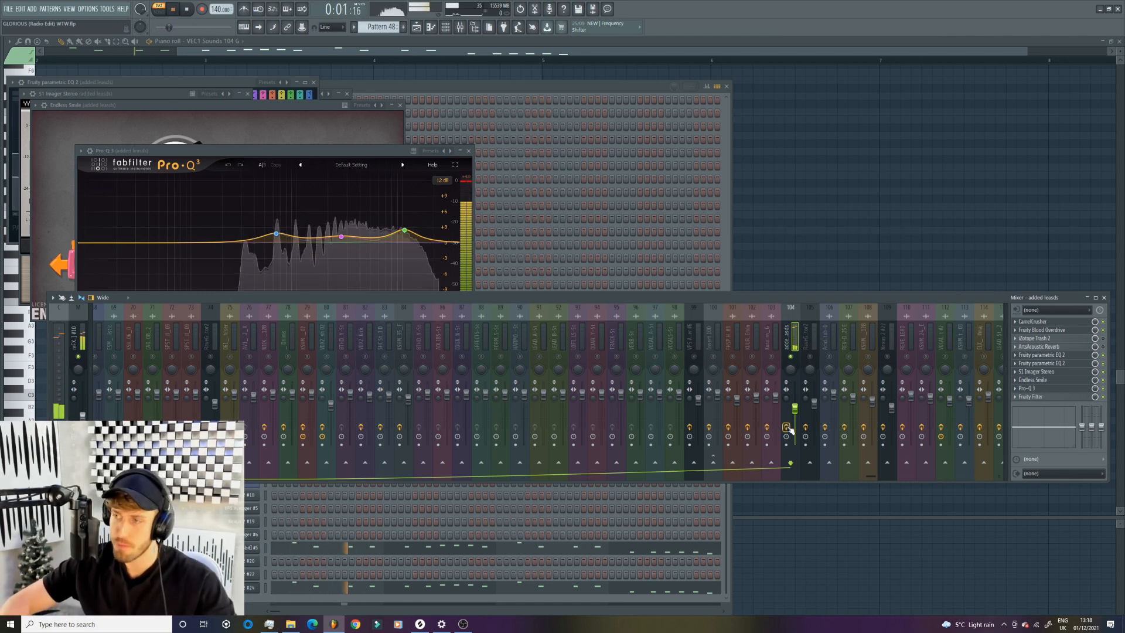
pyautogui.press('space')
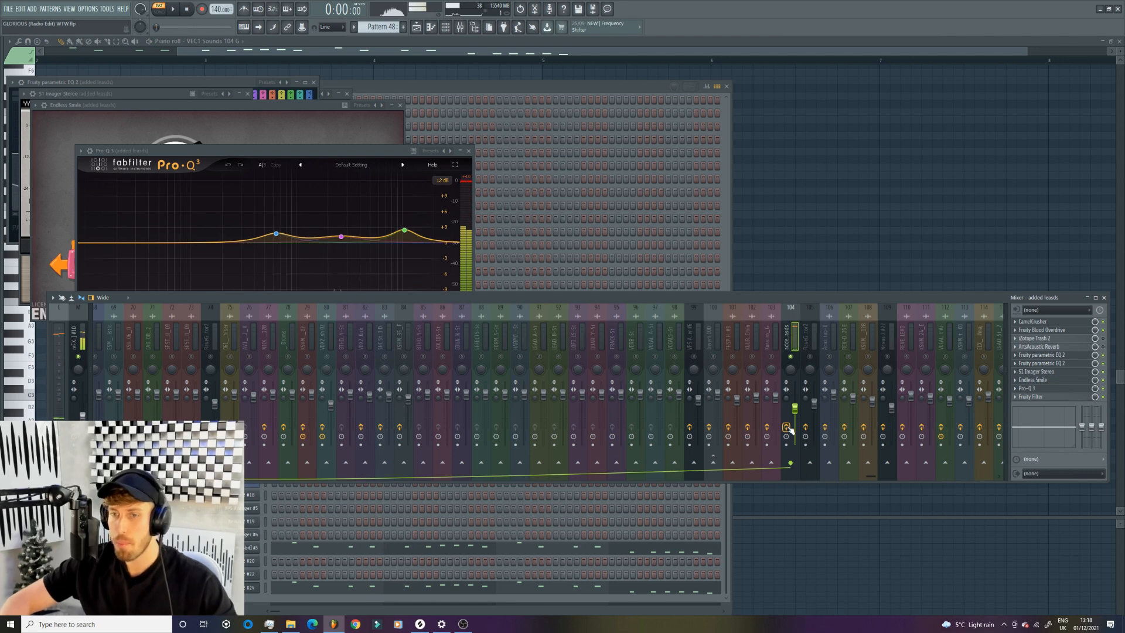
pyautogui.rightClick(794, 361)
pyautogui.rightClick(790, 360)
pyautogui.rightClick(790, 360)
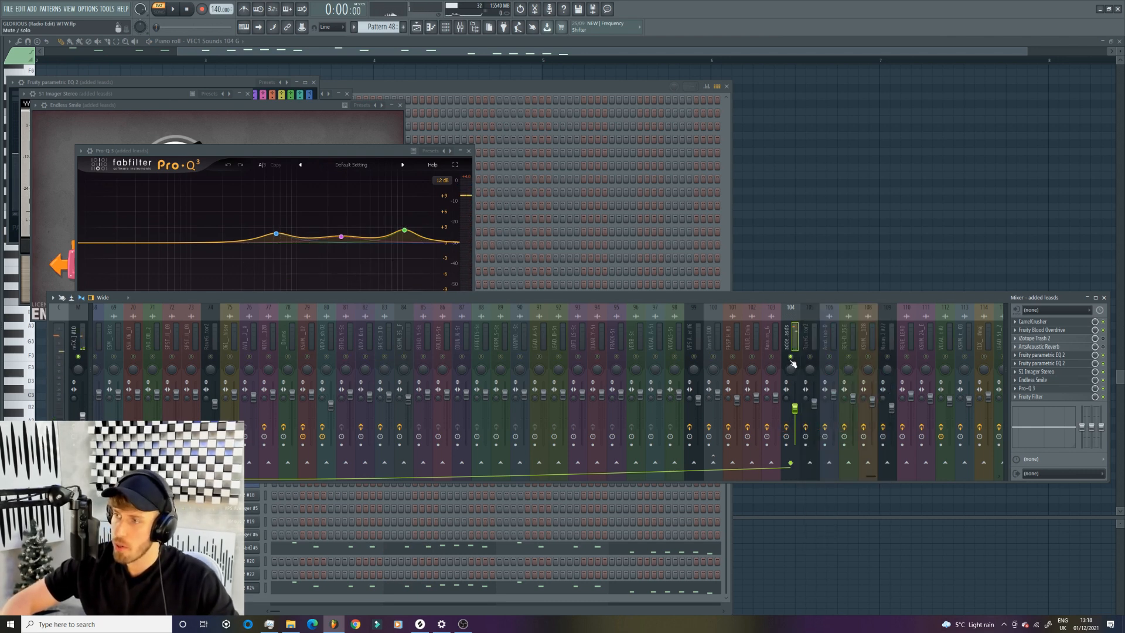
pyautogui.rightClick(791, 359)
# - Show the playlist and solo Track 19, which holds the Psy Bass 138BPM clips of the first drop
pyautogui.click(417, 28)
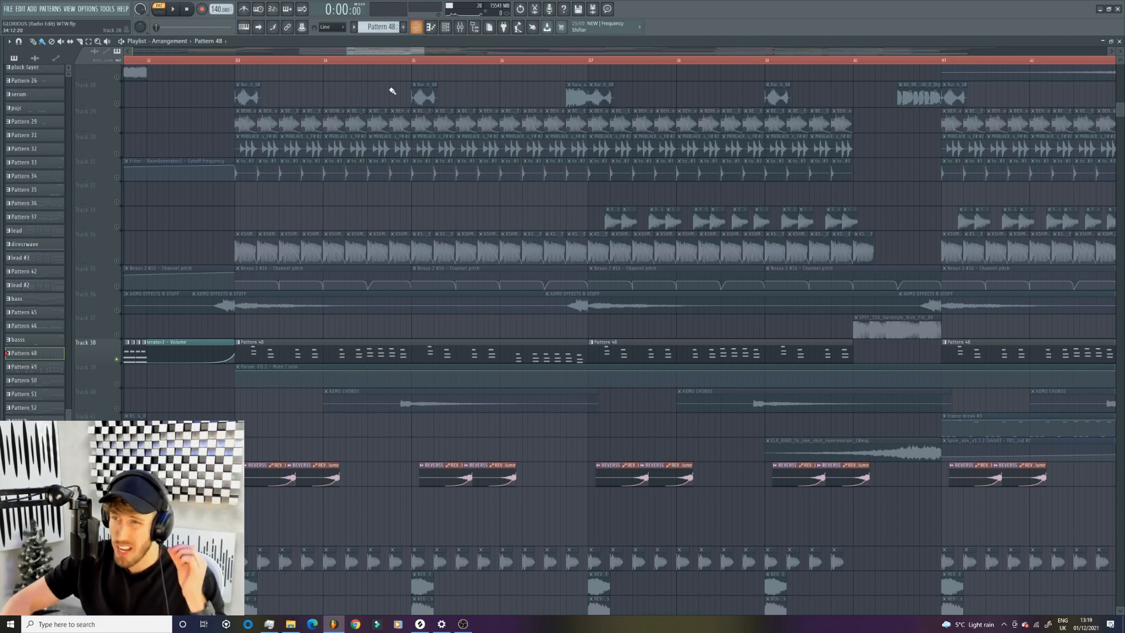
pyautogui.moveTo(425, 52); pyautogui.dragTo(734, 53)
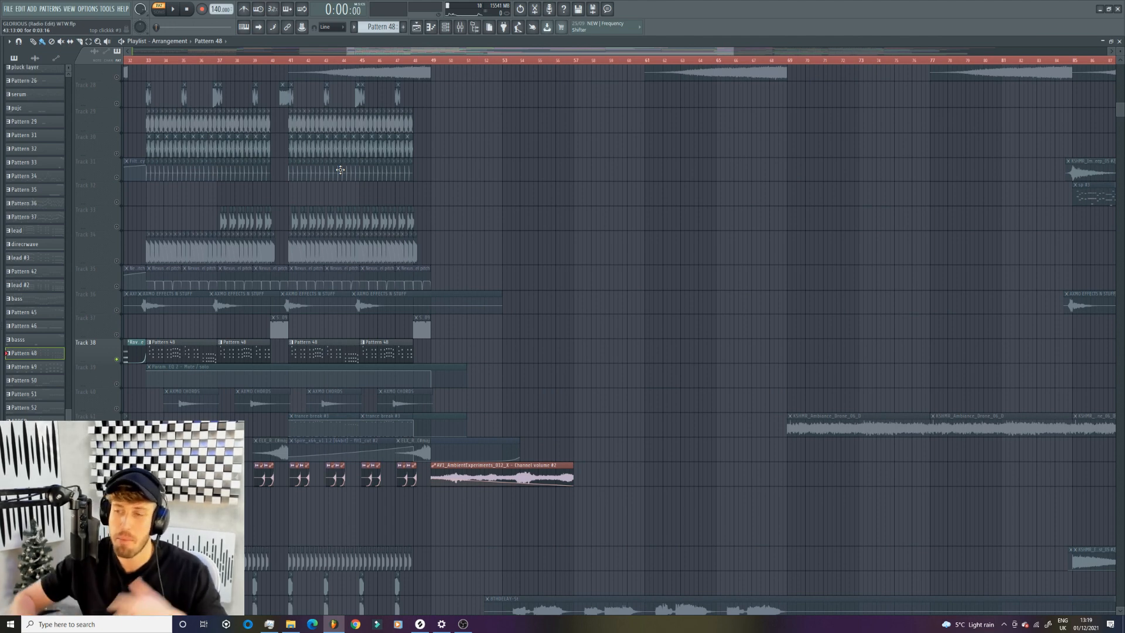
pyautogui.scroll(-3, 205, 379)
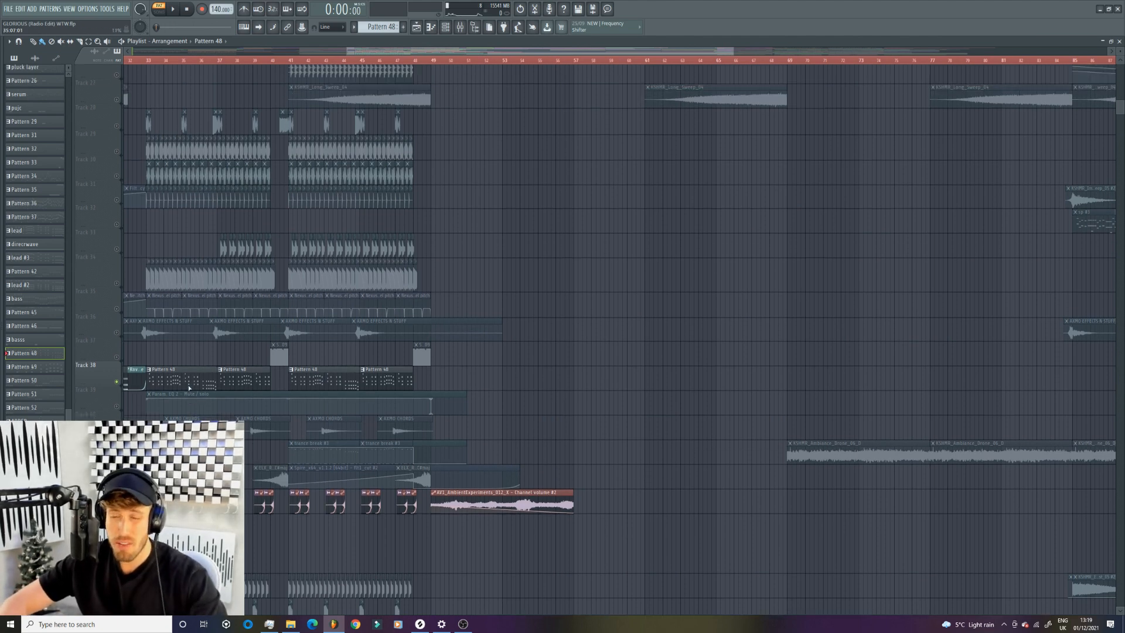
pyautogui.scroll(-5, 205, 380)
pyautogui.scroll(15, 205, 379)
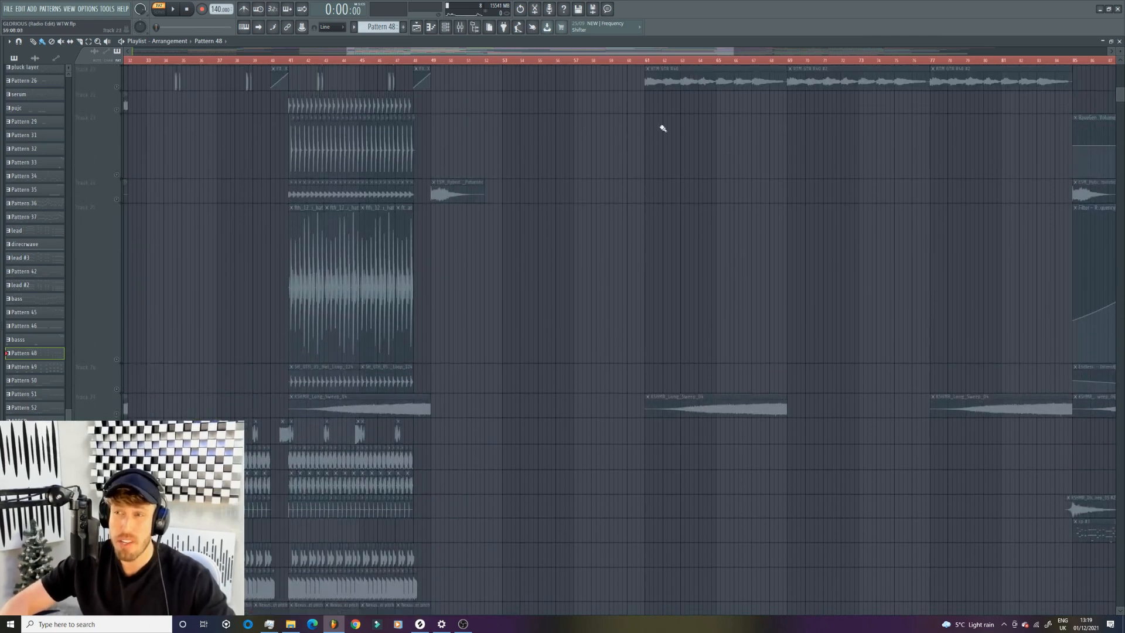
pyautogui.moveTo(732, 50); pyautogui.dragTo(473, 50)
pyautogui.scroll(13, 396, 262)
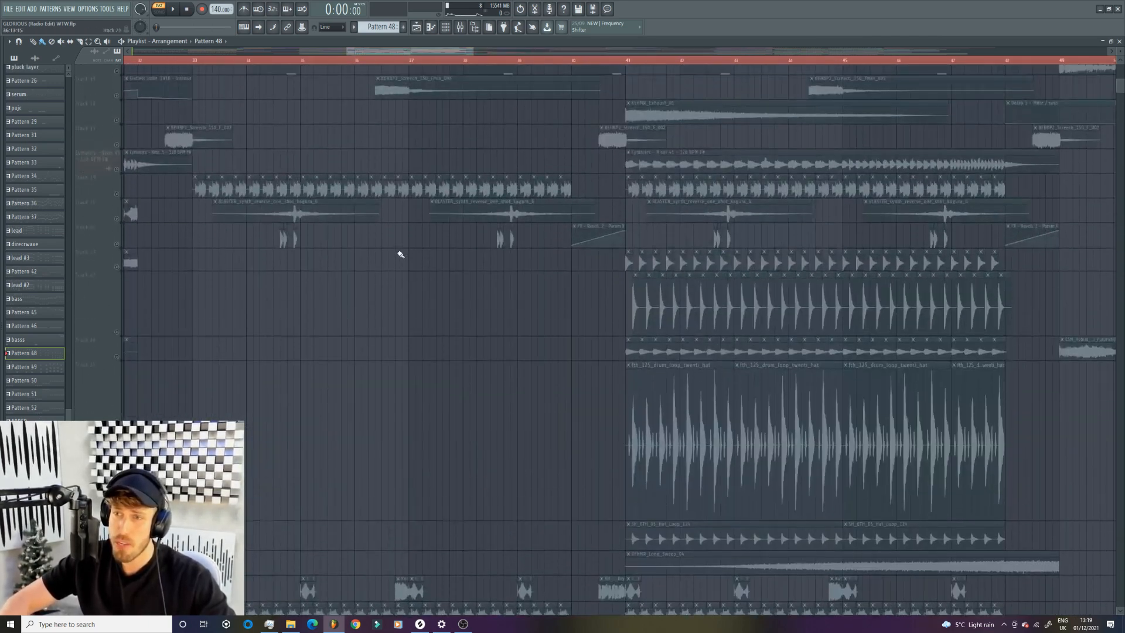
pyautogui.click(117, 364)
# - Play the soloed Psy Bass 138BPM clips starting from the bar before the first drop
pyautogui.doubleClick(201, 363)
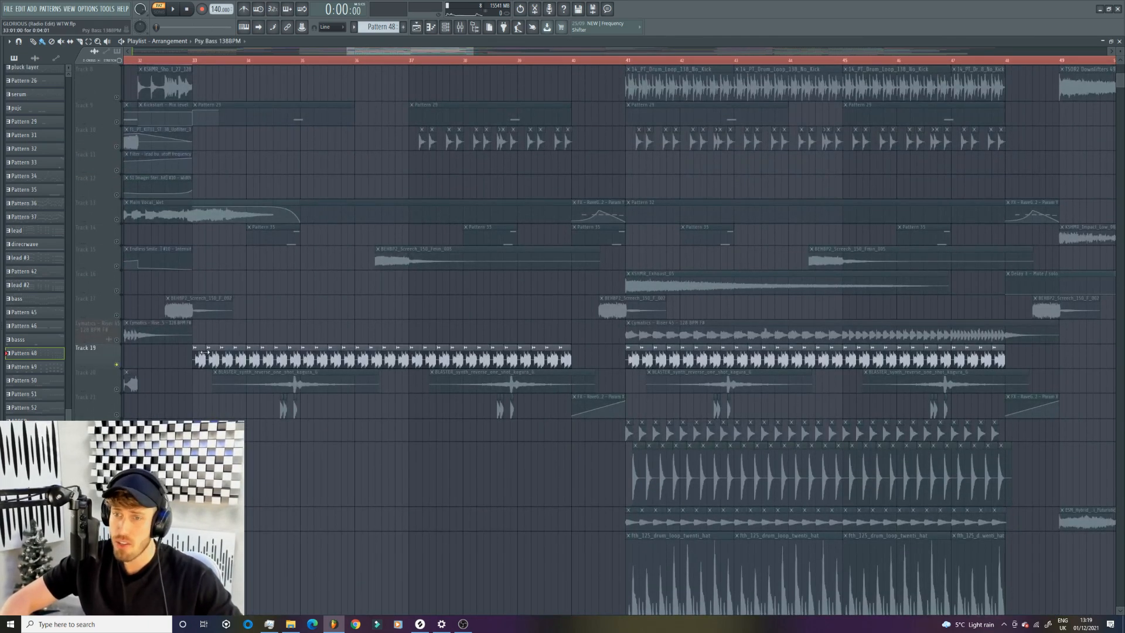
pyautogui.click(239, 292)
pyautogui.rightClick(318, 300)
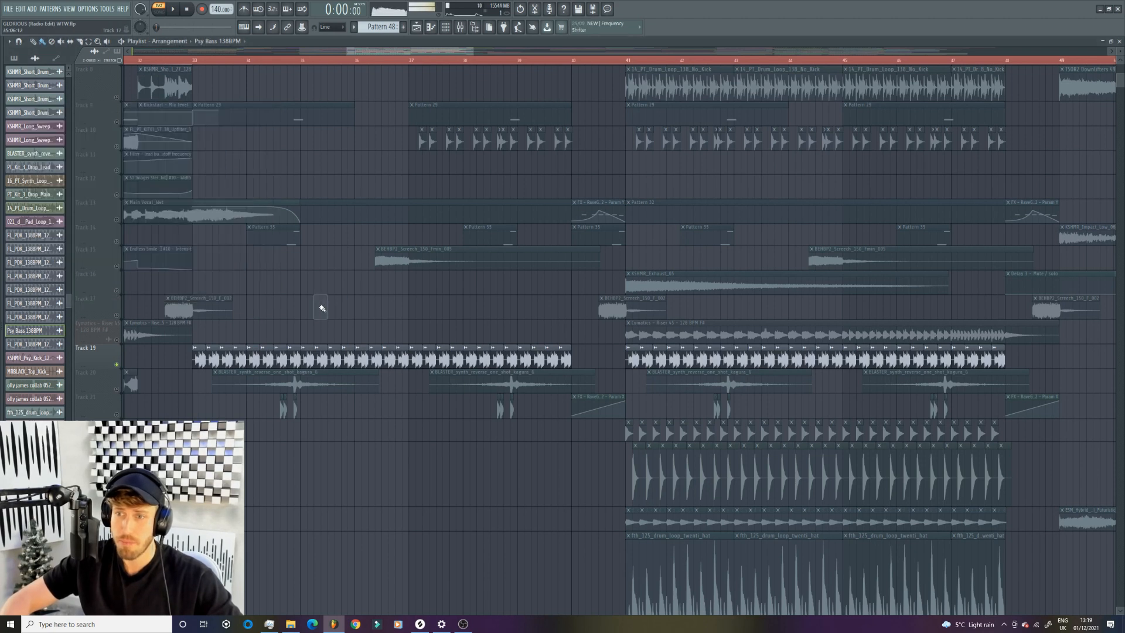
pyautogui.click(144, 61)
pyautogui.press('space')
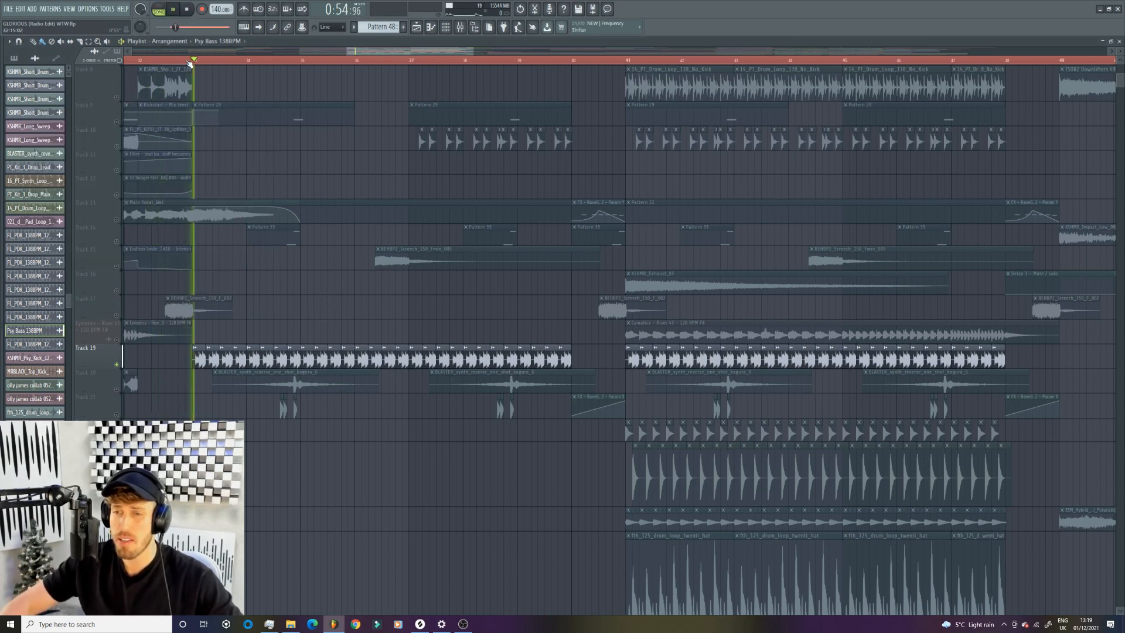
pyautogui.press('space')
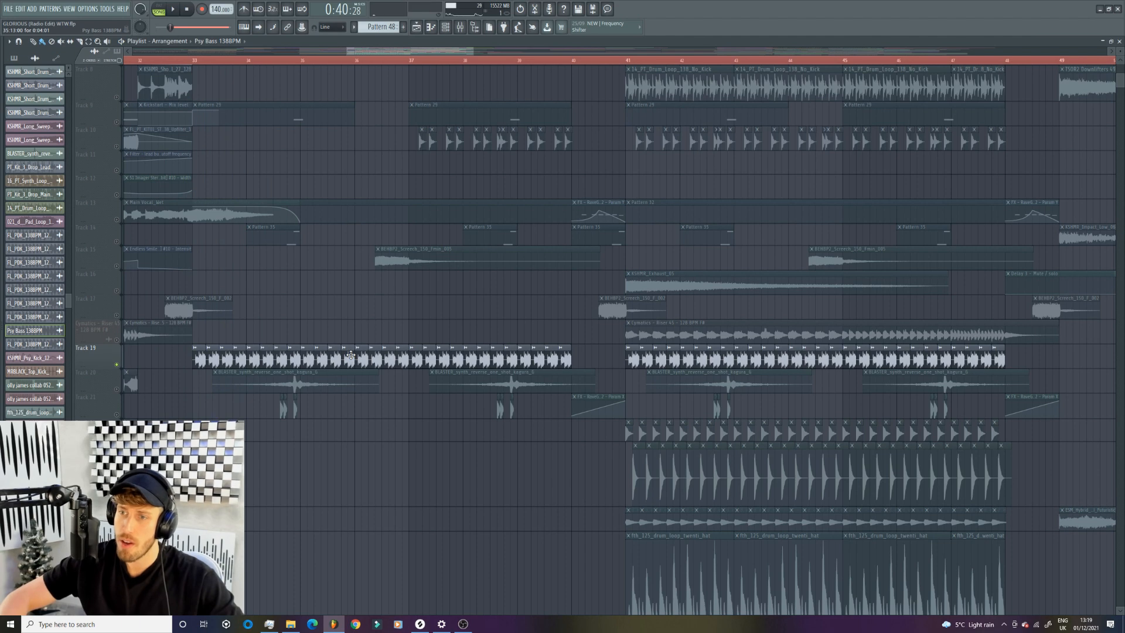
# - Open the first Fruity parametric EQ 2 on the psy bass mixer track to examine its curve, and save the project
pyautogui.doubleClick(321, 354)
pyautogui.press('Escape')
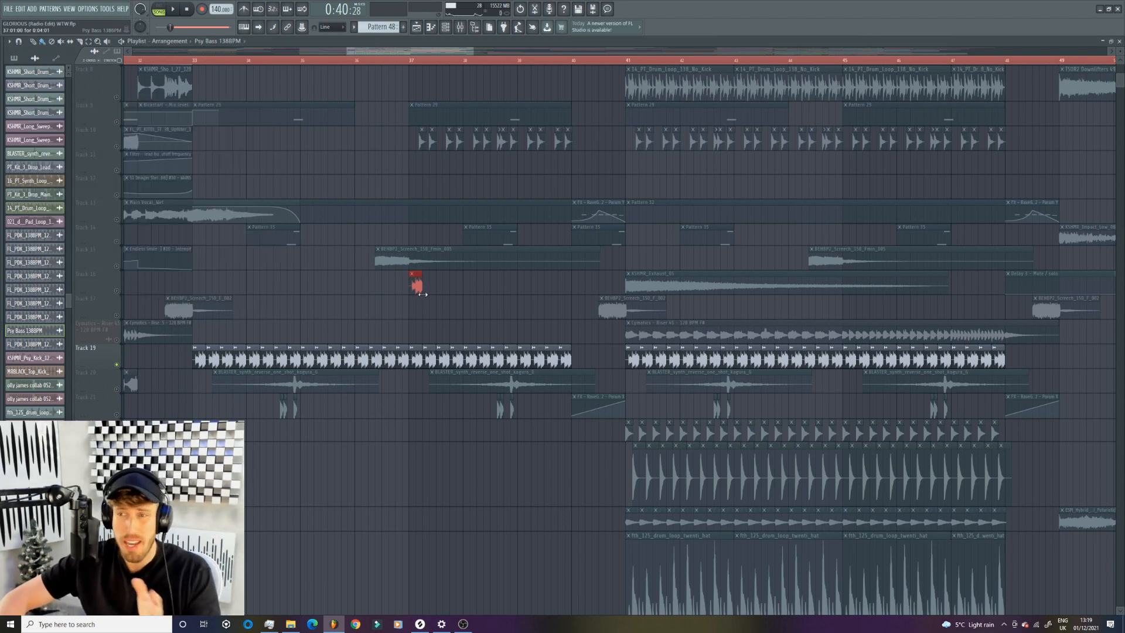
pyautogui.click(460, 27)
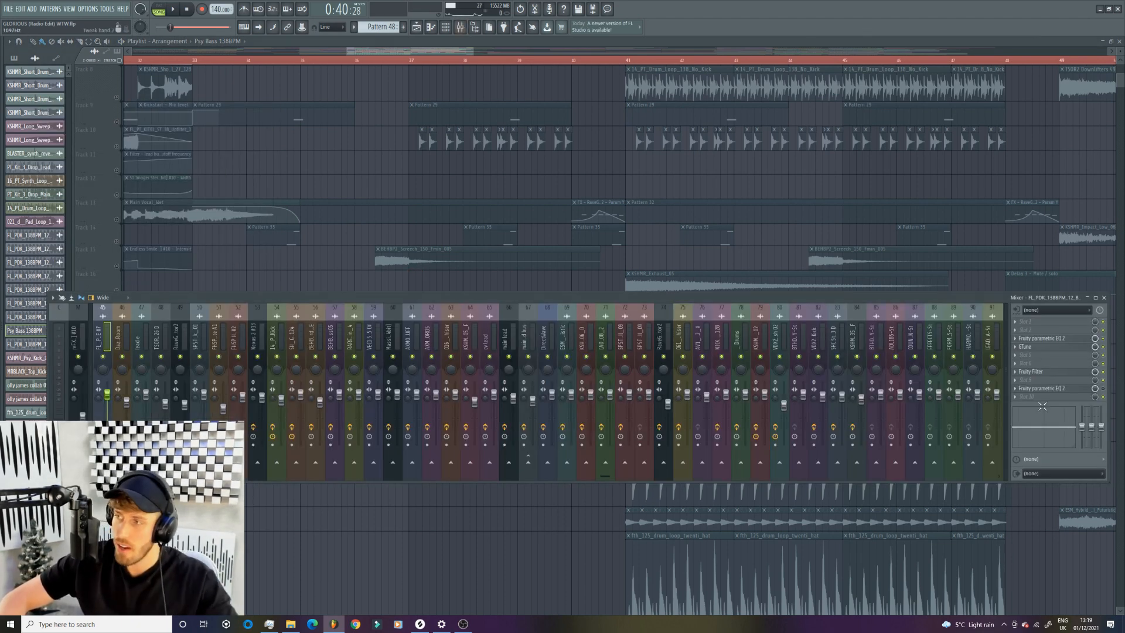
pyautogui.click(1077, 341)
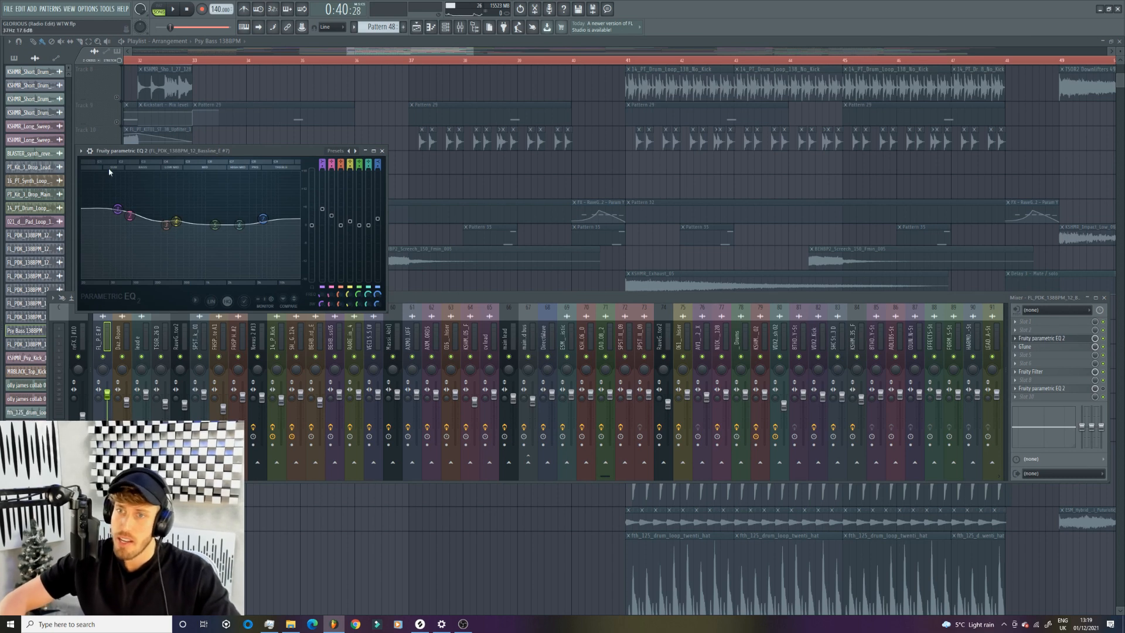
pyautogui.hotkey('ctrl', 's')
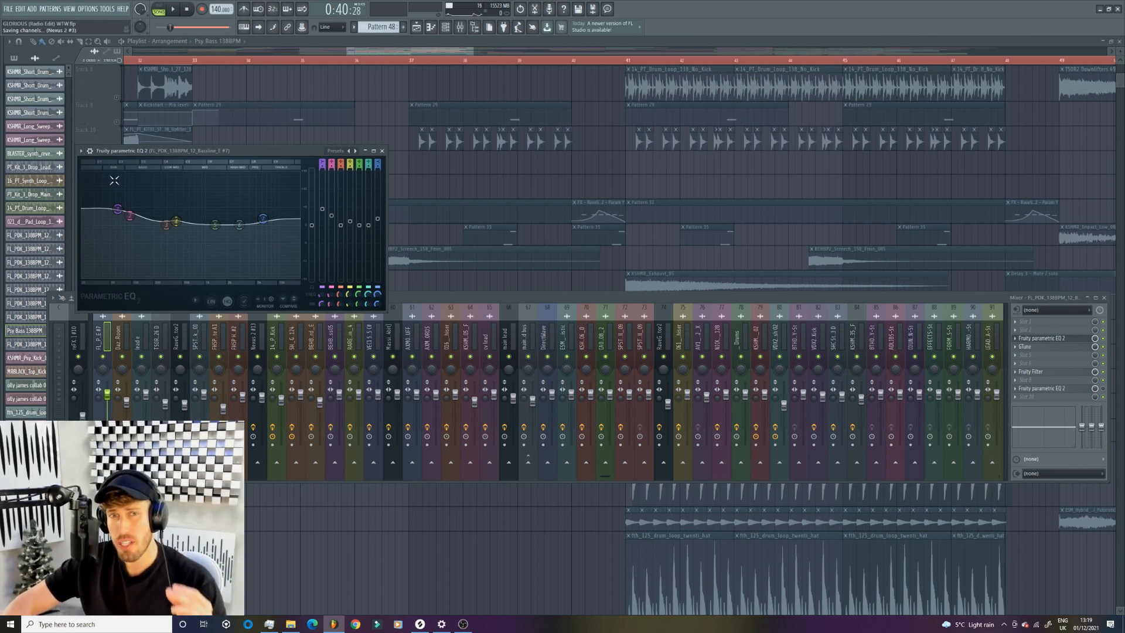
# - Open GTune, Fruity Filter and the second Fruity parametric EQ 2 on the psy bass mixer track to examine them
pyautogui.click(1048, 348)
pyautogui.click(1043, 381)
pyautogui.press('Escape')
pyautogui.click(1043, 375)
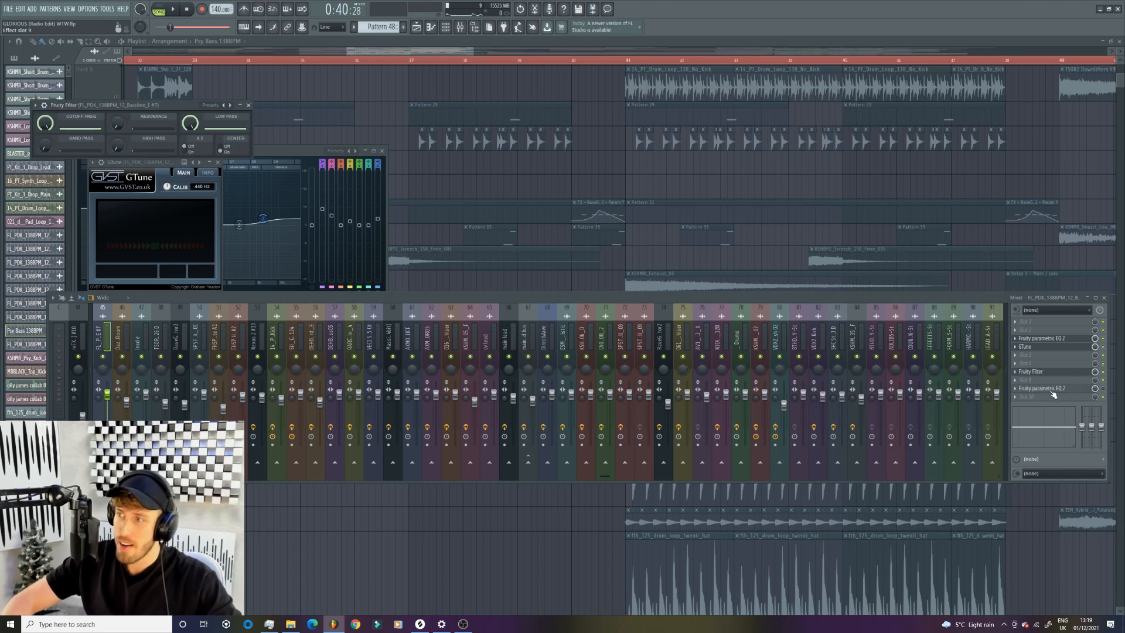
pyautogui.click(1052, 390)
# - Listen to the psy bass track again from just before bar 33 while viewing the drop's lower playlist tracks
pyautogui.moveTo(472, 52); pyautogui.dragTo(406, 52)
pyautogui.click(239, 61)
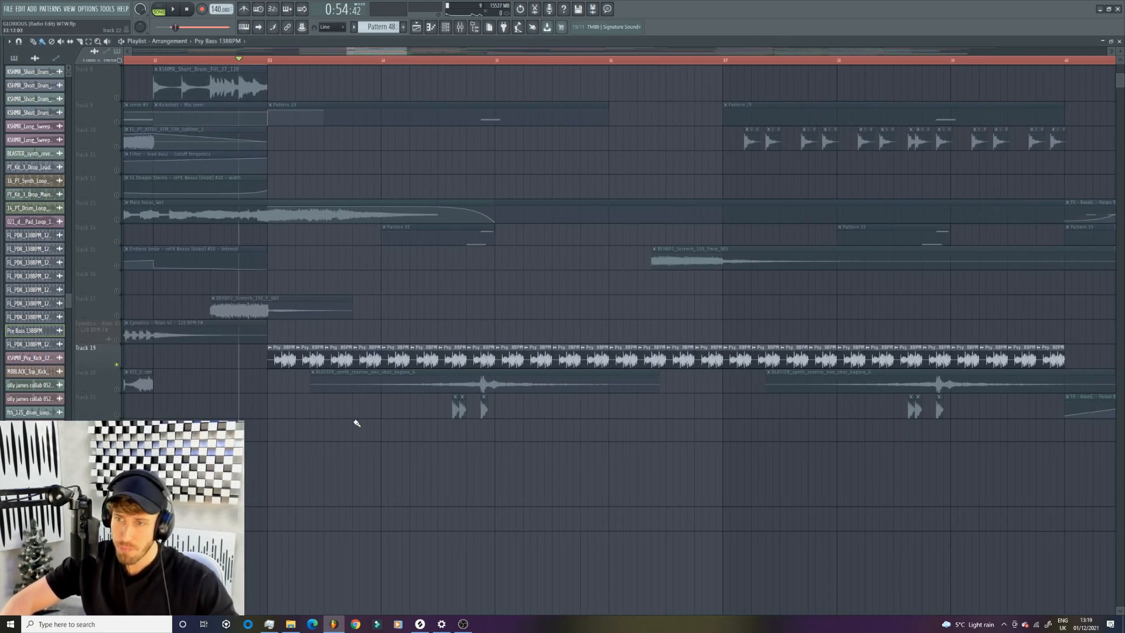
pyautogui.scroll(-3, 371, 394)
pyautogui.scroll(9, 364, 384)
pyautogui.press('space')
pyautogui.scroll(-10, 375, 392)
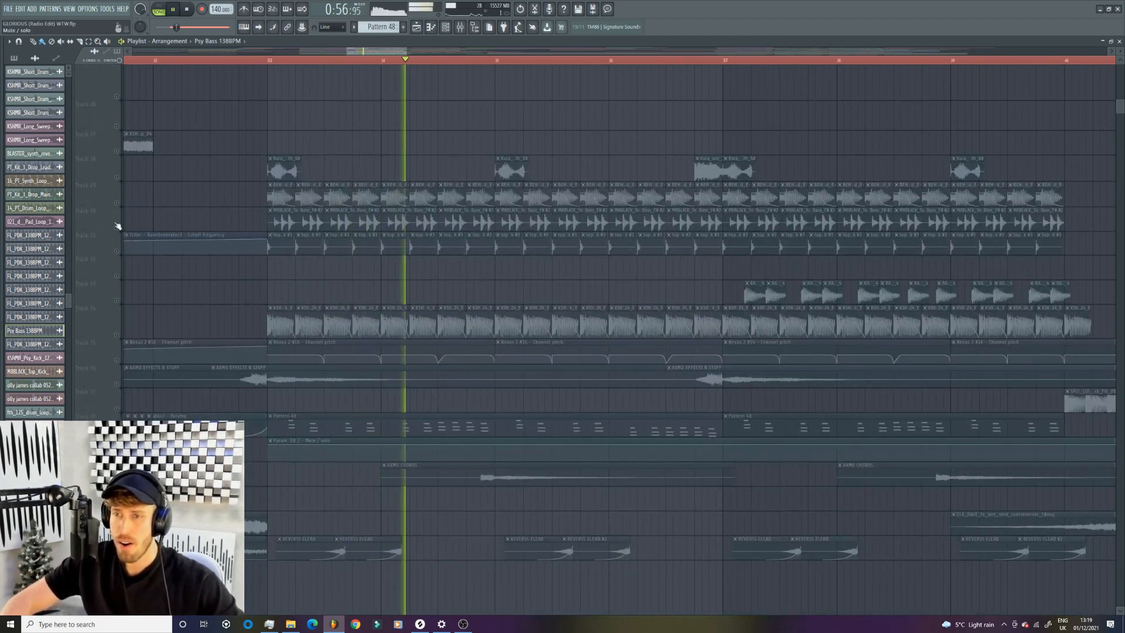
pyautogui.press('space')
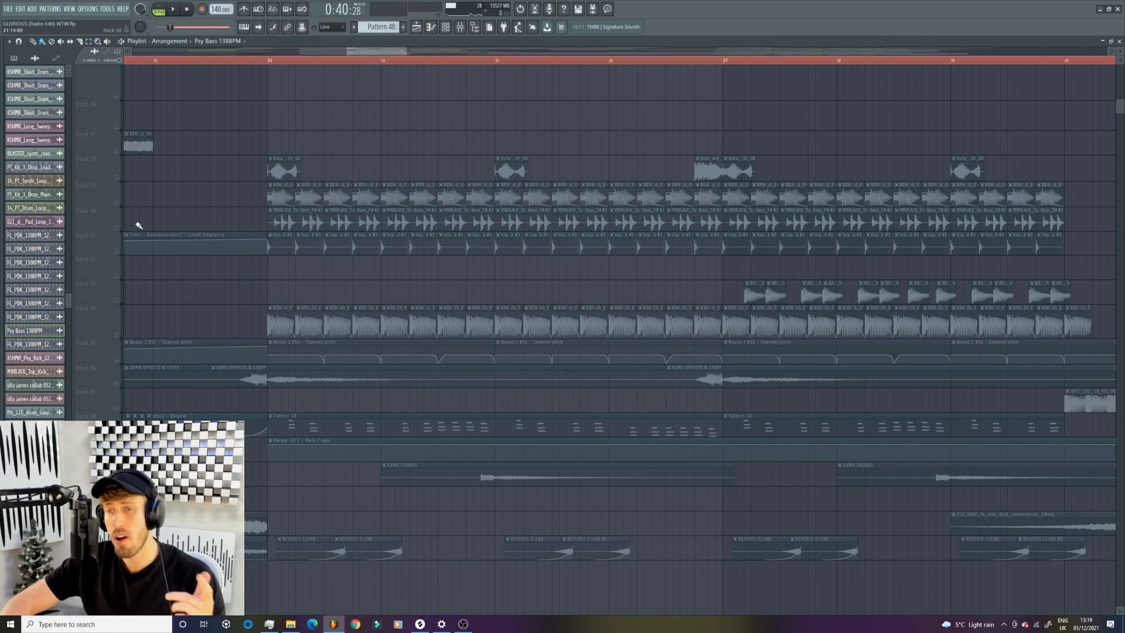
# - Solo Track 34 in the playlist and play it from the start of the drop at bar 33
pyautogui.click(117, 332)
pyautogui.press('space')
pyautogui.click(266, 61)
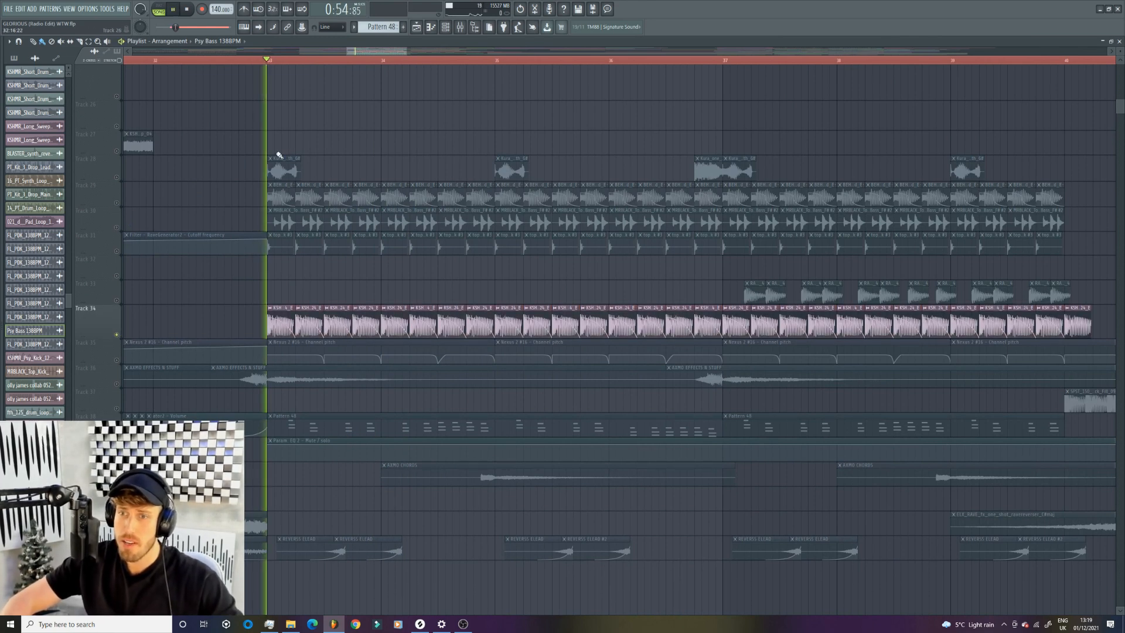
# - Stop playback and solo the psy bass on Track 19
pyautogui.scroll(6, 283, 301)
pyautogui.scroll(-5, 261, 307)
pyautogui.press('space')
pyautogui.click(117, 433)
pyautogui.scroll(-4, 346, 378)
pyautogui.scroll(5, 361, 363)
pyautogui.scroll(5, 362, 343)
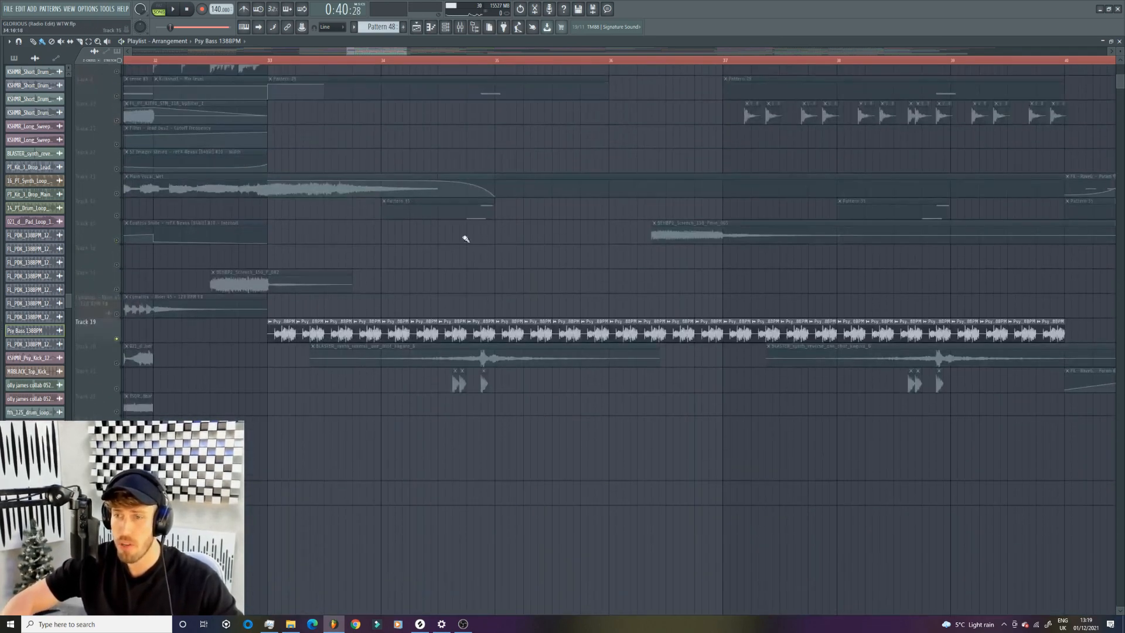
# - Solo Track 34 again and listen to it from the start of the drop at bar 33
pyautogui.scroll(-3, 402, 328)
pyautogui.scroll(-8, 404, 328)
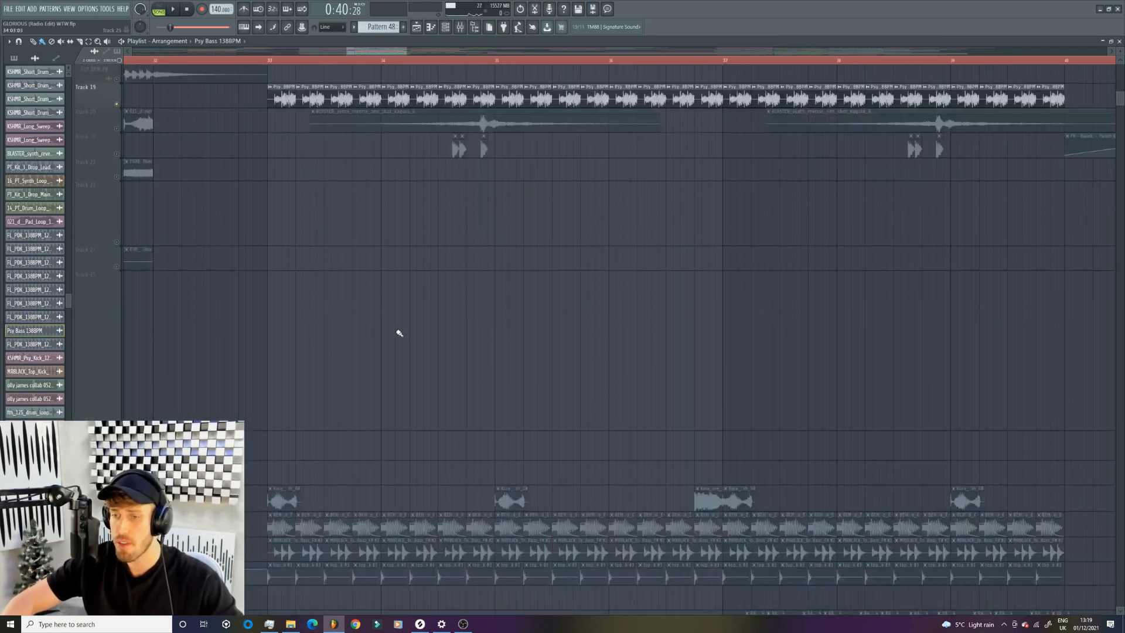
pyautogui.scroll(4, 205, 205)
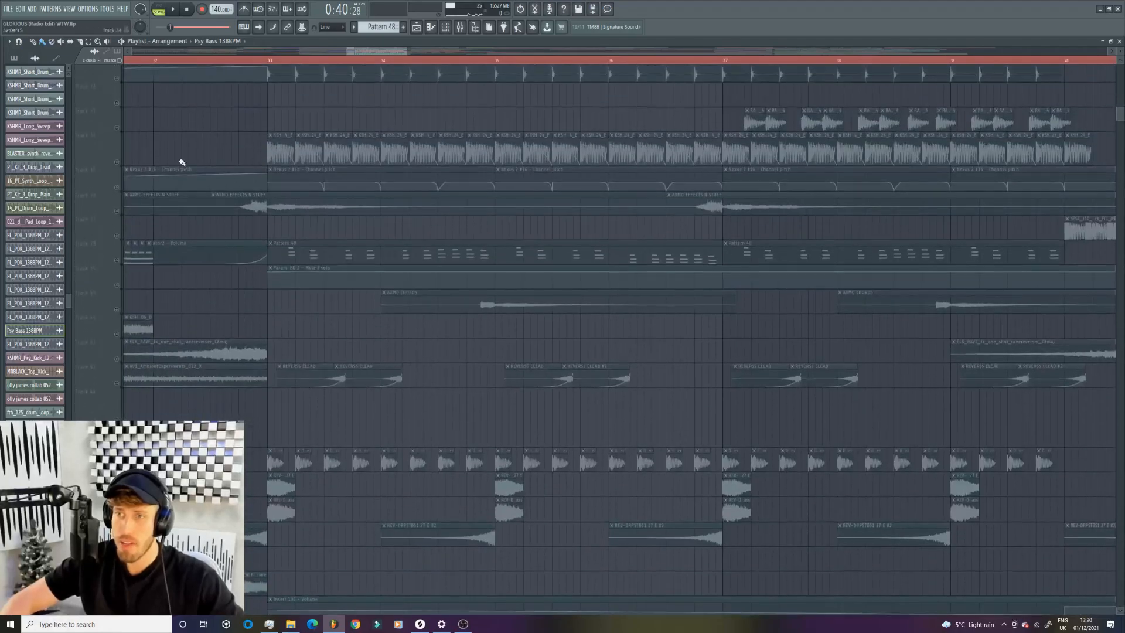
pyautogui.rightClick(118, 157)
pyautogui.rightClick(111, 159)
pyautogui.click(111, 158)
pyautogui.click(111, 158)
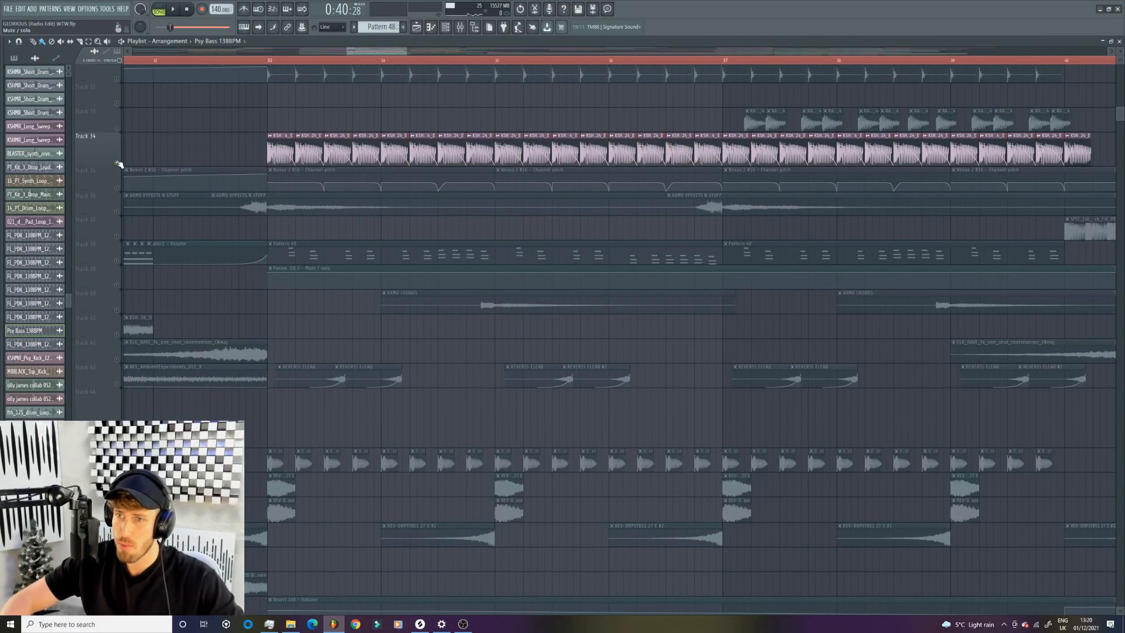
pyautogui.click(262, 58)
pyautogui.press('space')
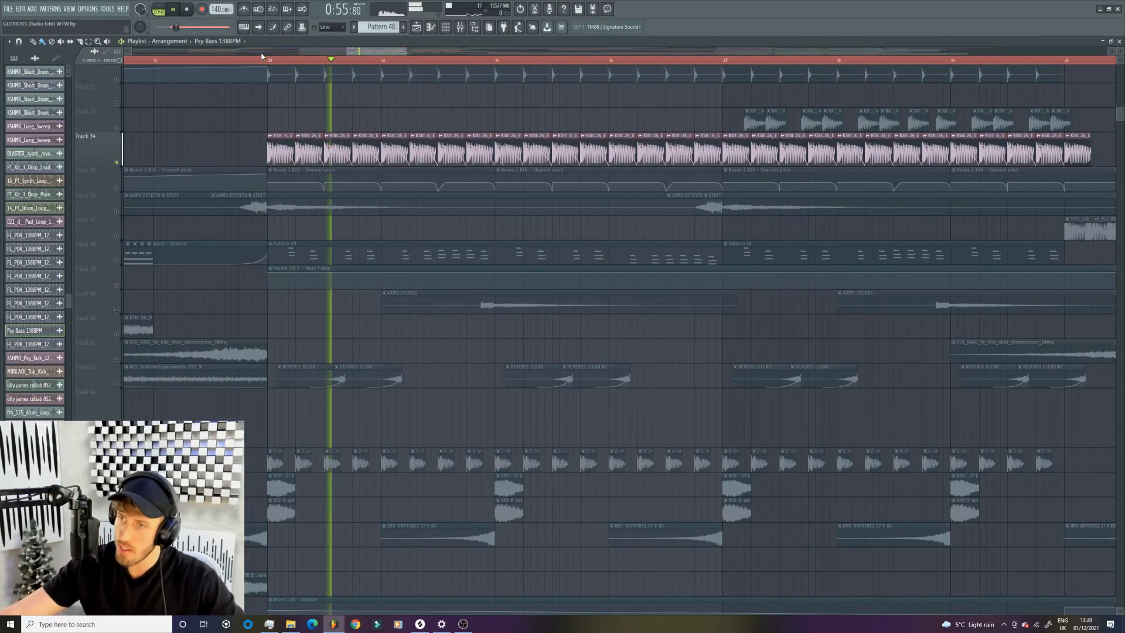
pyautogui.scroll(3, 372, 175)
pyautogui.scroll(5, 371, 285)
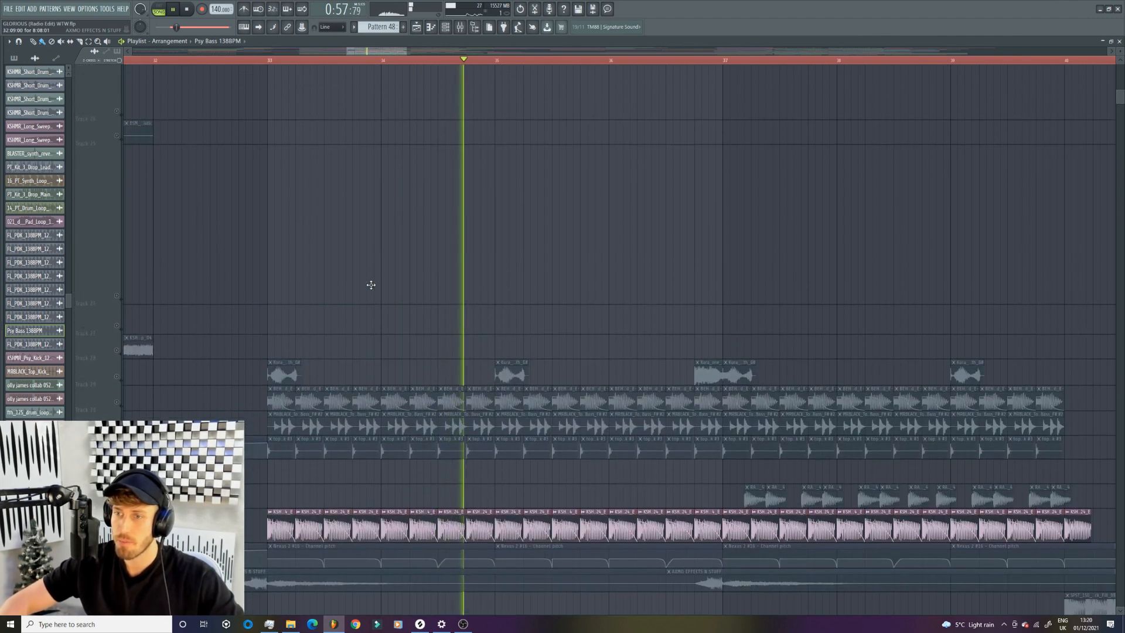
pyautogui.scroll(-3, 369, 283)
pyautogui.press('space')
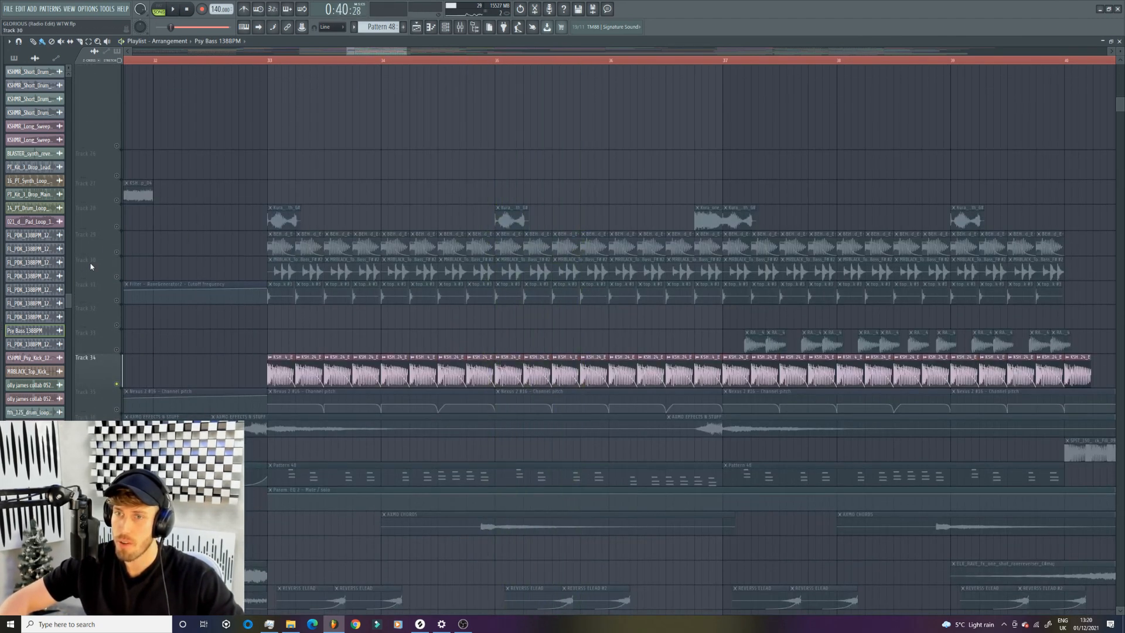
# - Solo Track 29 to hear it, then enable Track 34 alongside it and play both from bar 33
pyautogui.click(110, 247)
pyautogui.press('space')
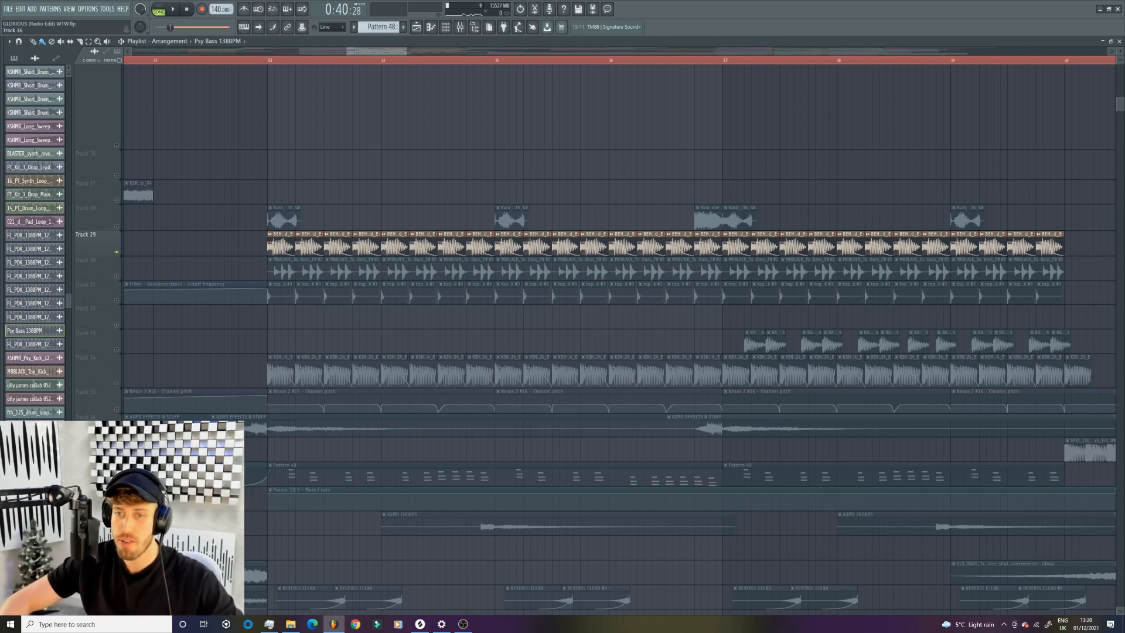
pyautogui.click(118, 384)
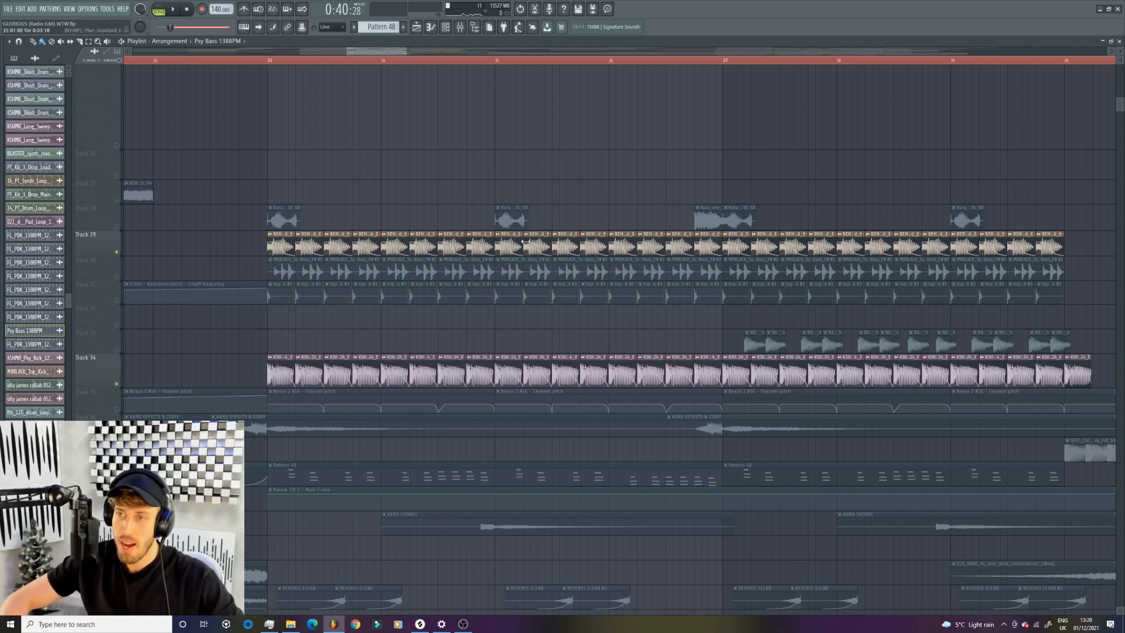
pyautogui.click(266, 62)
pyautogui.press('space')
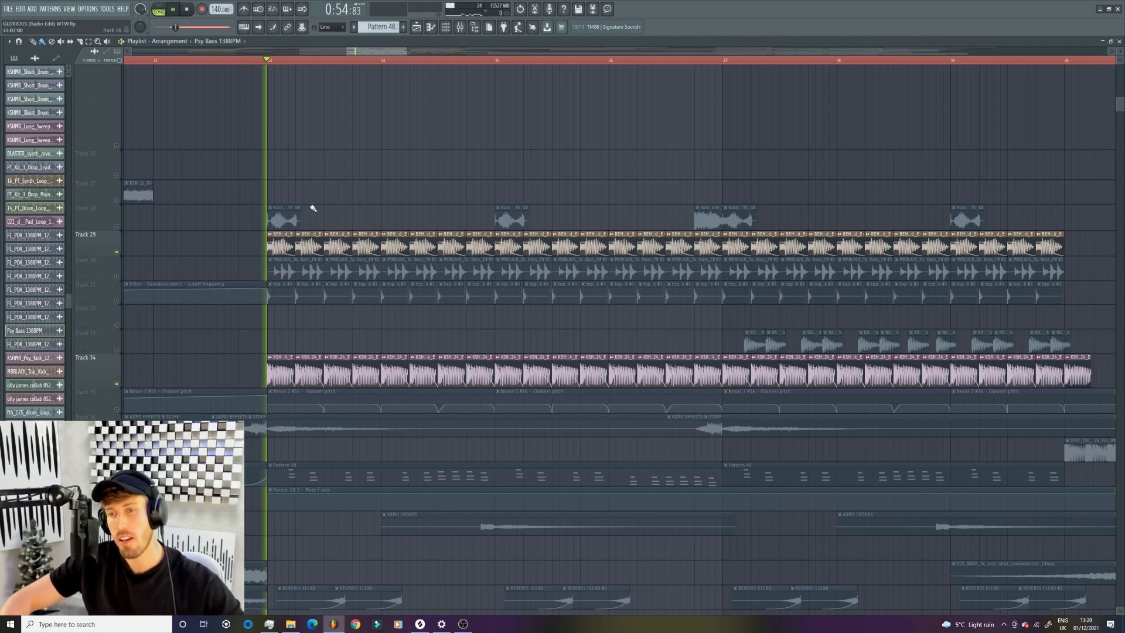
# - Enable the psy bass on Track 19 together with Tracks 29 and 34 and play the combination from bar 33
pyautogui.scroll(3, 312, 208)
pyautogui.scroll(5, 296, 243)
pyautogui.click(116, 340)
pyautogui.press('space')
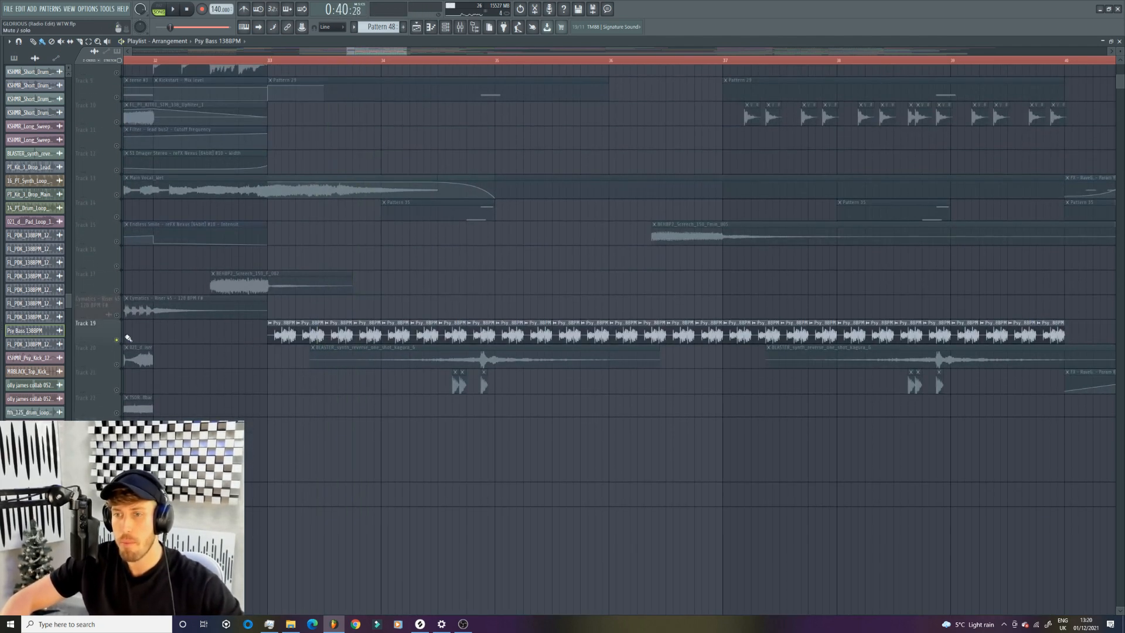
pyautogui.click(269, 61)
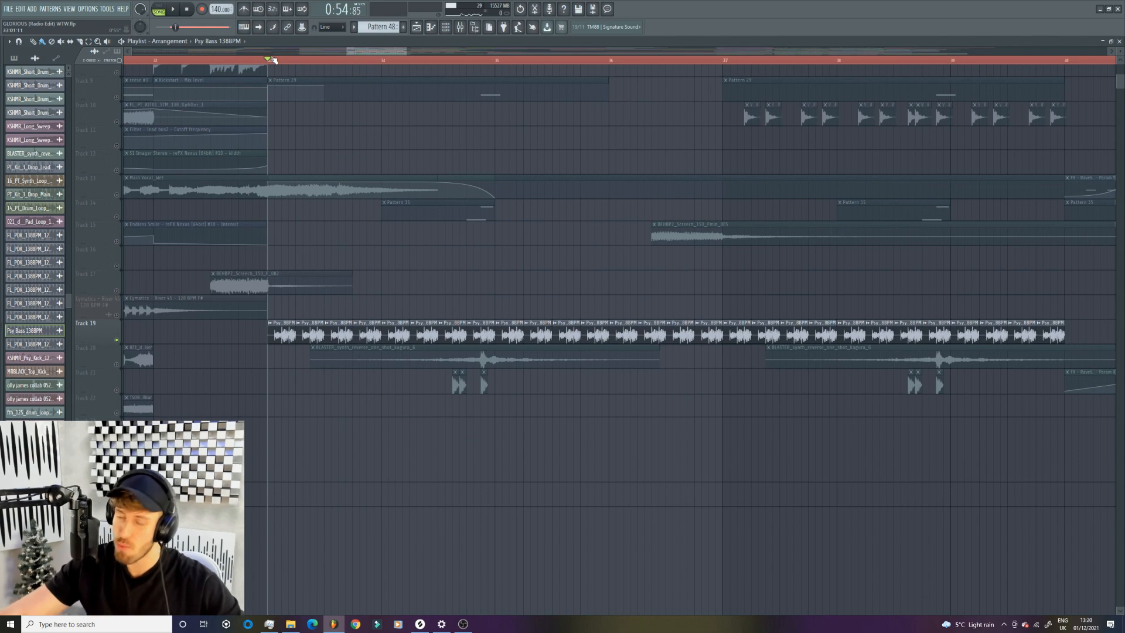
pyautogui.press('space')
pyautogui.scroll(-6, 373, 446)
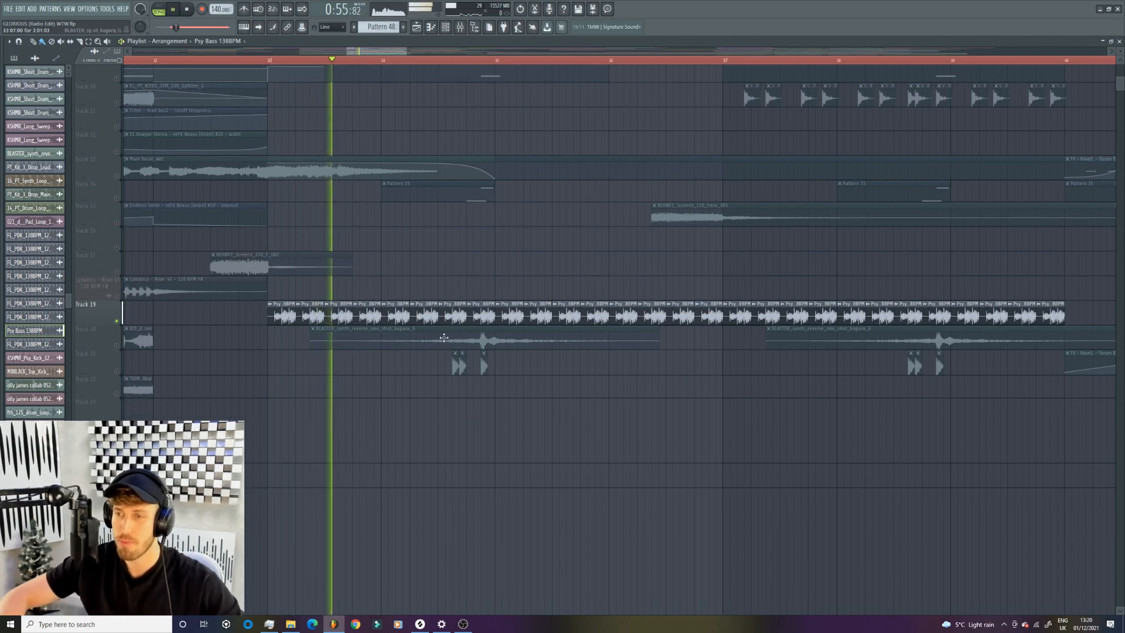
pyautogui.scroll(-7, 256, 359)
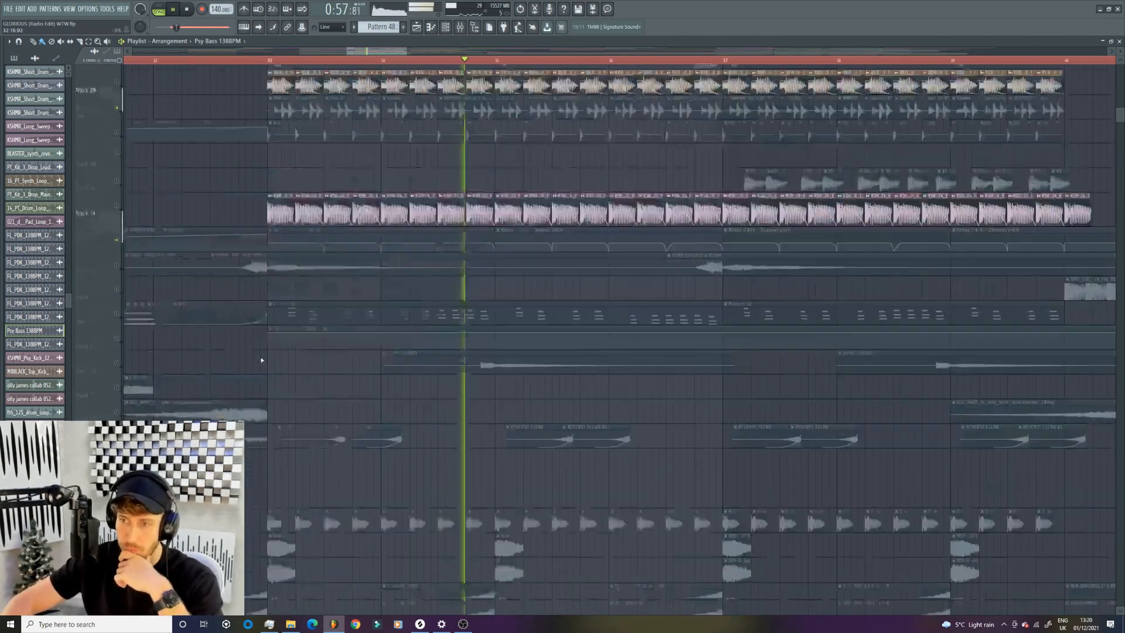
# - Solo the kick on Track 45 and play it from bar 33
pyautogui.press('space')
pyautogui.click(266, 60)
pyautogui.press('space')
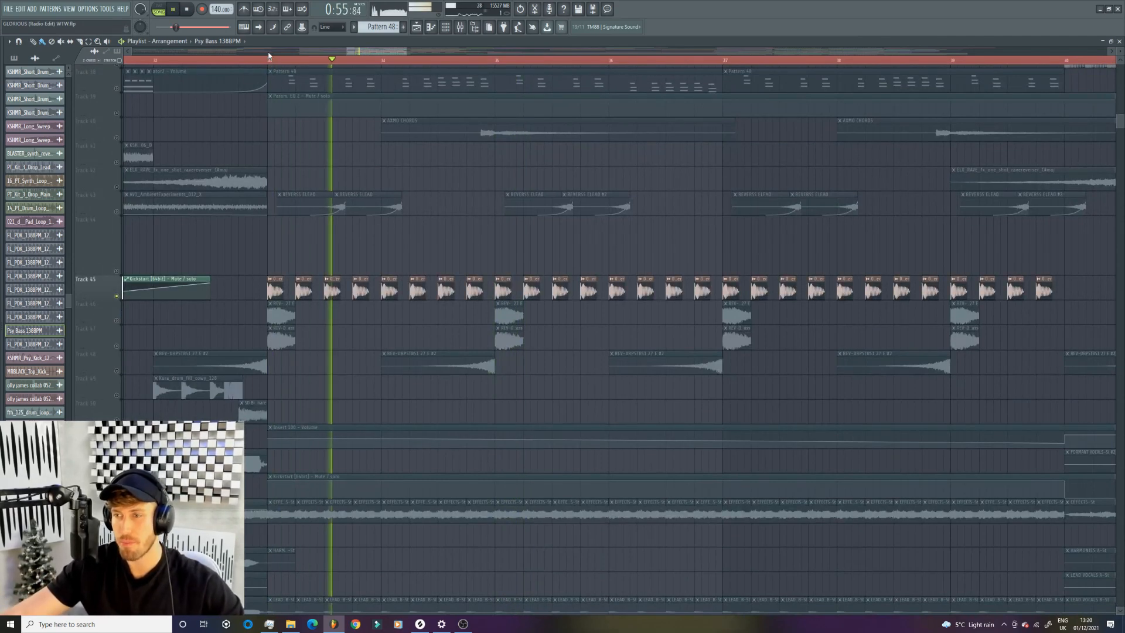
# - Open the kick sample's channel settings and the first Fruity parametric EQ 2 on its mixer track to examine them
pyautogui.doubleClick(375, 280)
pyautogui.press('space')
pyautogui.click(461, 28)
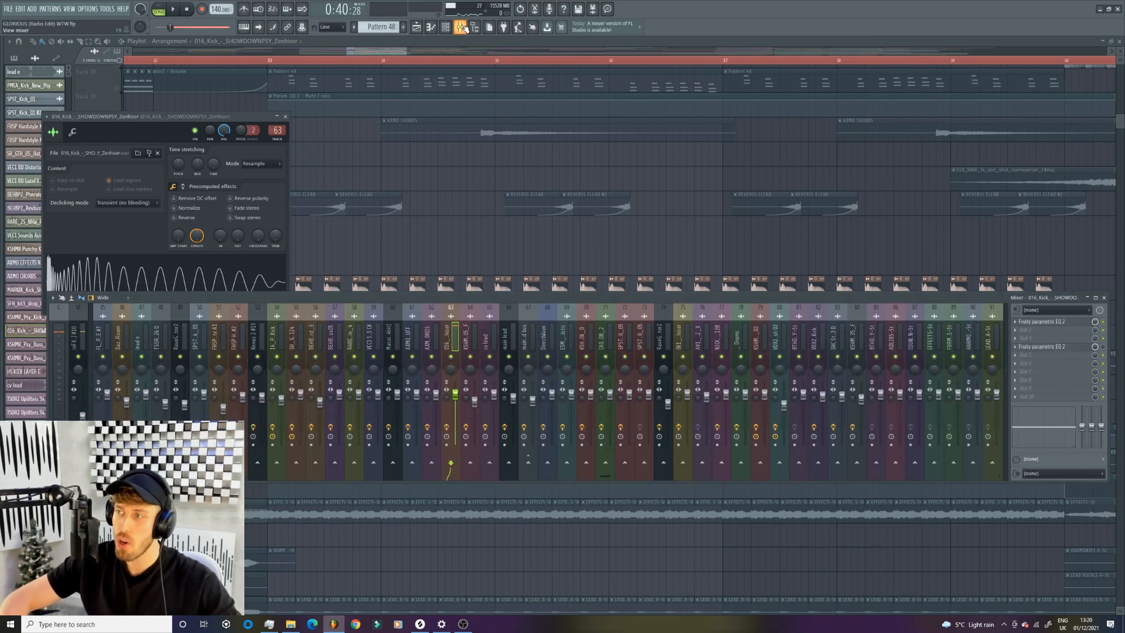
pyautogui.click(1059, 323)
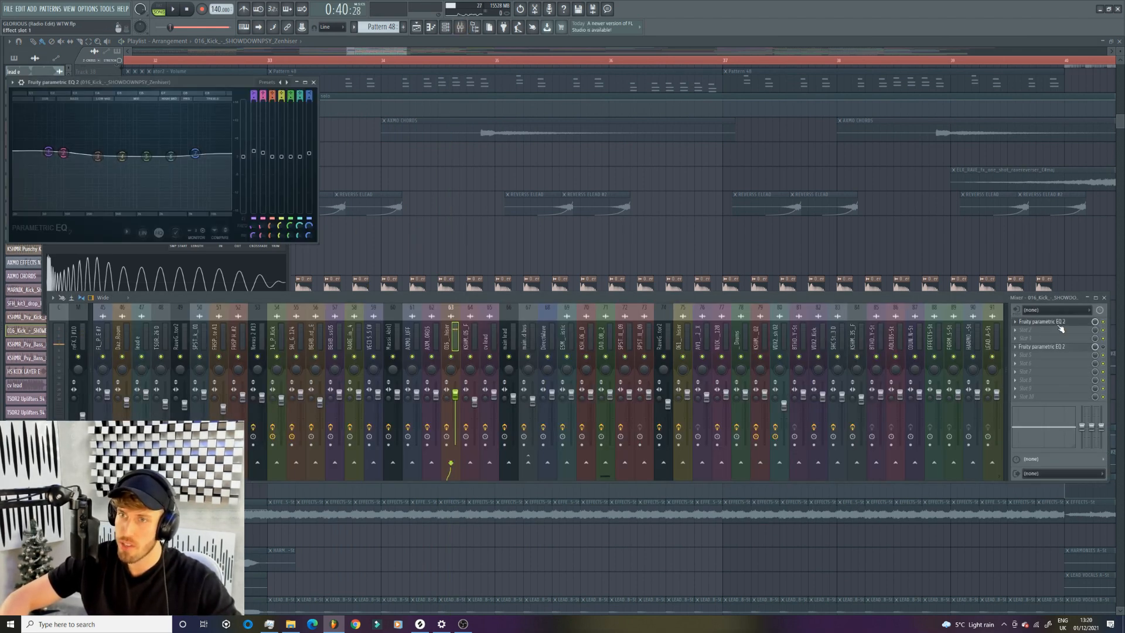
pyautogui.click(1058, 323)
pyautogui.press('F12')
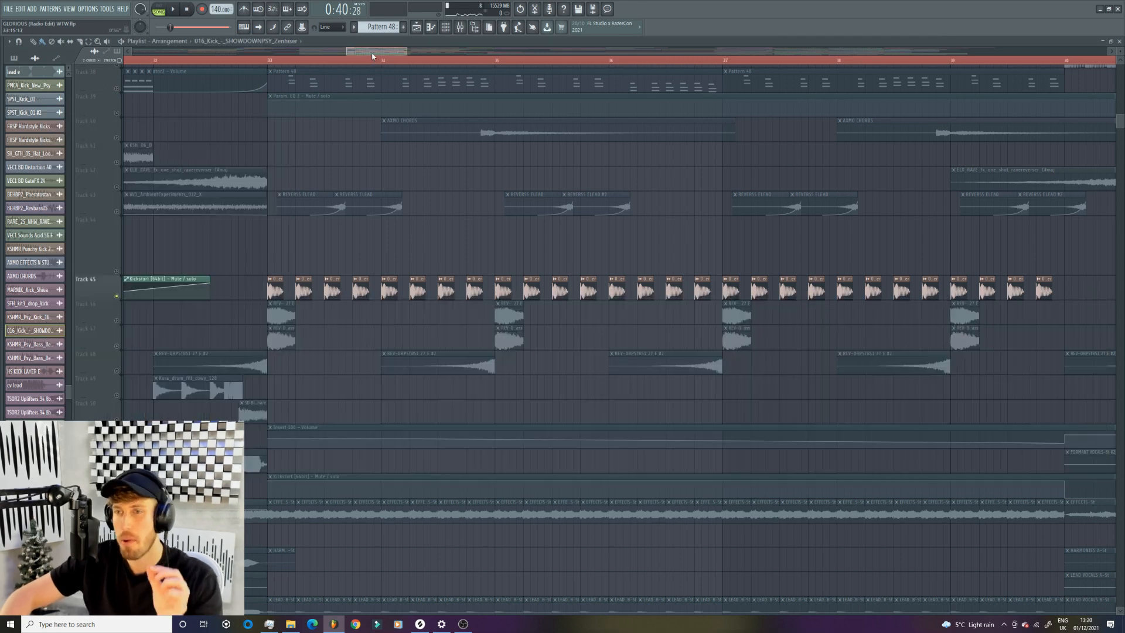
# - Enable Tracks 34, 29 and 19 alongside the Track 45 kick and play them together from just before bar 33
pyautogui.scroll(-5, 289, 256)
pyautogui.scroll(4, 291, 236)
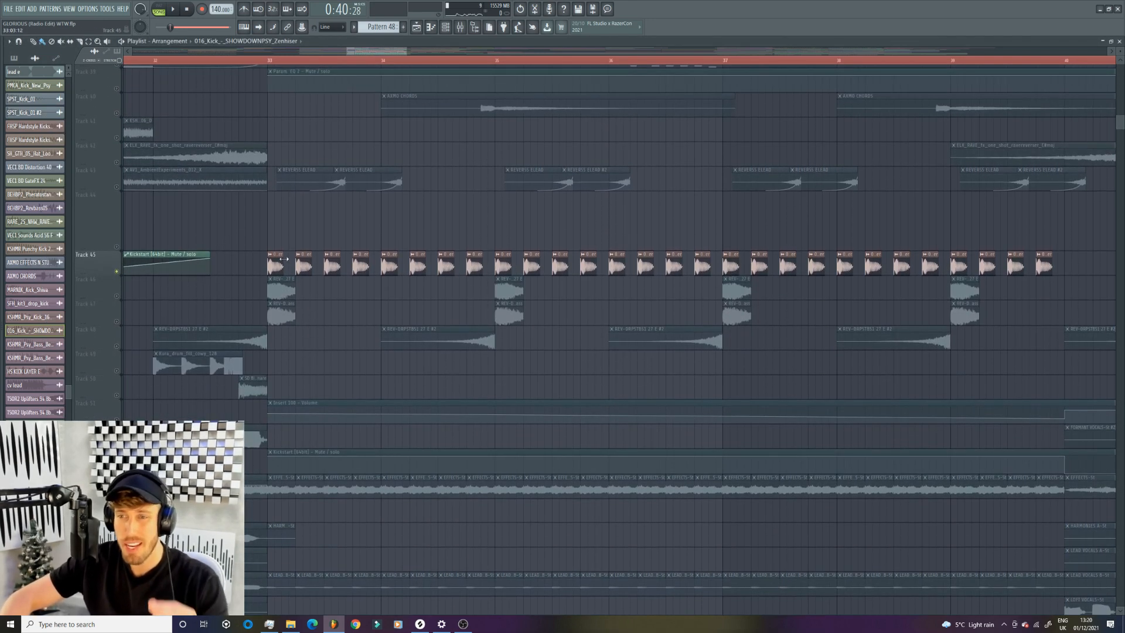
pyautogui.scroll(11, 291, 236)
pyautogui.click(121, 308)
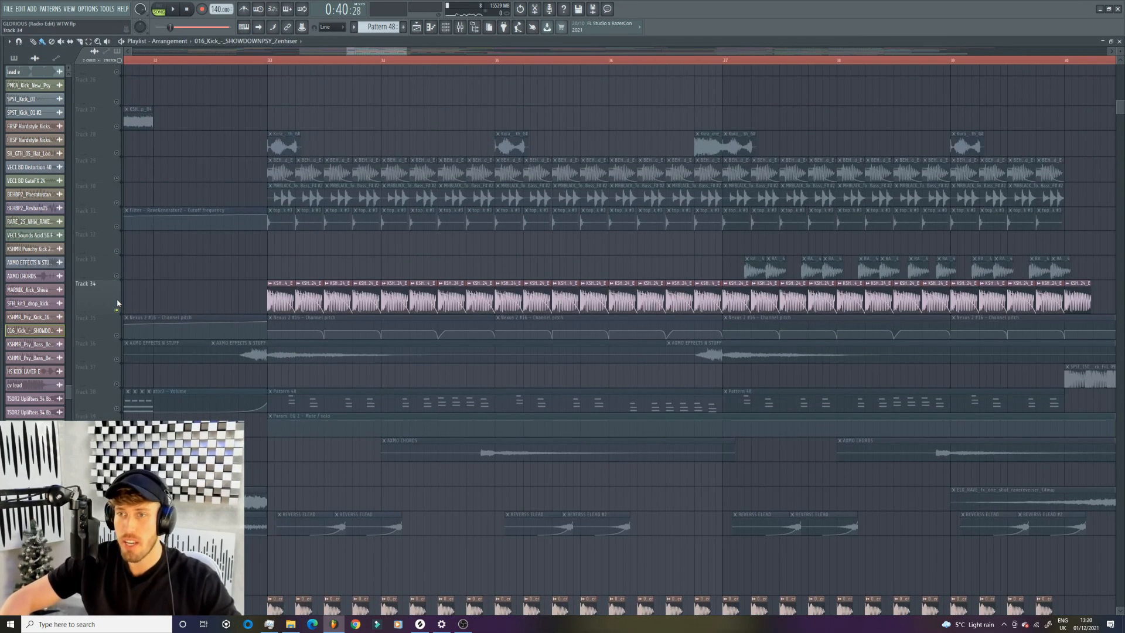
pyautogui.scroll(5, 120, 182)
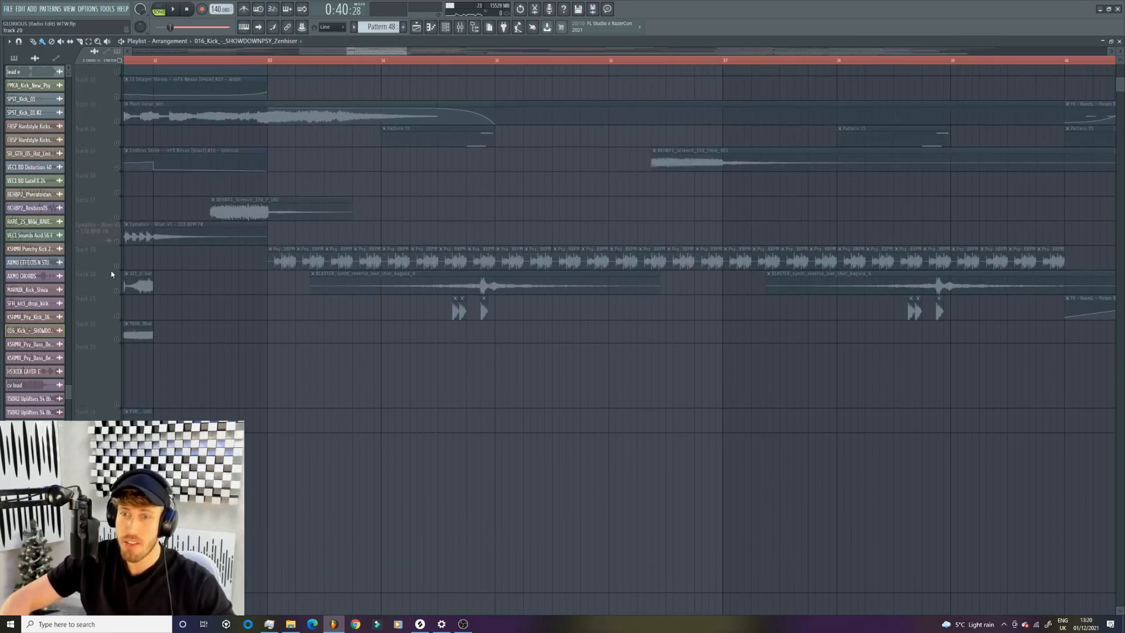
pyautogui.click(260, 61)
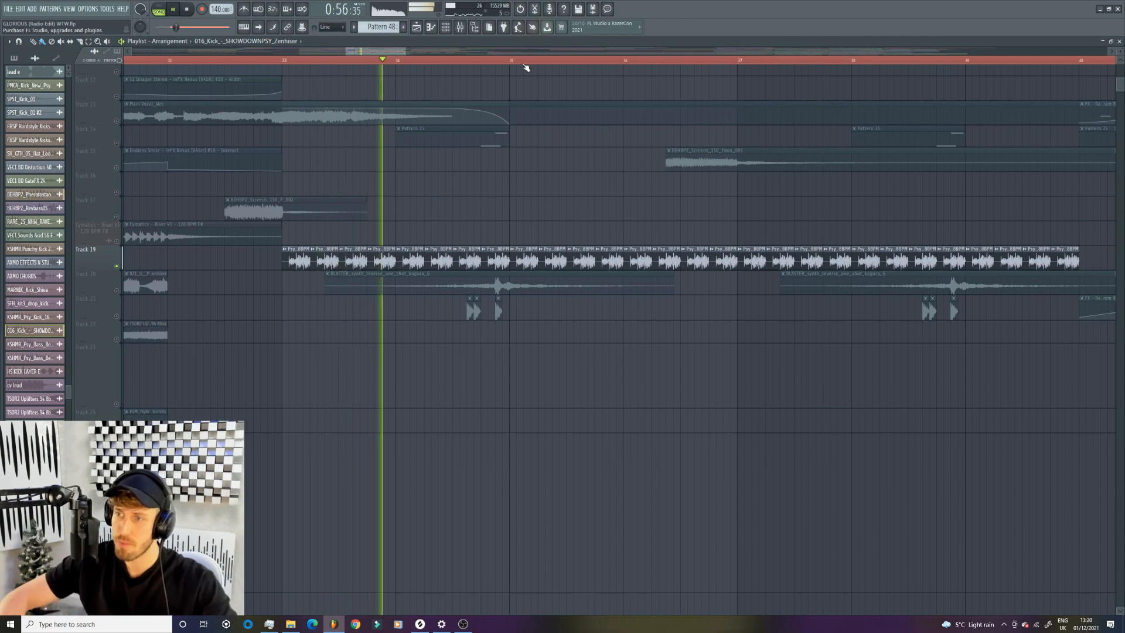
pyautogui.scroll(-2, 438, 358)
pyautogui.scroll(-8, 438, 358)
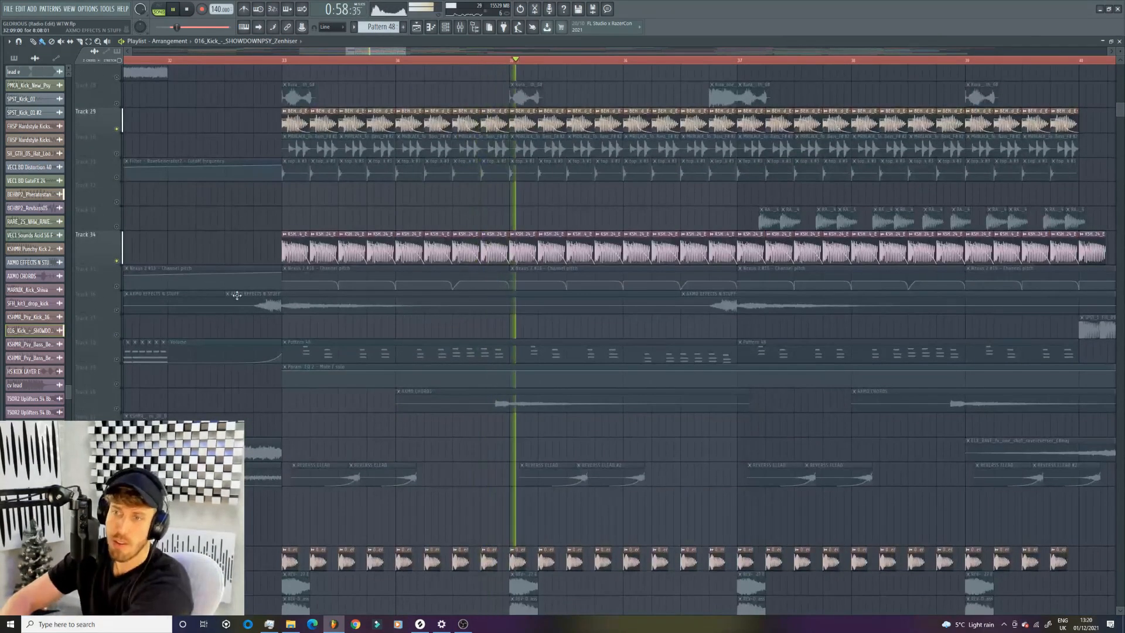
pyautogui.scroll(-8, 245, 304)
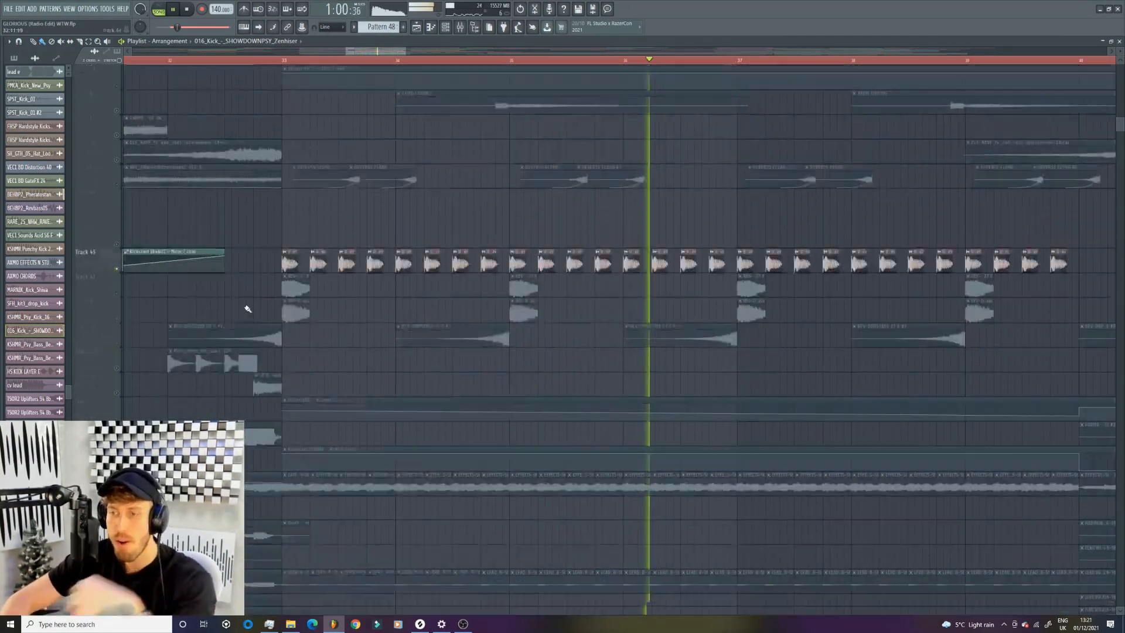
pyautogui.scroll(10, 252, 317)
pyautogui.press('space')
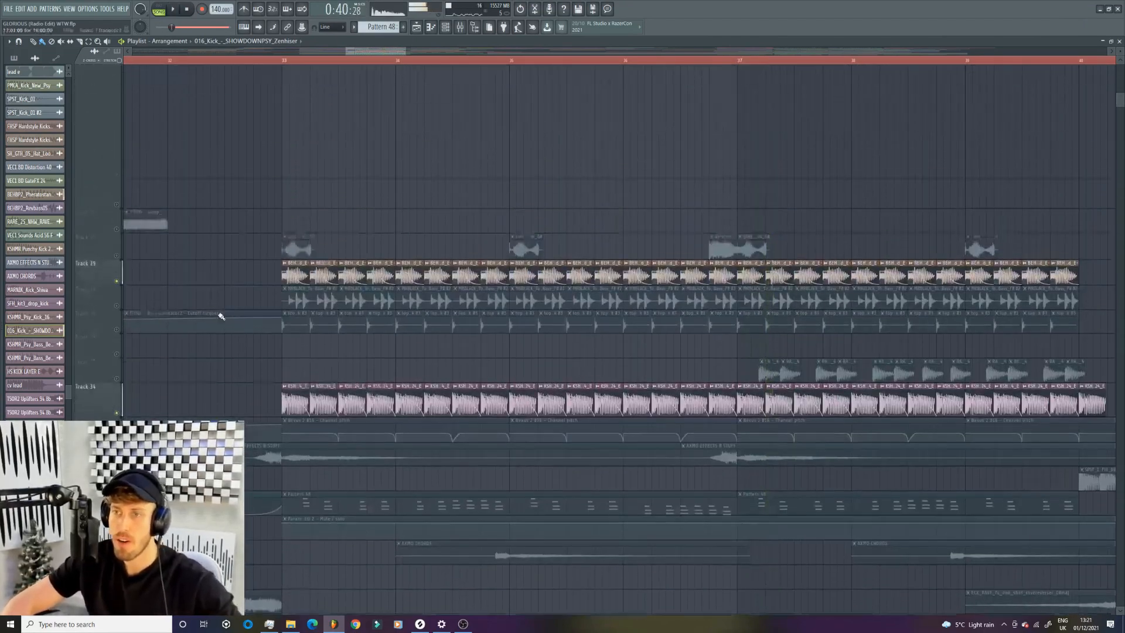
# - Add Track 30 and the top clickkk #3 layer on Track 31 to the enabled tracks, playing the drop after each
pyautogui.click(116, 425)
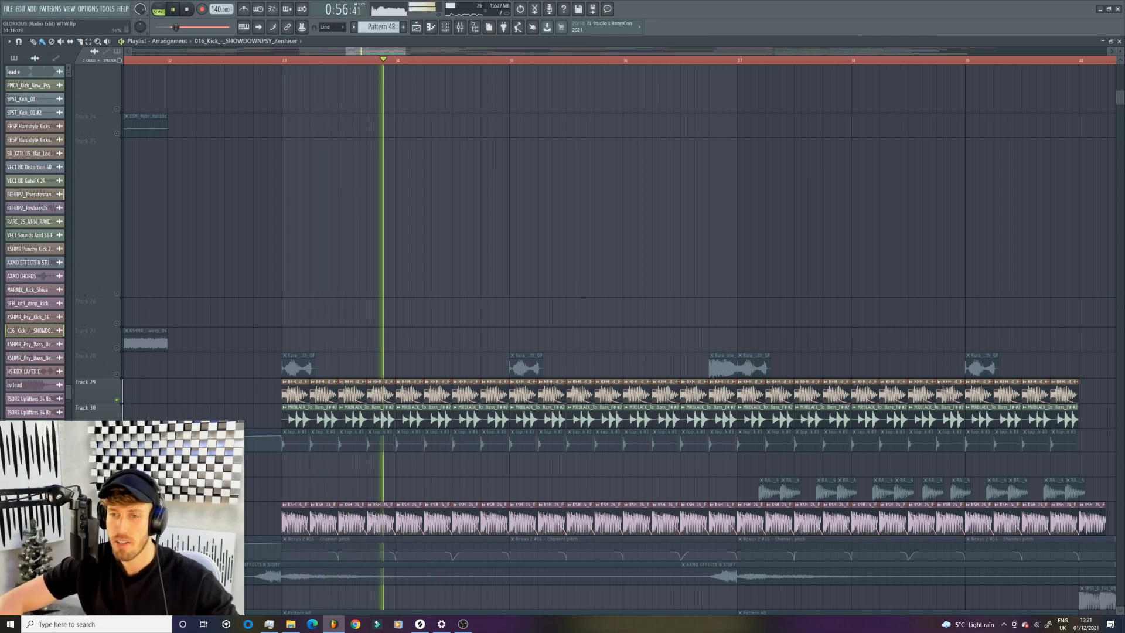
pyautogui.press('space')
pyautogui.doubleClick(346, 446)
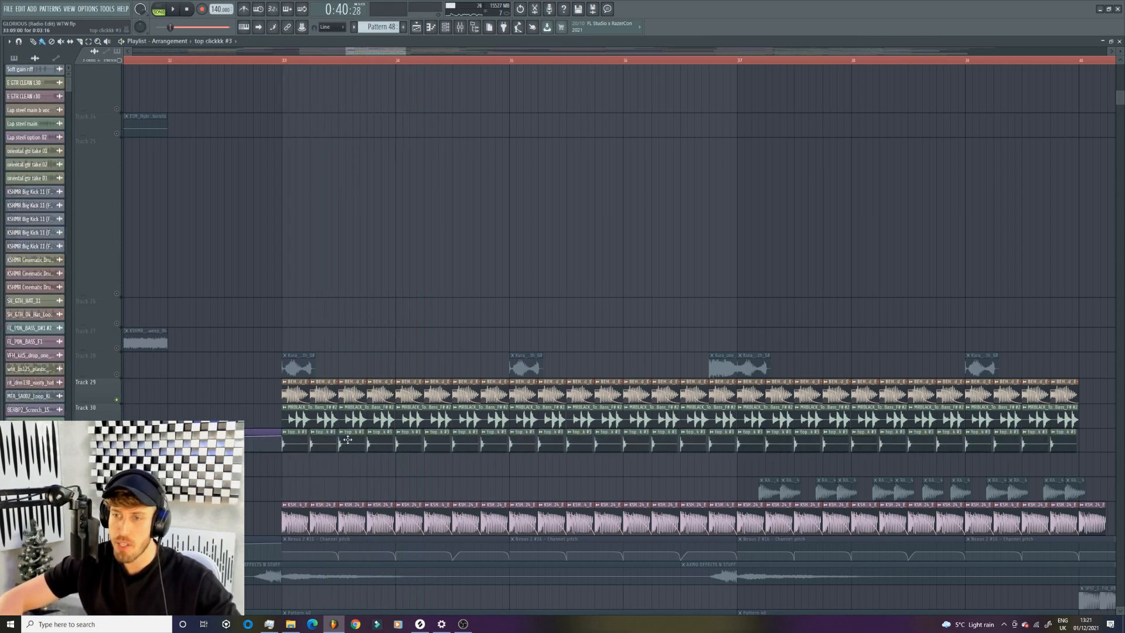
pyautogui.click(274, 105)
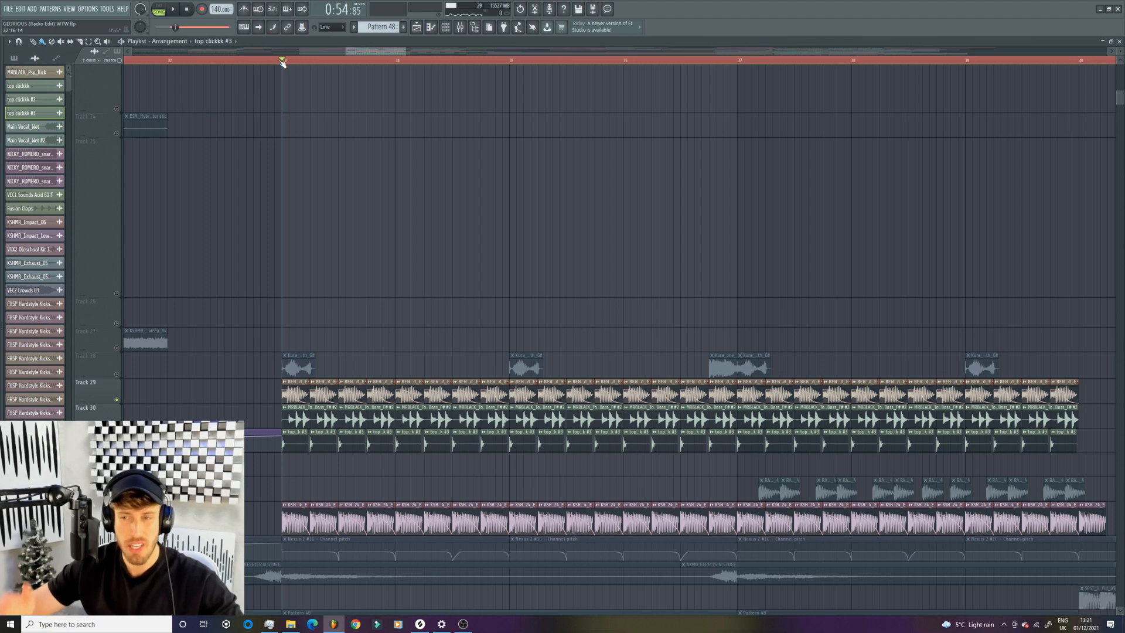
pyautogui.press('space')
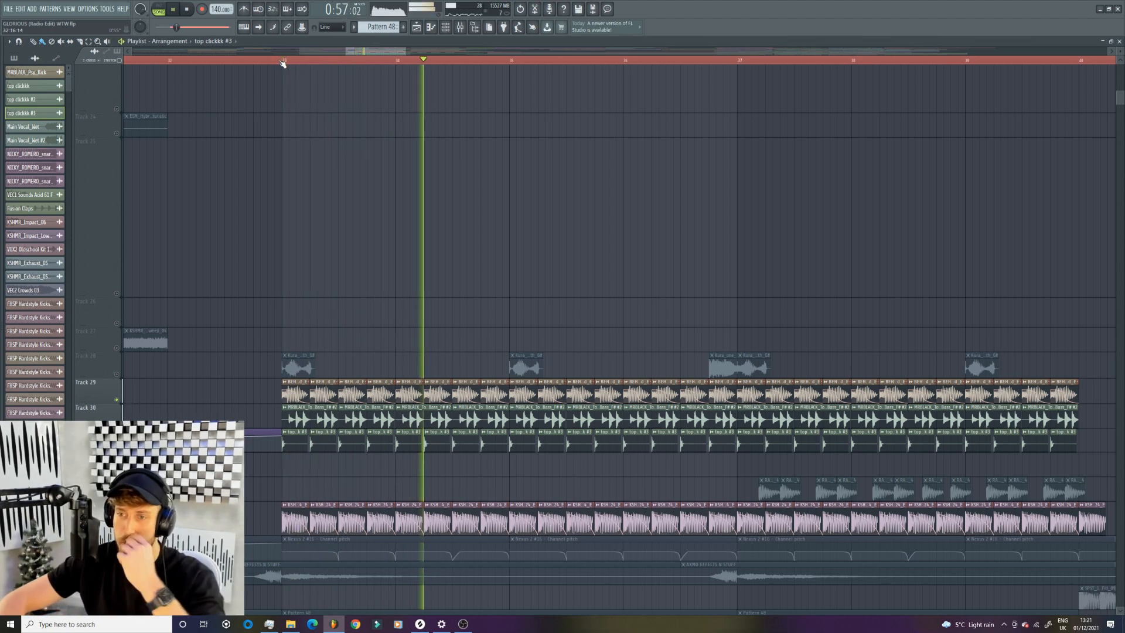
pyautogui.scroll(-3, 363, 243)
pyautogui.scroll(2, 234, 293)
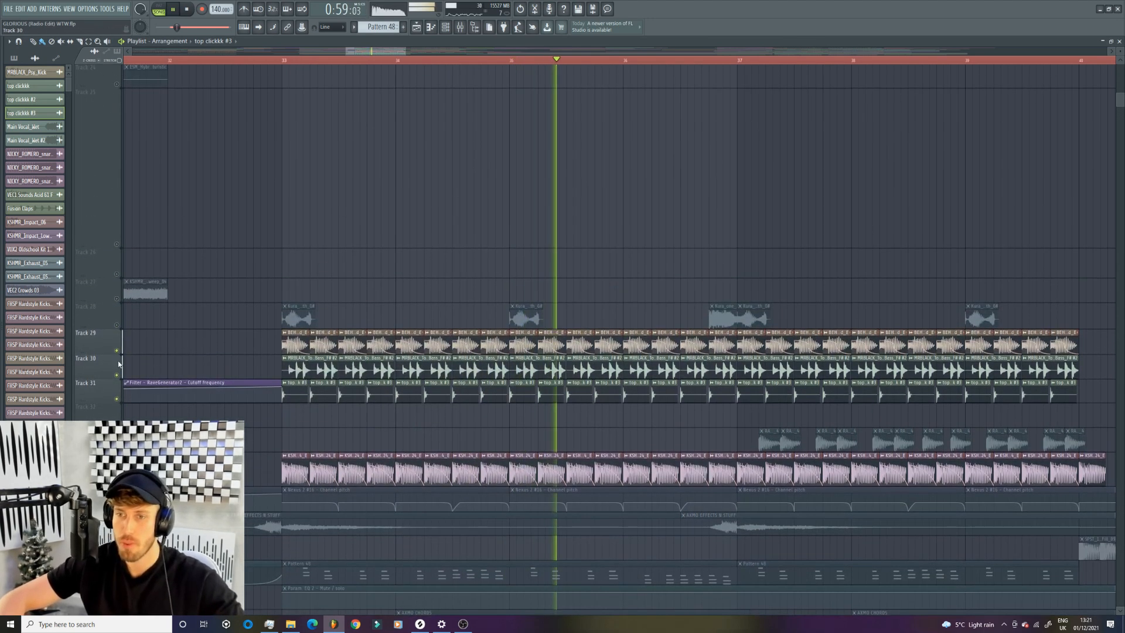
pyautogui.press('space')
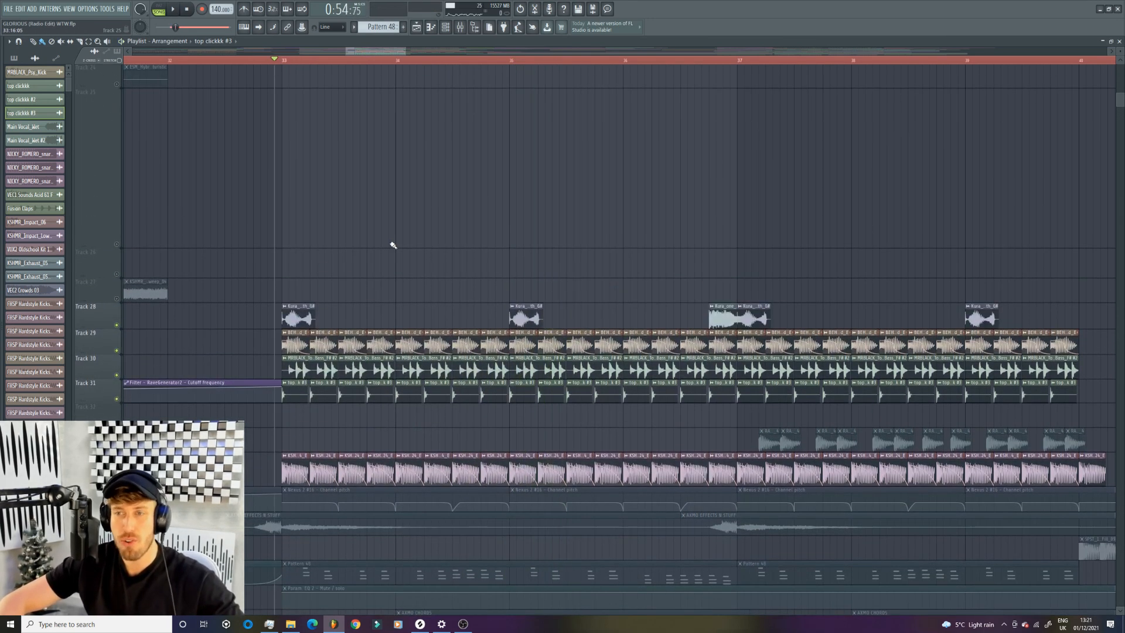
# - Add Tracks 46 and 47 to the enabled tracks, playing the drop from just before bar 33 after each
pyautogui.scroll(-10, 392, 245)
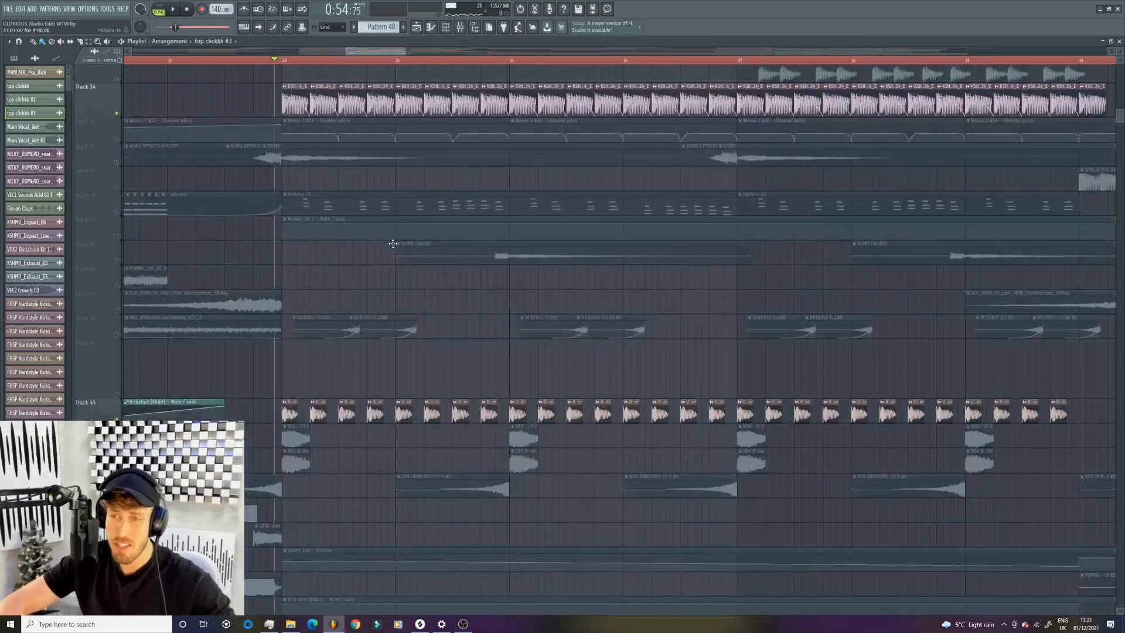
pyautogui.press('space')
pyautogui.press('space')
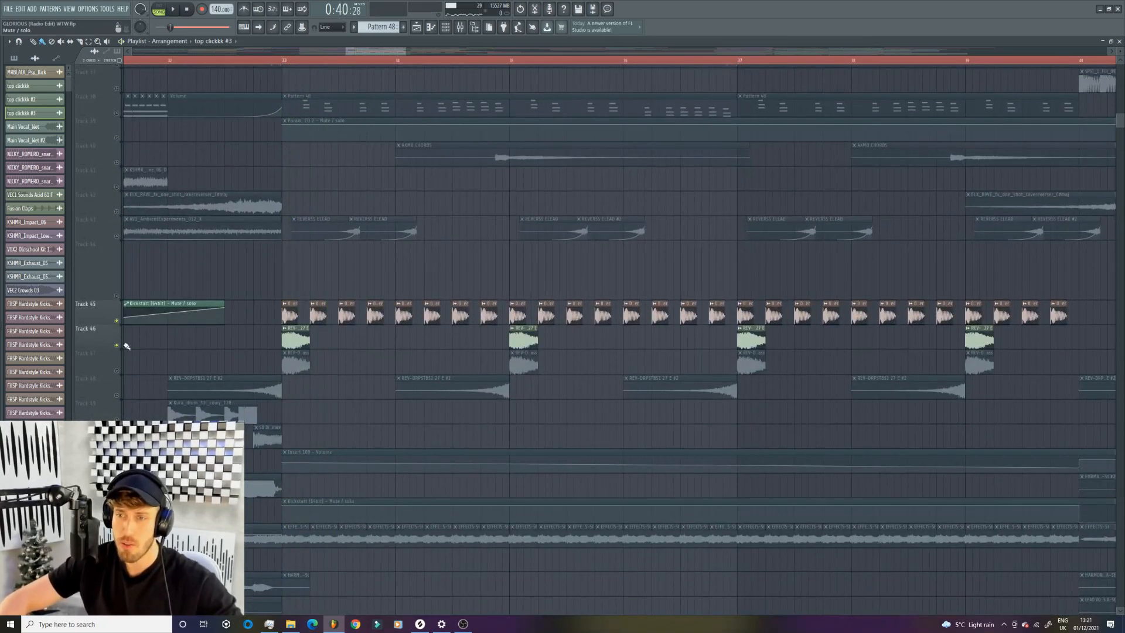
pyautogui.press('space')
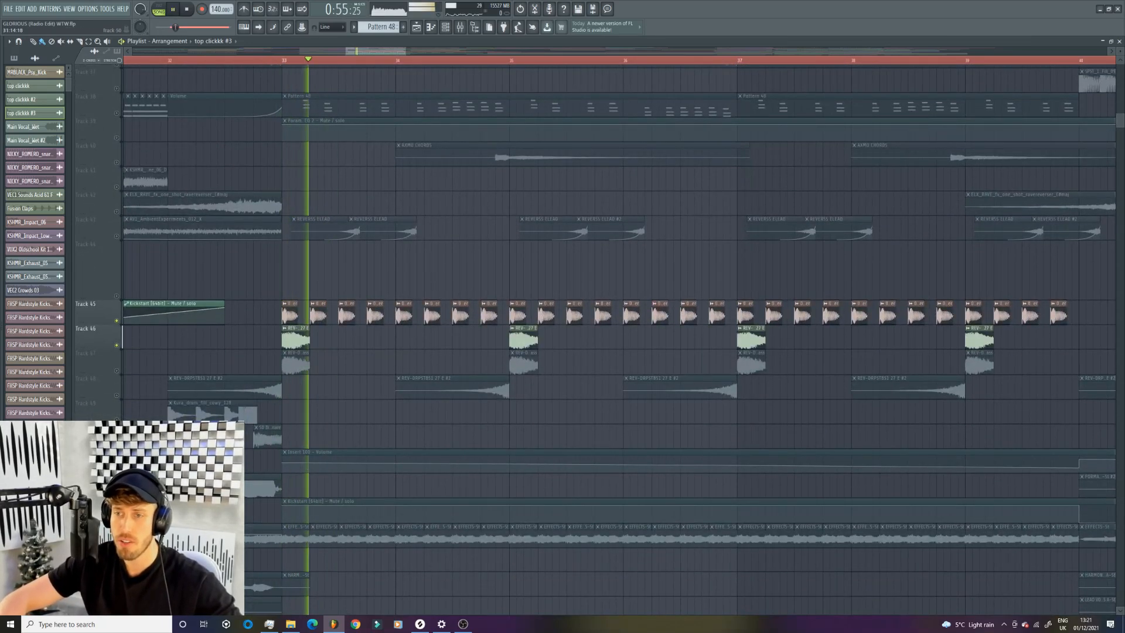
pyautogui.click(117, 372)
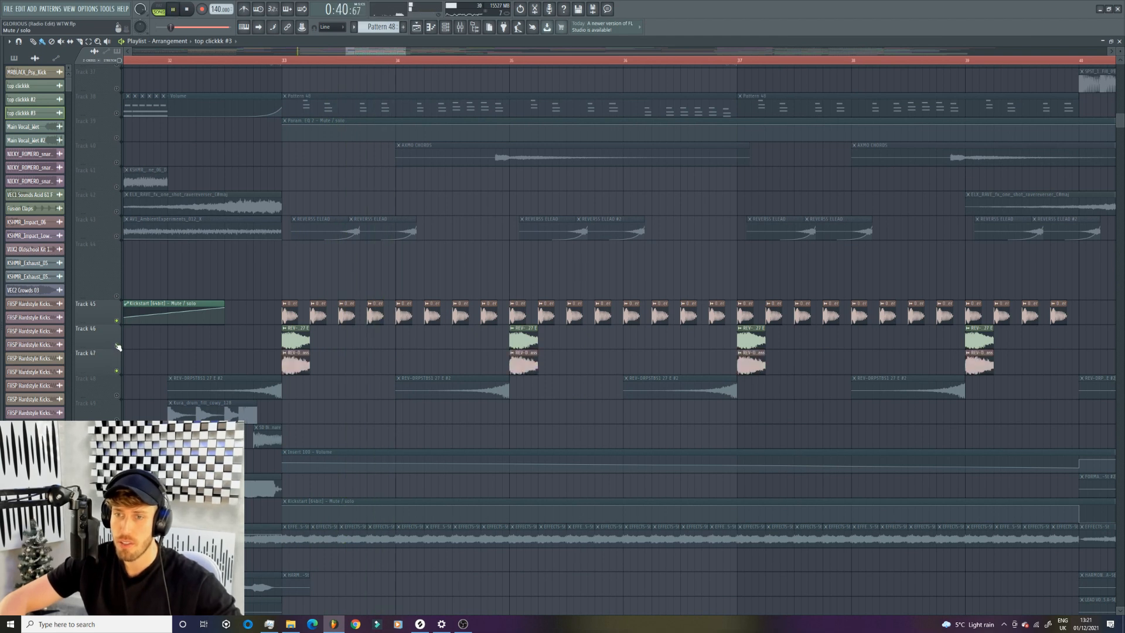
pyautogui.press('space')
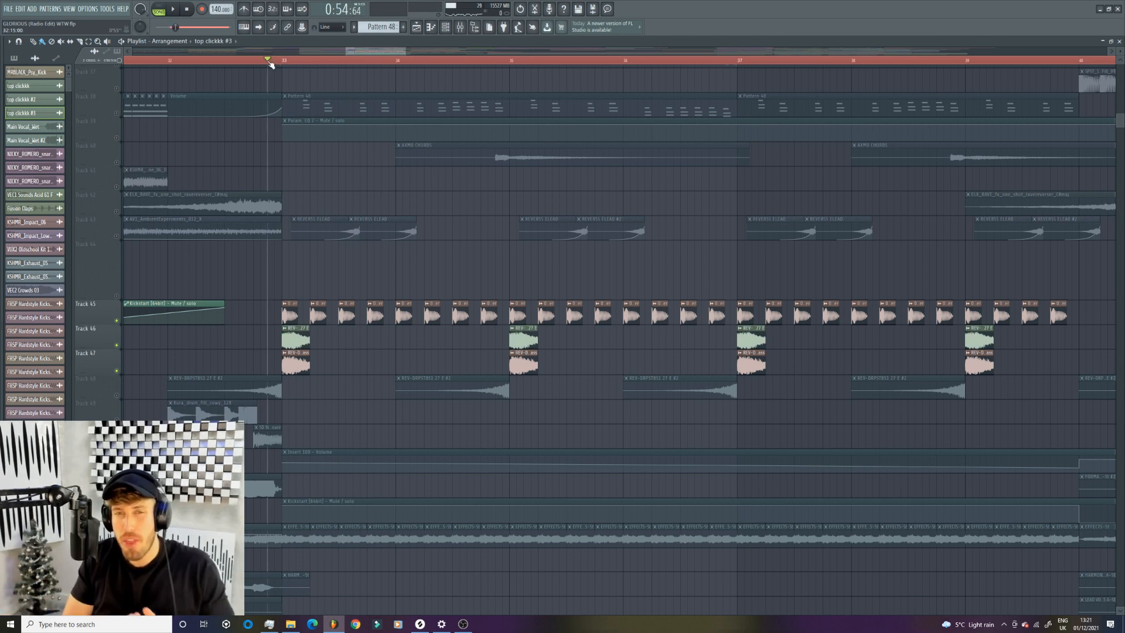
pyautogui.press('space')
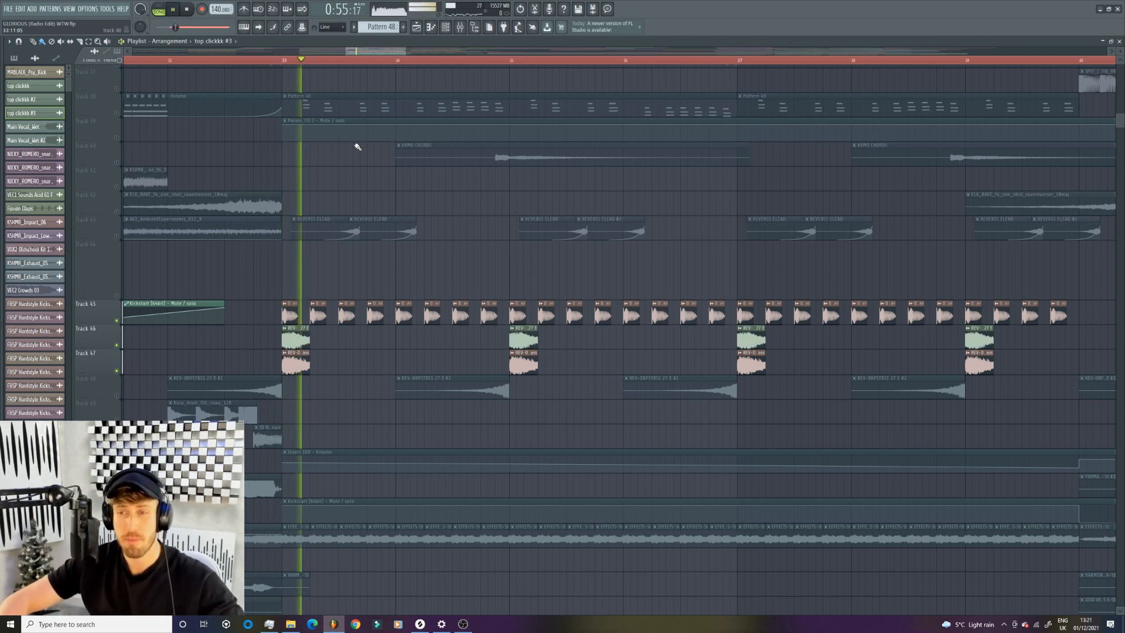
pyautogui.scroll(-5, 424, 221)
pyautogui.scroll(5, 432, 221)
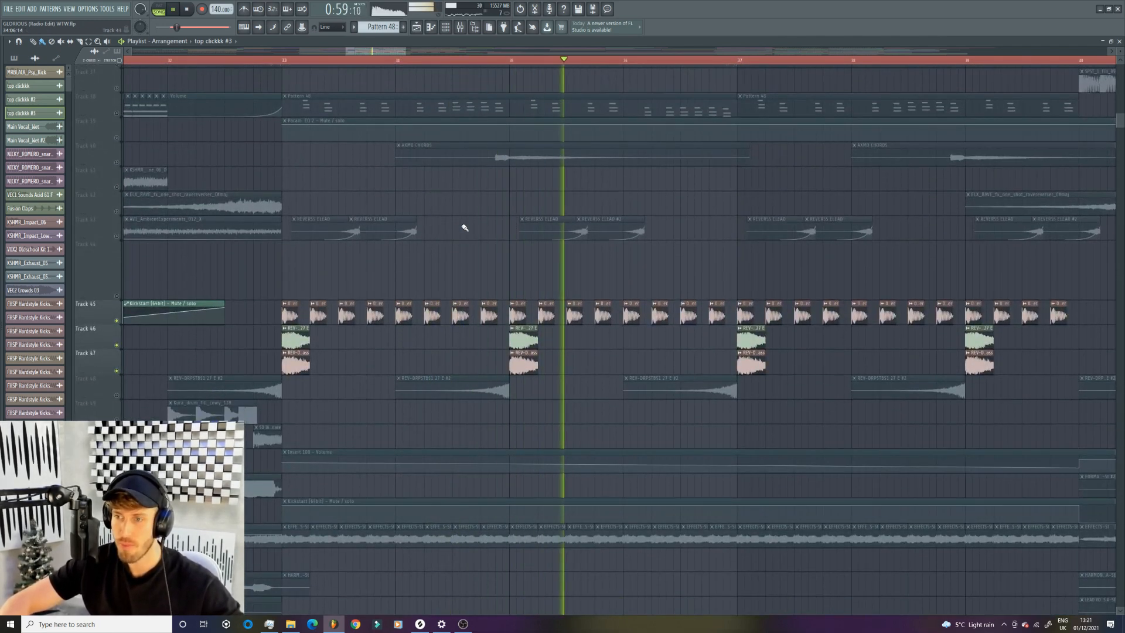
pyautogui.press('space')
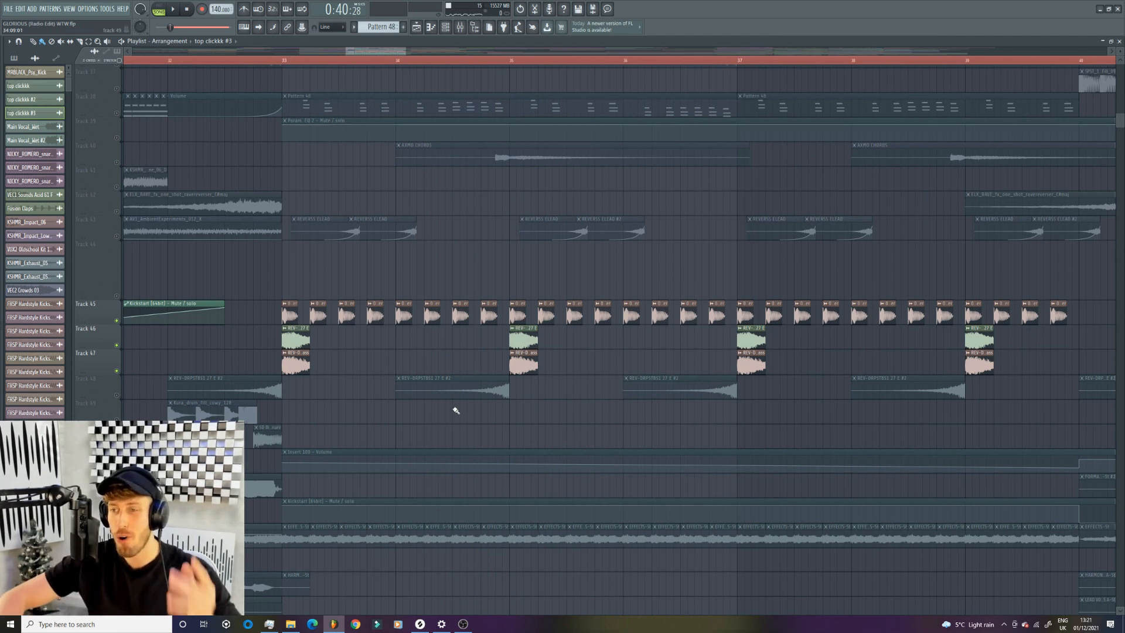
# - Solo the short hits on Track 21, add Pattern 35 on Track 14, and play them within bar 34
pyautogui.scroll(-4, 452, 413)
pyautogui.scroll(-3, 406, 362)
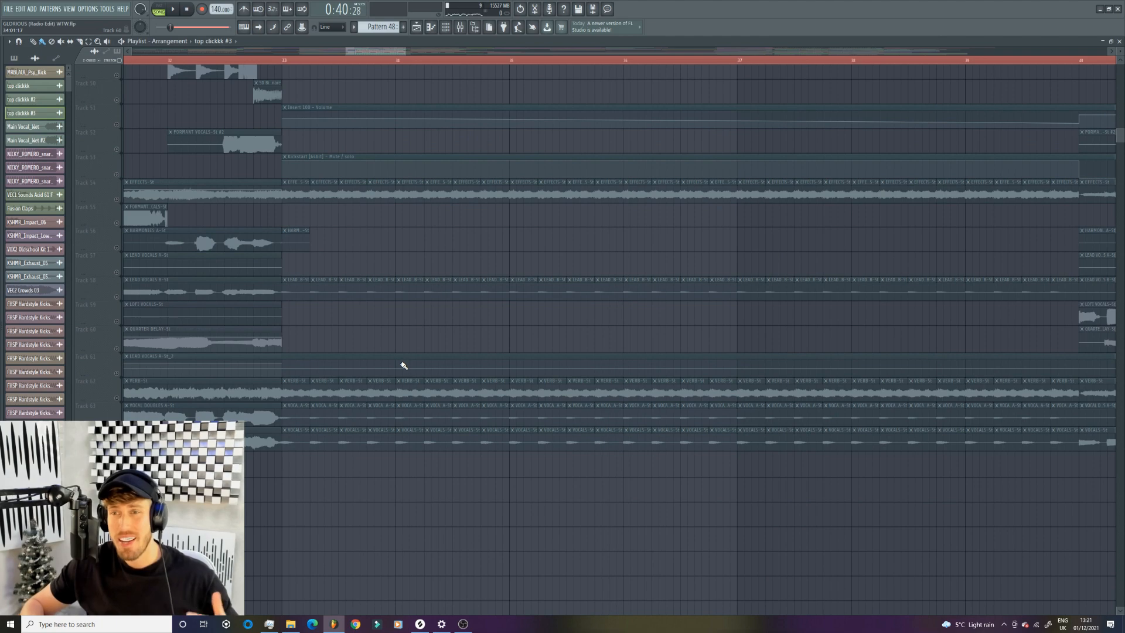
pyautogui.scroll(15, 683, 369)
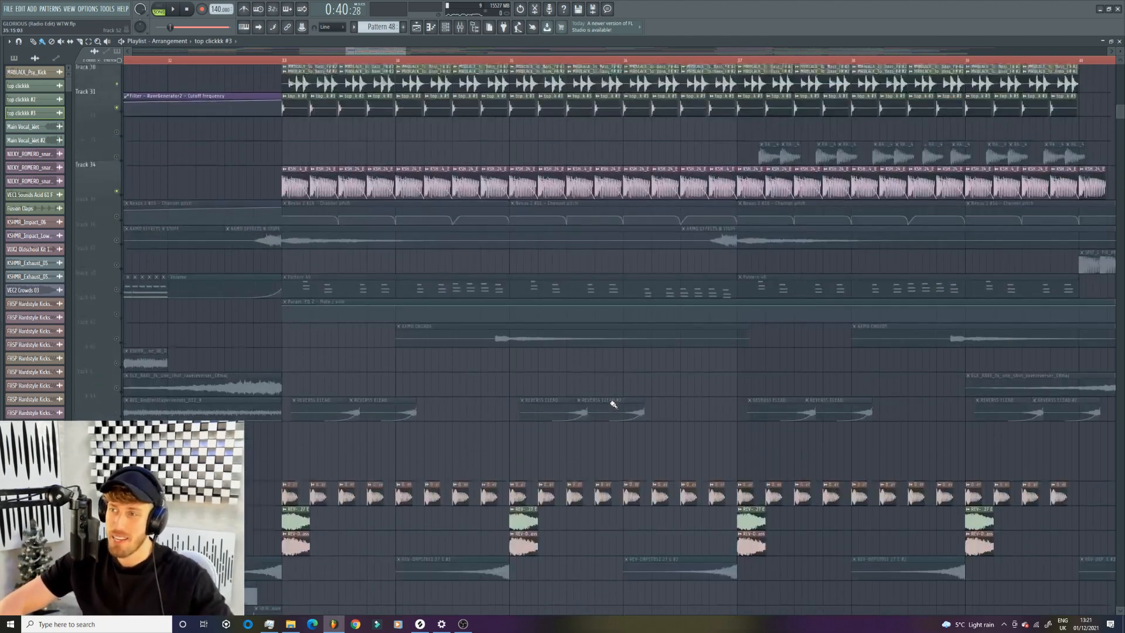
pyautogui.scroll(7, 613, 404)
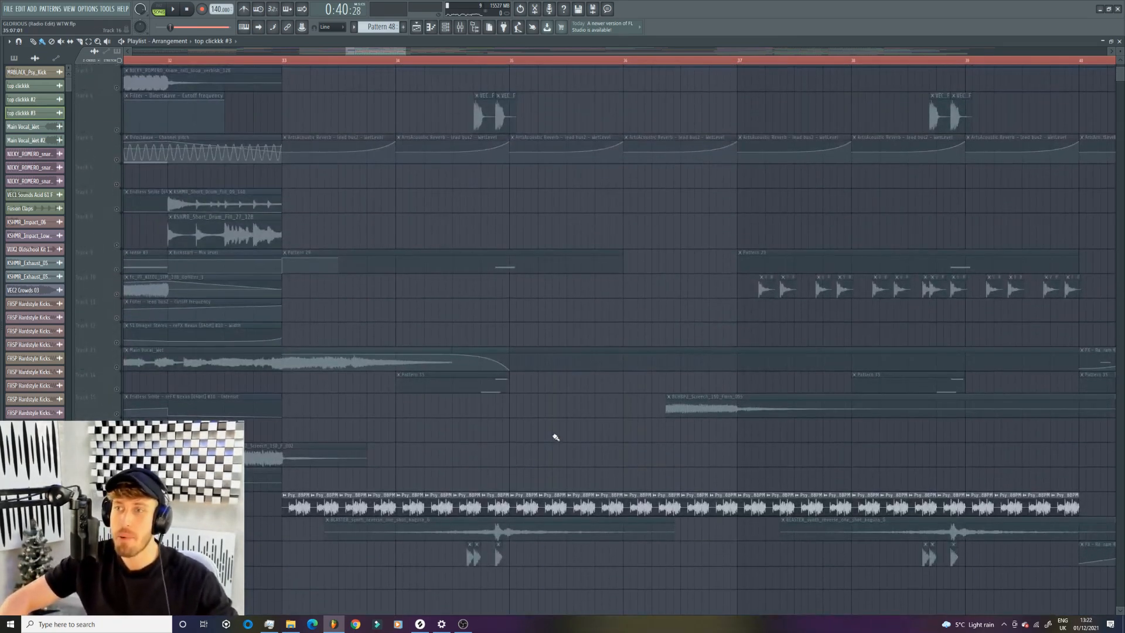
pyautogui.scroll(-3, 108, 178)
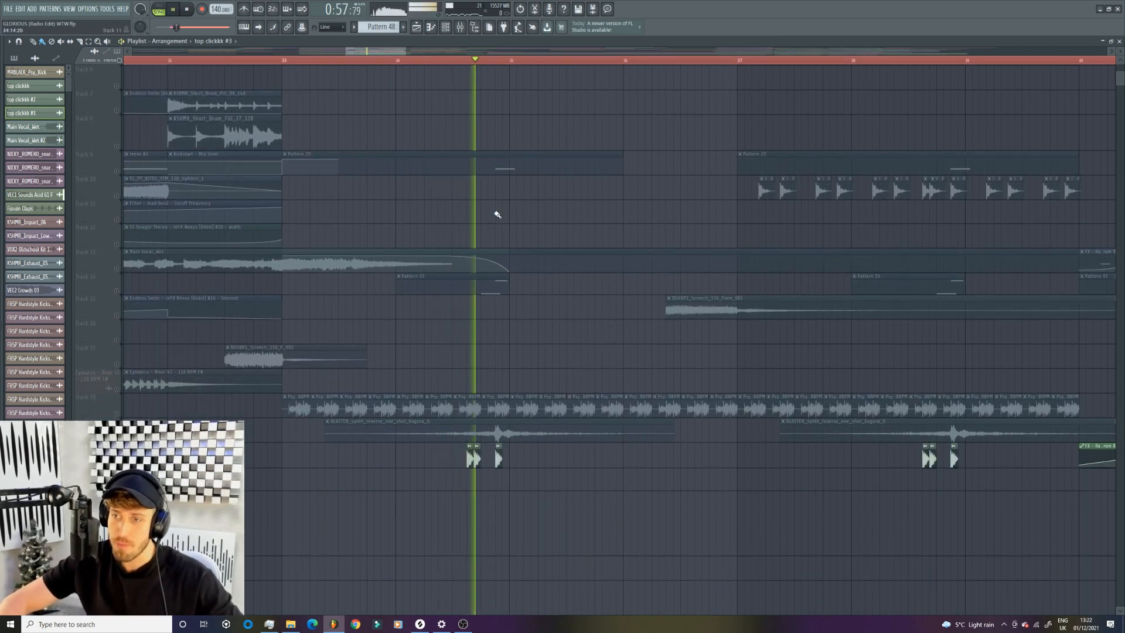
pyautogui.press('space')
pyautogui.click(117, 291)
pyautogui.press('space')
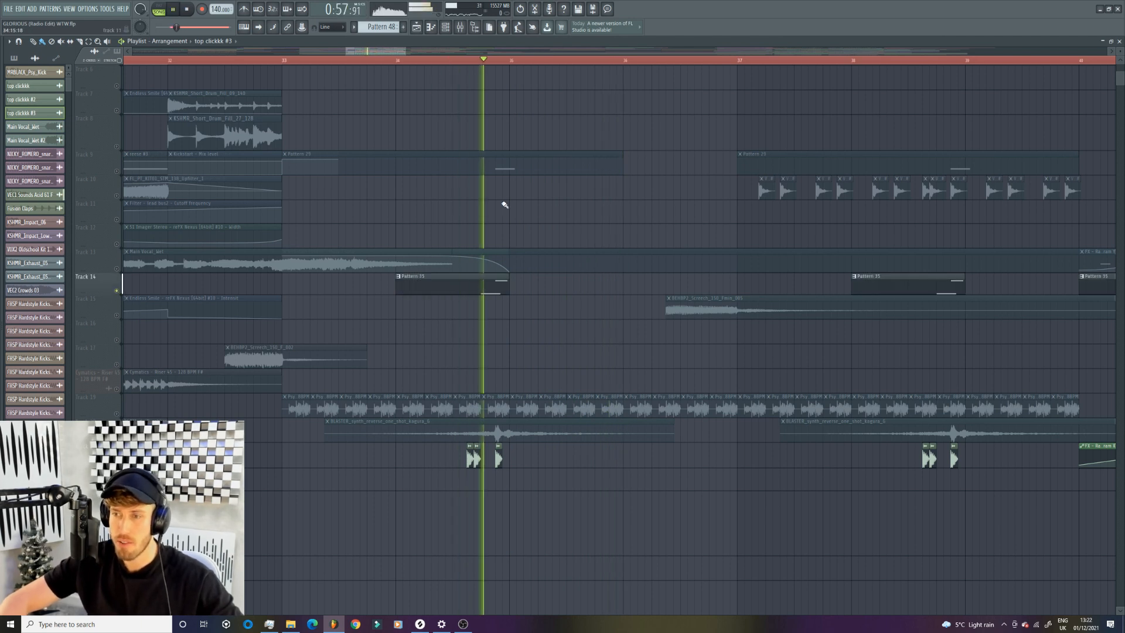
# - Play Pattern 35 with its piano roll and channel rack open to examine its notes and instrument, and return to the playlist
pyautogui.doubleClick(432, 280)
pyautogui.press('space')
pyautogui.press('F6')
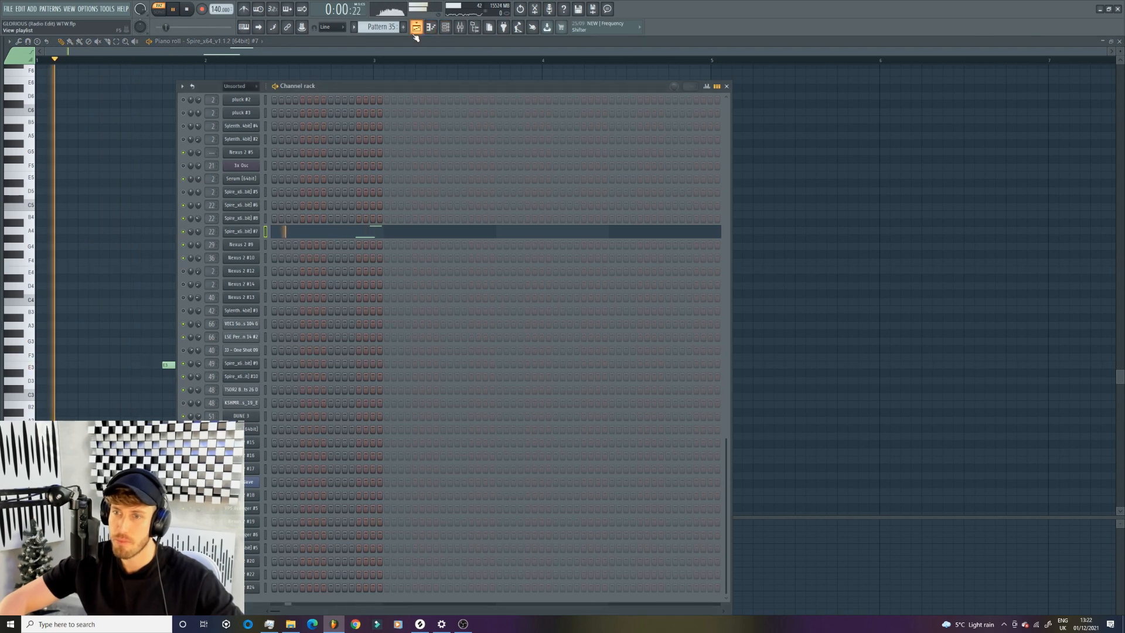
pyautogui.press('space')
pyautogui.press('F5')
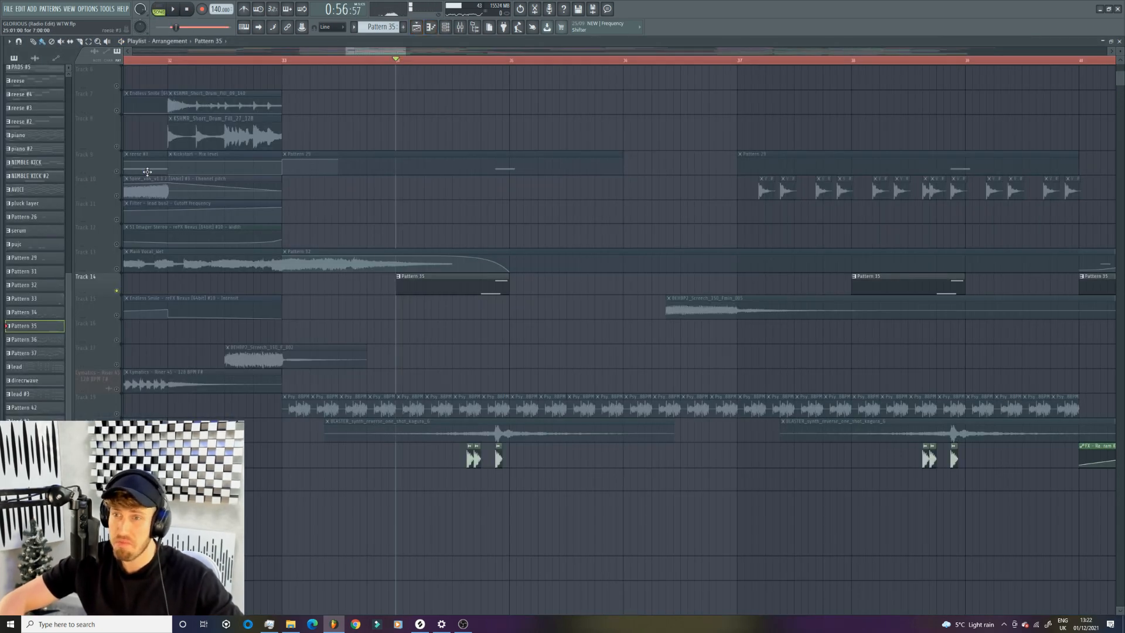
# - Enable Pattern 29 on Track 9 and the hits on Track 4 alongside Tracks 14 and 21, and play from bar 34
pyautogui.click(145, 171)
pyautogui.click(117, 291)
pyautogui.scroll(5, 183, 169)
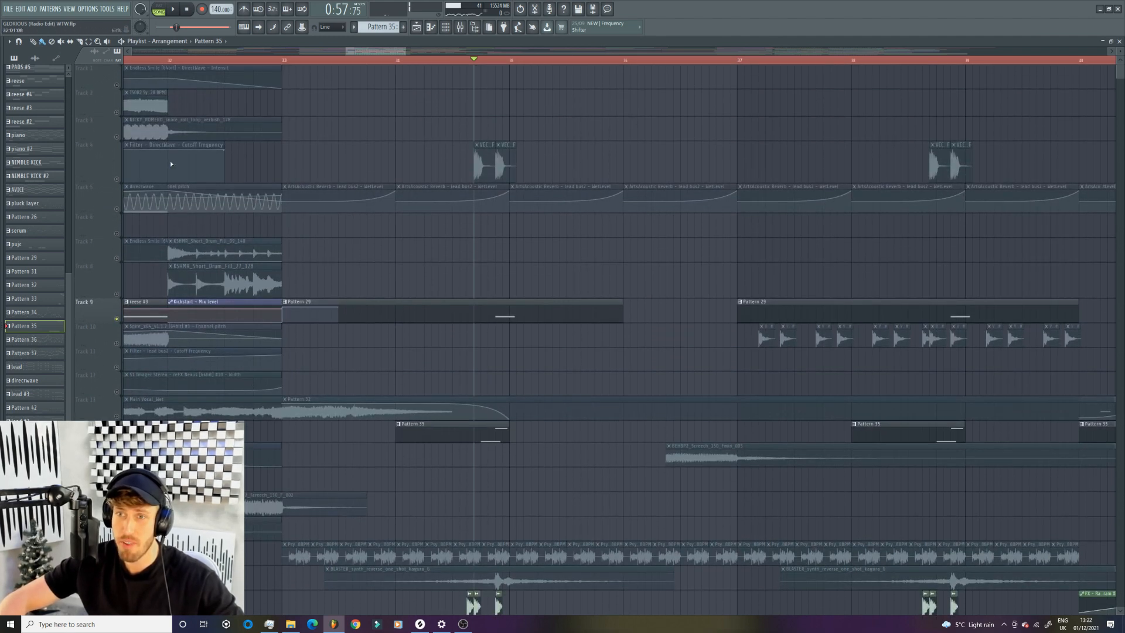
pyautogui.click(121, 182)
pyautogui.press('space')
pyautogui.click(398, 61)
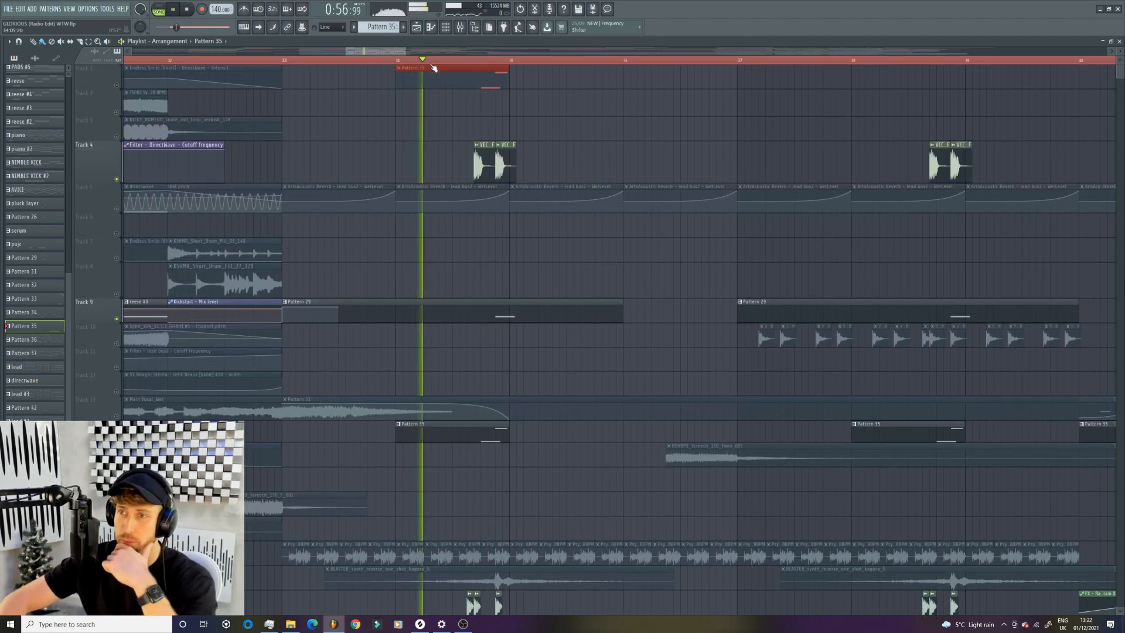
# - Play Pattern 29's Nexus 2 #9 note in the piano roll, and replay the enabled tracks from bar 34 in the playlist
pyautogui.scroll(-5, 452, 246)
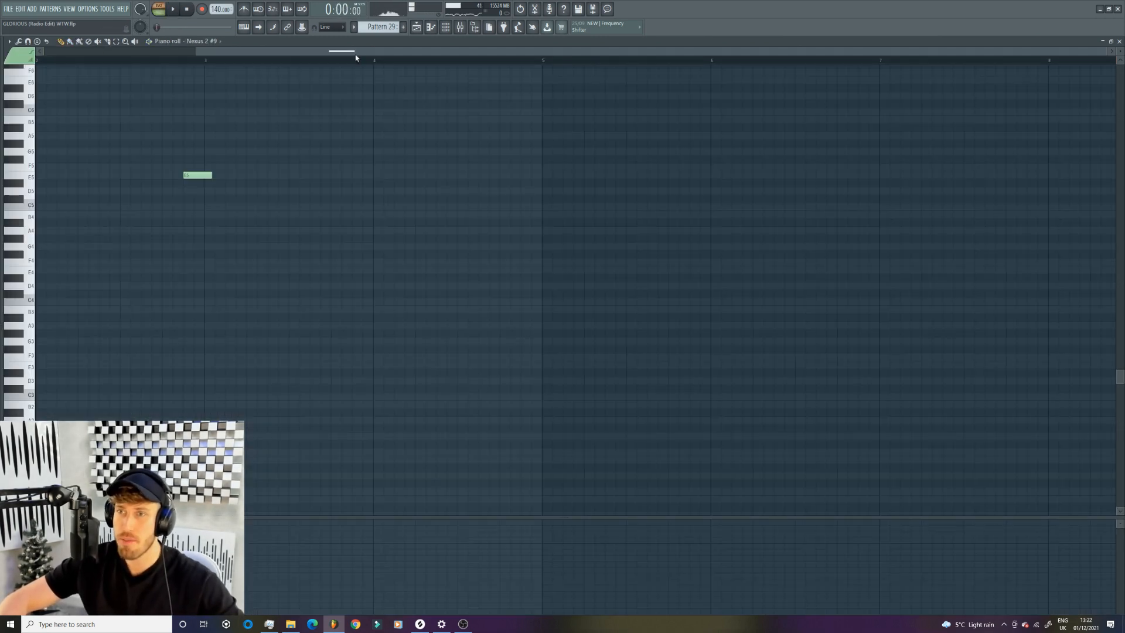
pyautogui.moveTo(333, 52); pyautogui.dragTo(202, 53)
pyautogui.press('space')
pyautogui.click(289, 60)
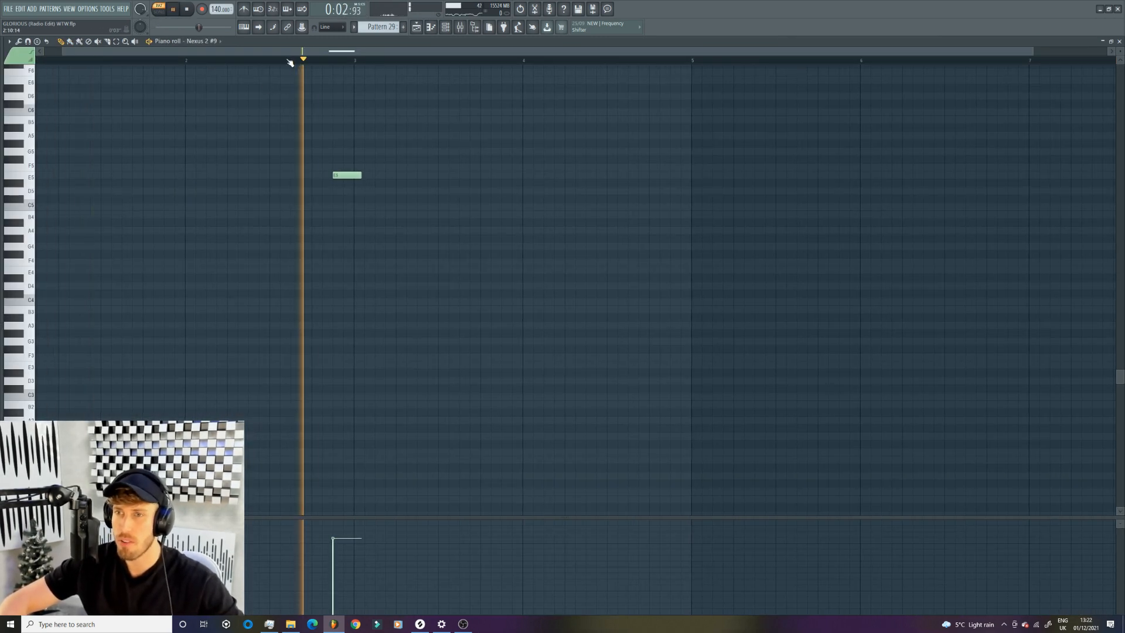
pyautogui.click(417, 29)
pyautogui.click(429, 62)
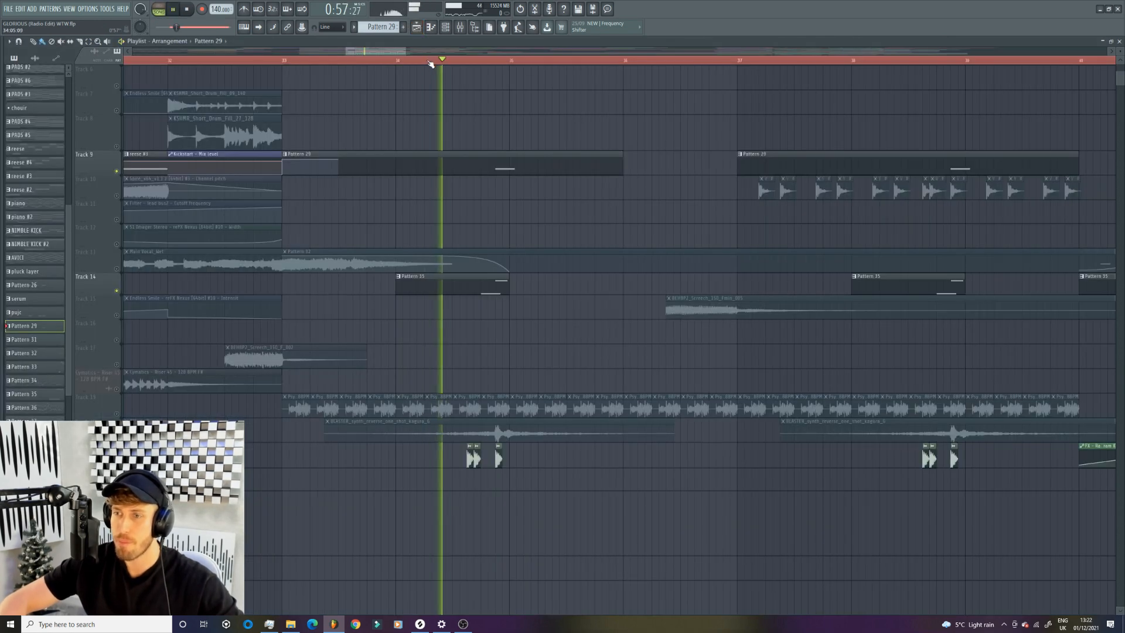
pyautogui.press('space')
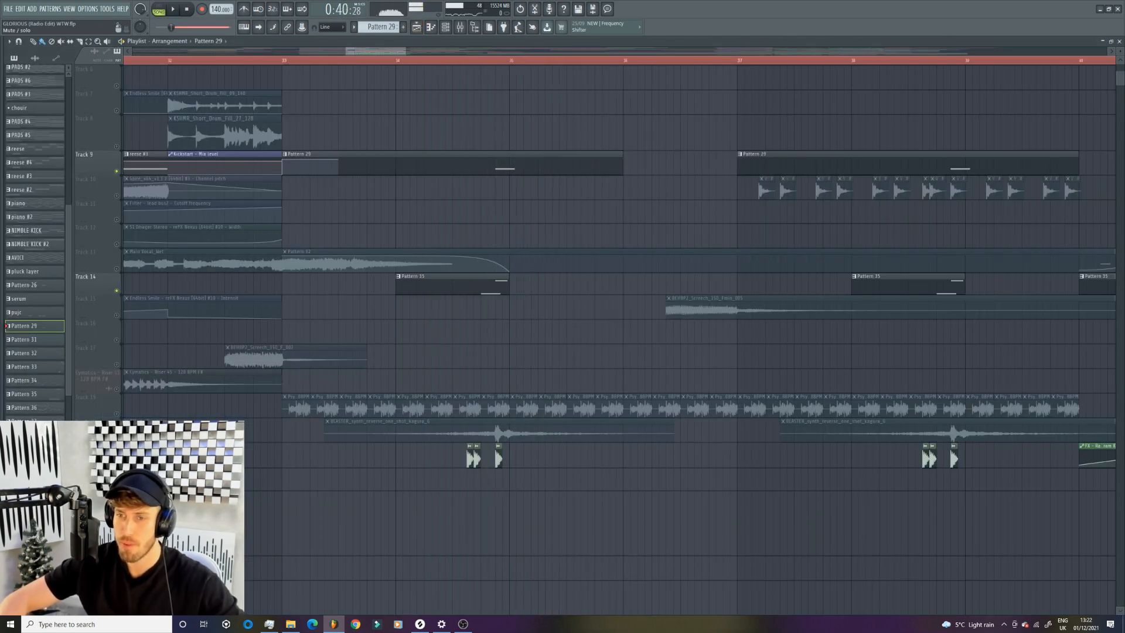
# - Solo the BLASTER reverse synth one-shot on Track 20 and play it from within bar 34
pyautogui.keyDown('ctrl'); pyautogui.click(117, 438); pyautogui.keyUp('ctrl')
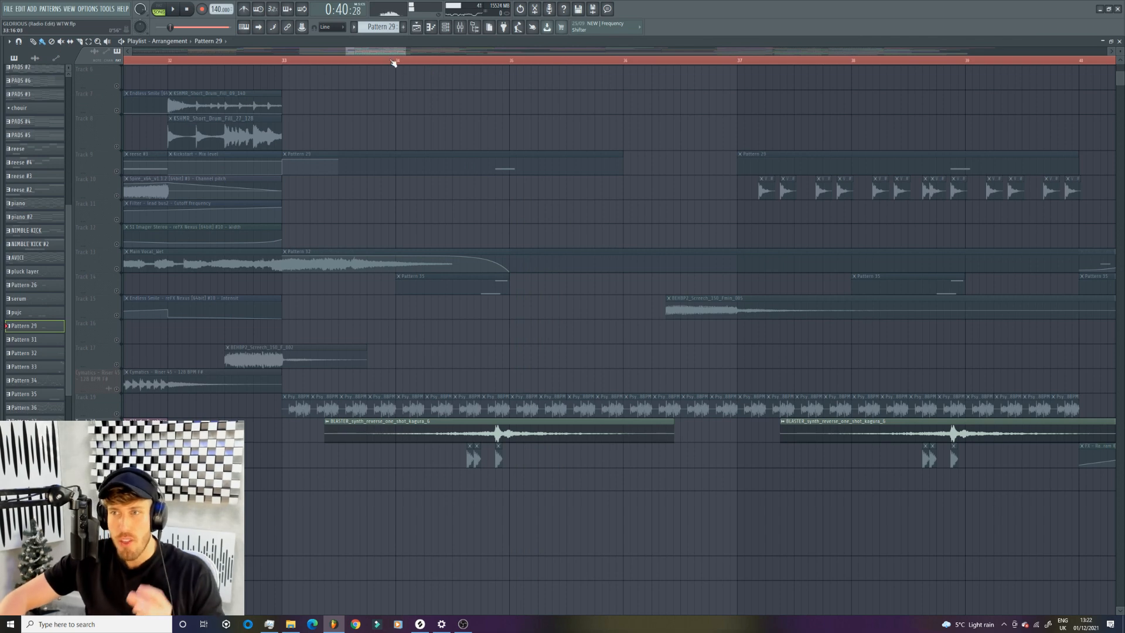
pyautogui.moveTo(404, 51)
pyautogui.mouseDown()
pyautogui.moveTo(498, 54)
pyautogui.moveTo(423, 62)
pyautogui.mouseUp()
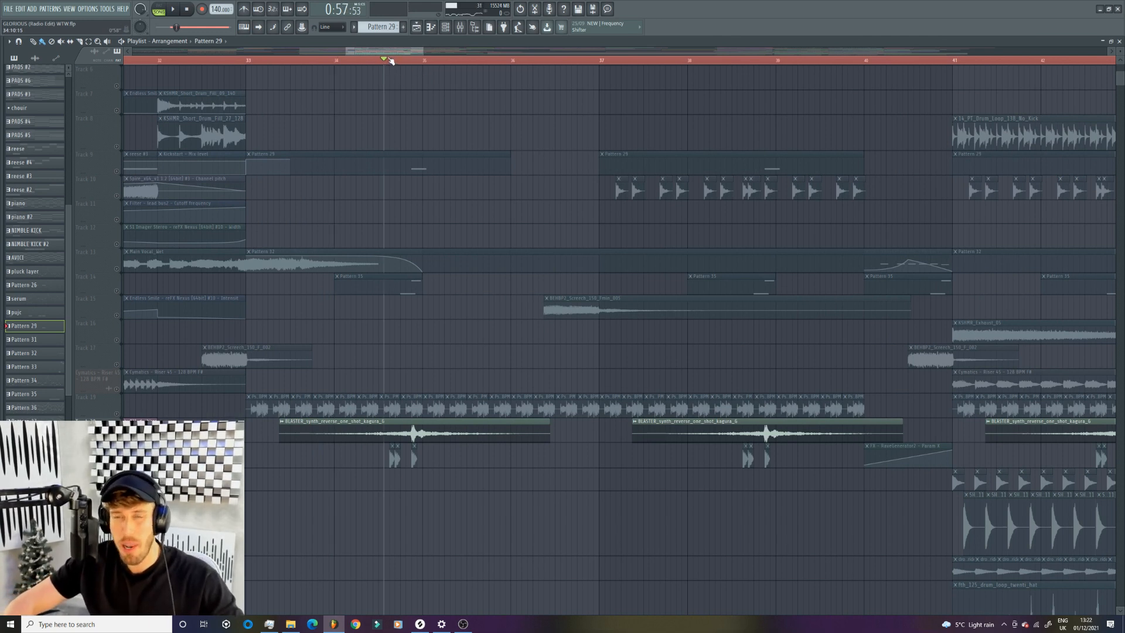
pyautogui.press('space')
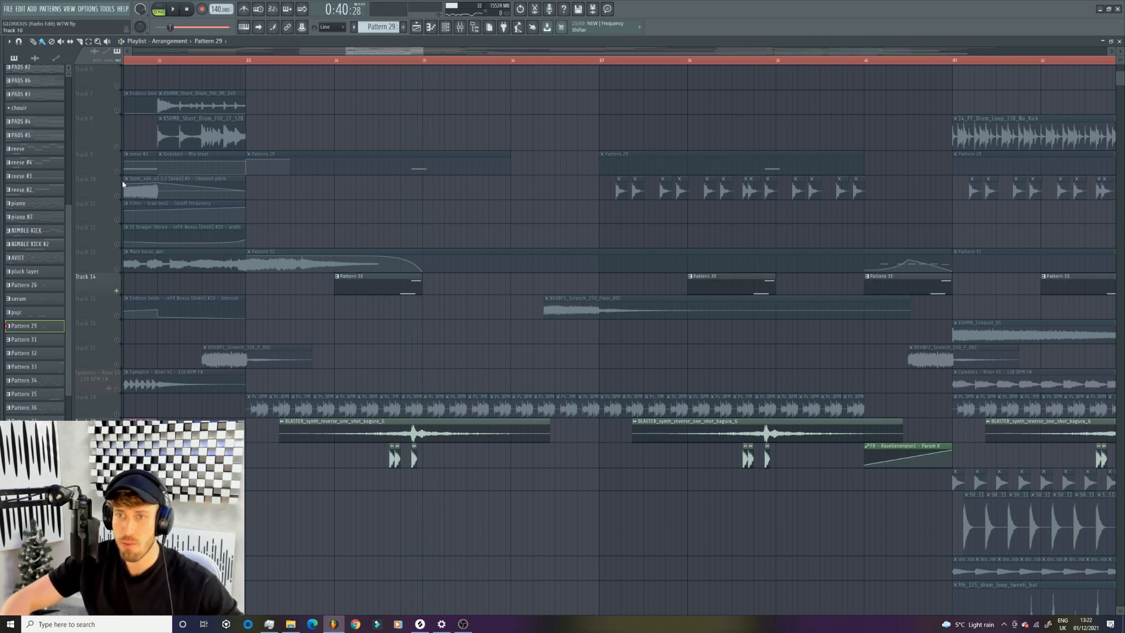
# - Enable Tracks 4, 9, 14 and 21 alongside the reverse synth on Track 20 and play them together from within bar 34
pyautogui.scroll(4, 111, 175)
pyautogui.click(116, 129)
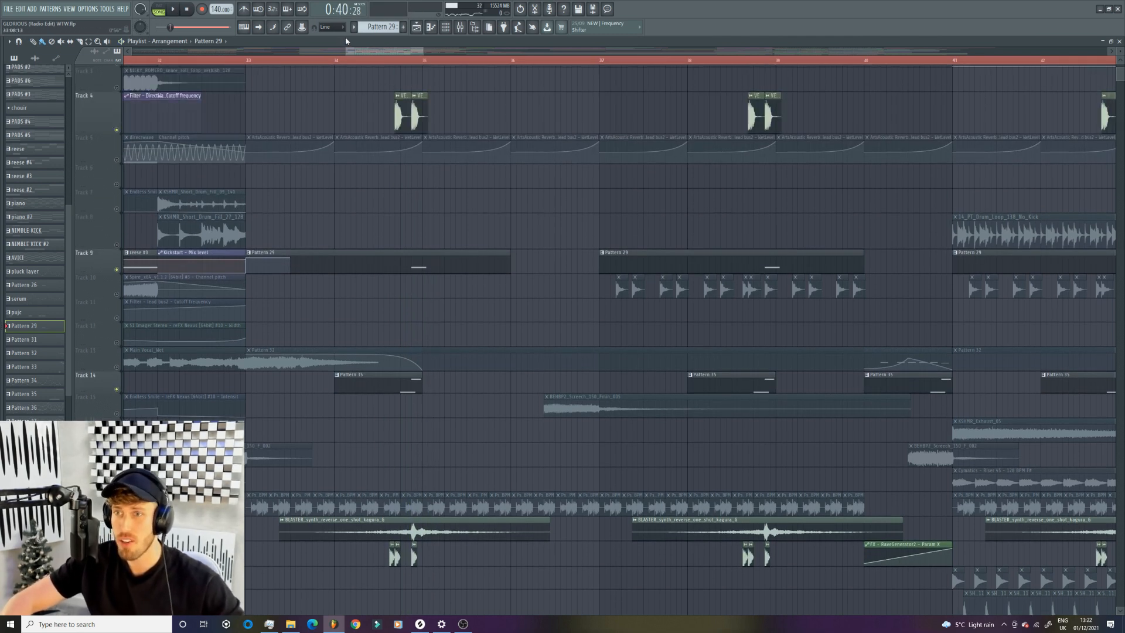
pyautogui.click(368, 61)
pyautogui.press('space')
pyautogui.click(384, 60)
# - Solo the screech effect on Track 15 and play it around bar 37
pyautogui.moveTo(423, 52); pyautogui.dragTo(753, 56)
pyautogui.scroll(-6, 282, 311)
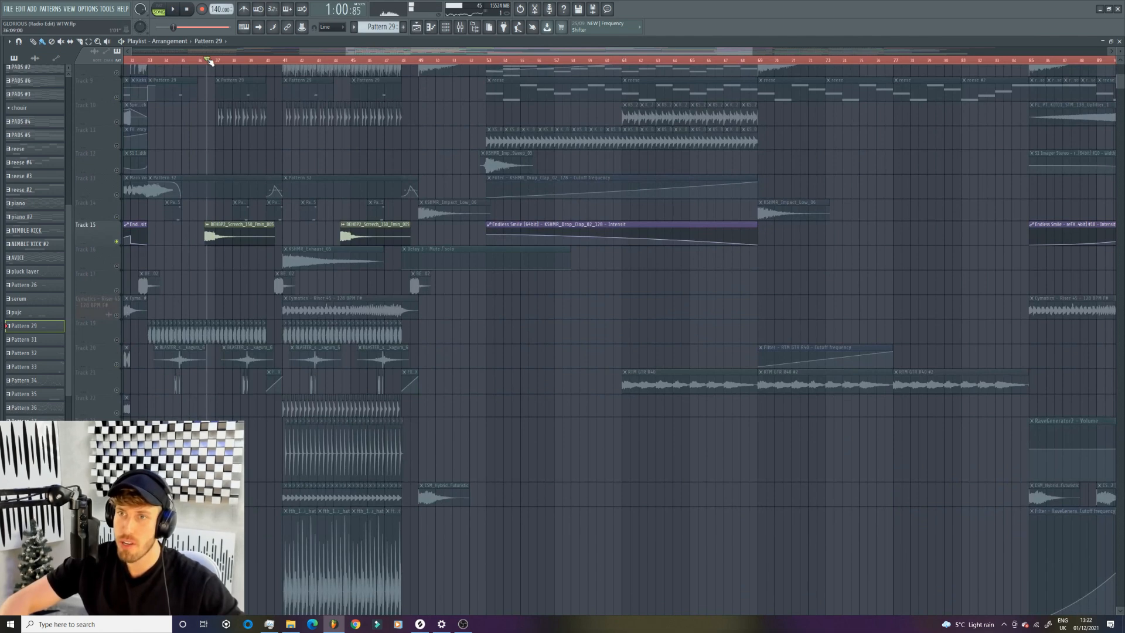
pyautogui.press('space')
pyautogui.scroll(4, 221, 210)
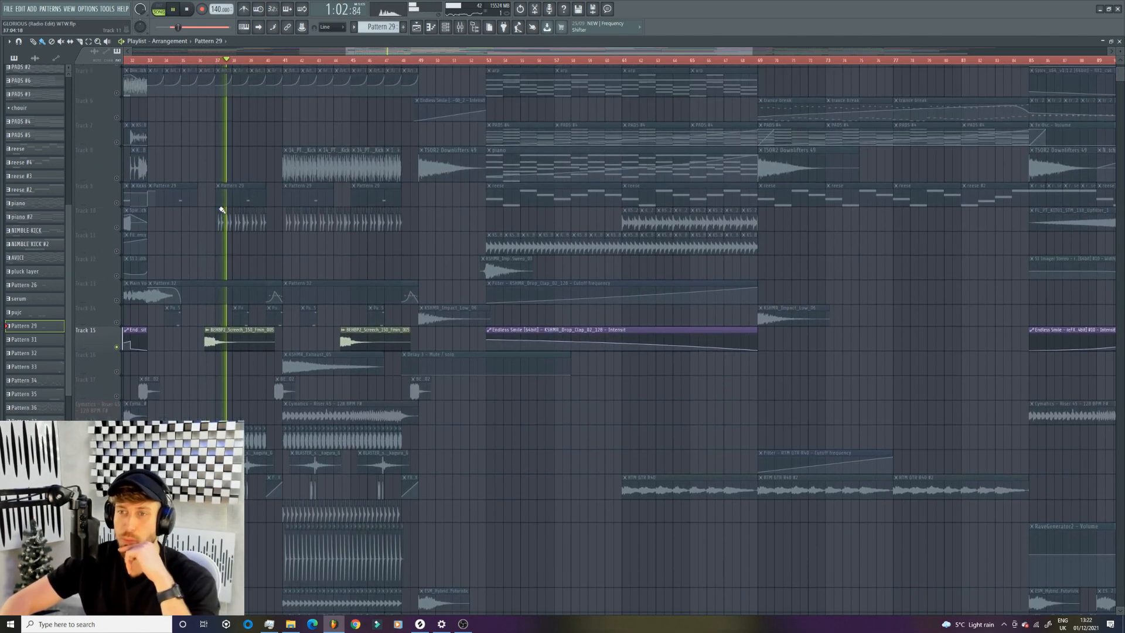
pyautogui.scroll(5, 222, 210)
pyautogui.press('space')
pyautogui.scroll(-3, 141, 364)
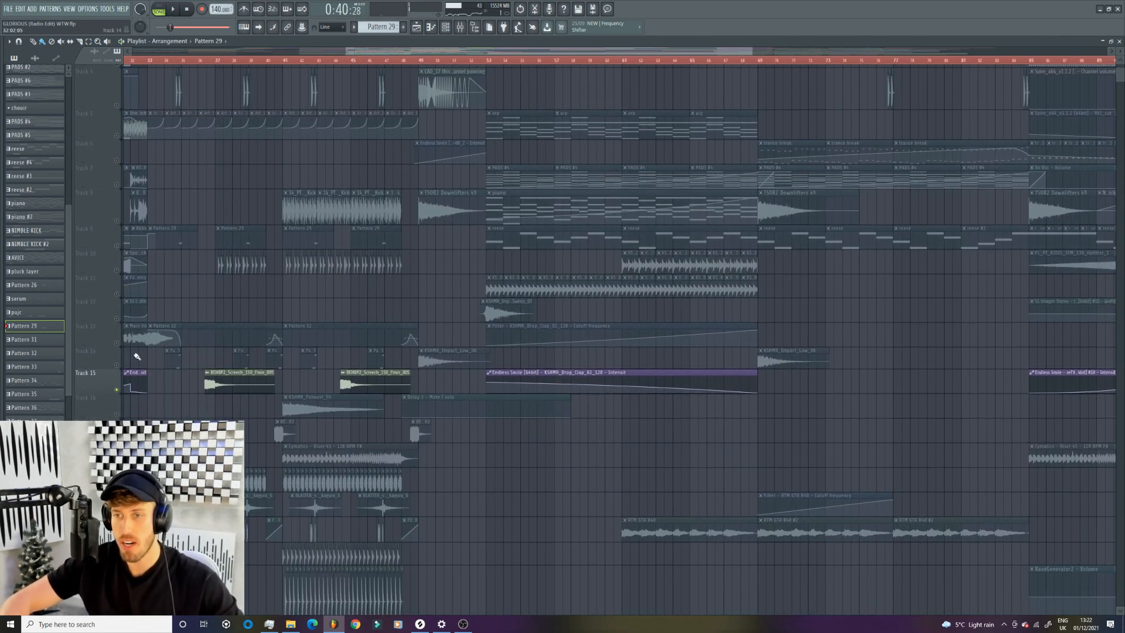
# - Solo the Track 10 hits and play them from bar 37, adding the Track 33 layer
pyautogui.click(121, 270)
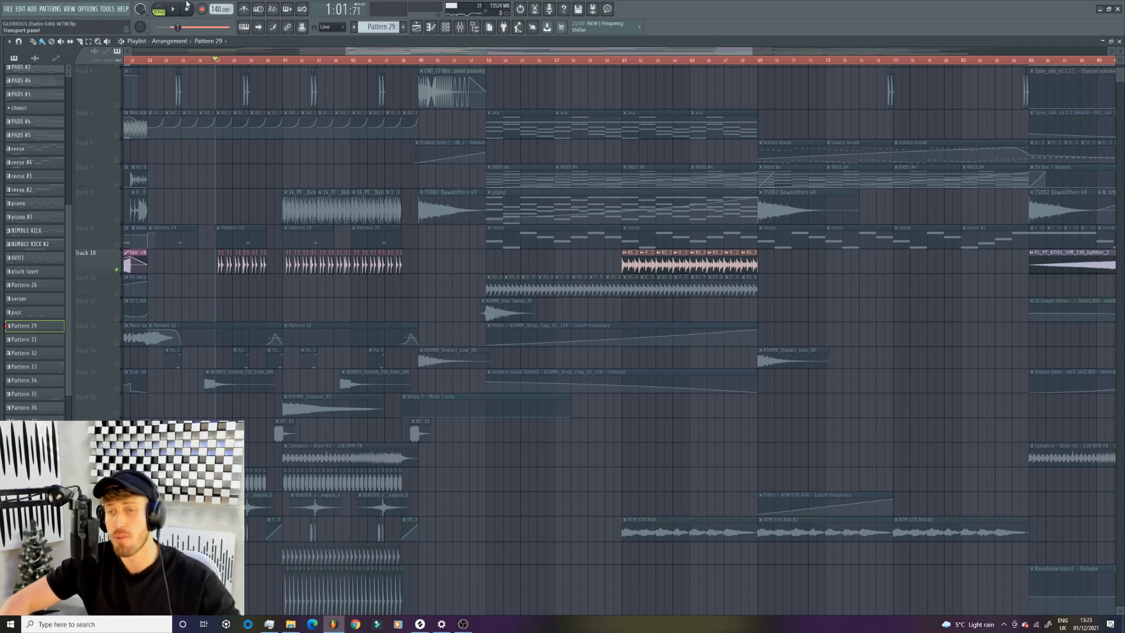
pyautogui.scroll(-8, 240, 322)
pyautogui.press('space')
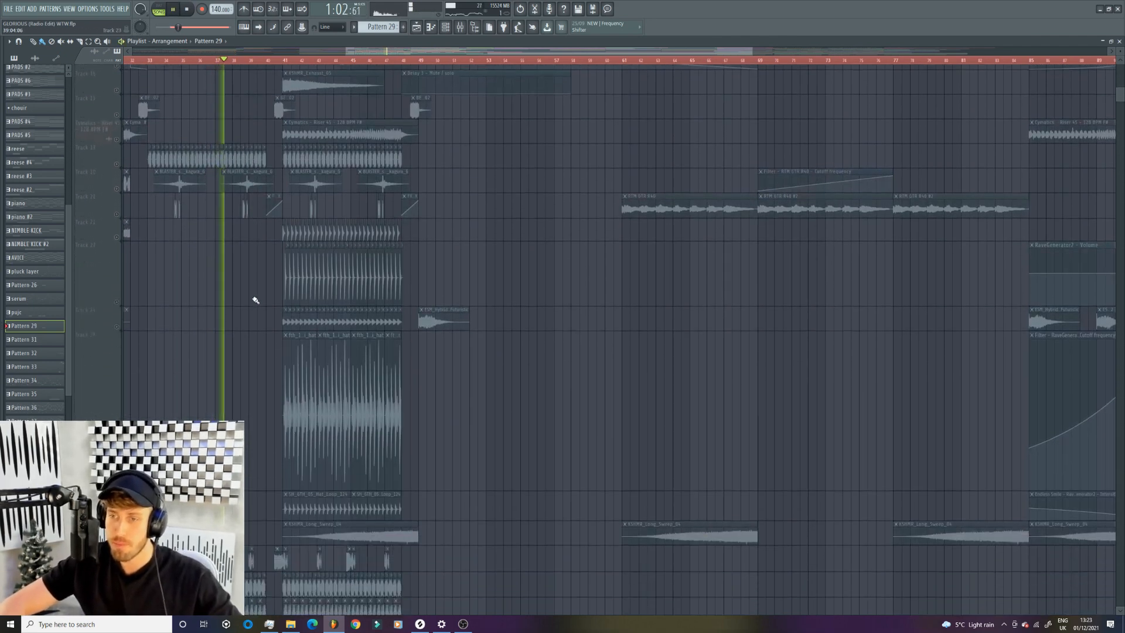
pyautogui.scroll(-5, 256, 300)
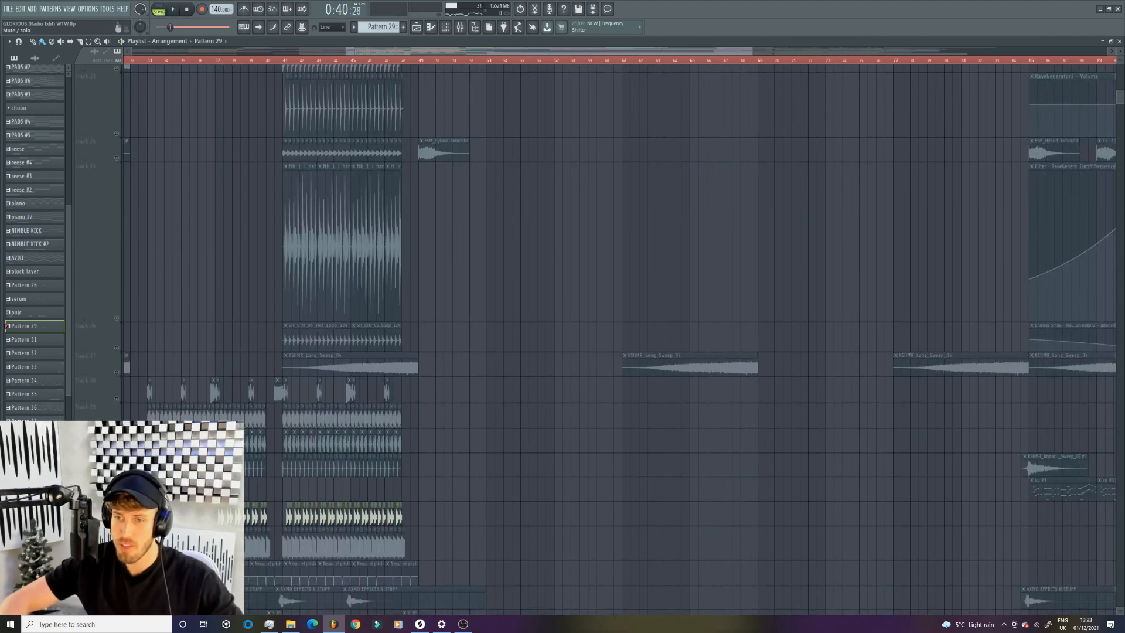
pyautogui.scroll(13, 270, 322)
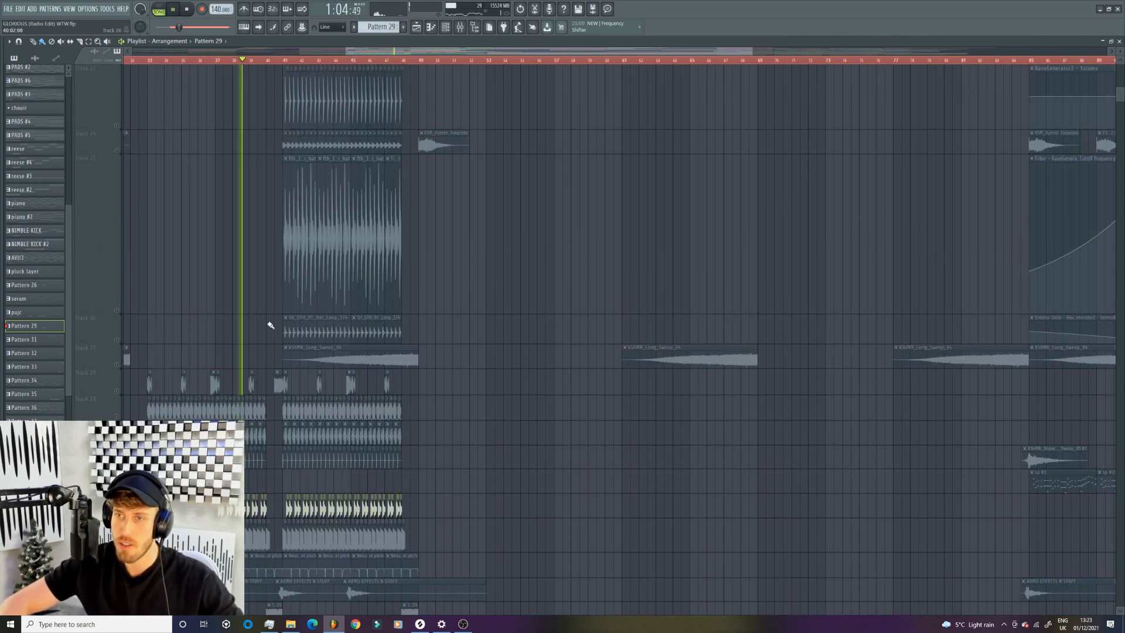
pyautogui.scroll(1, 270, 325)
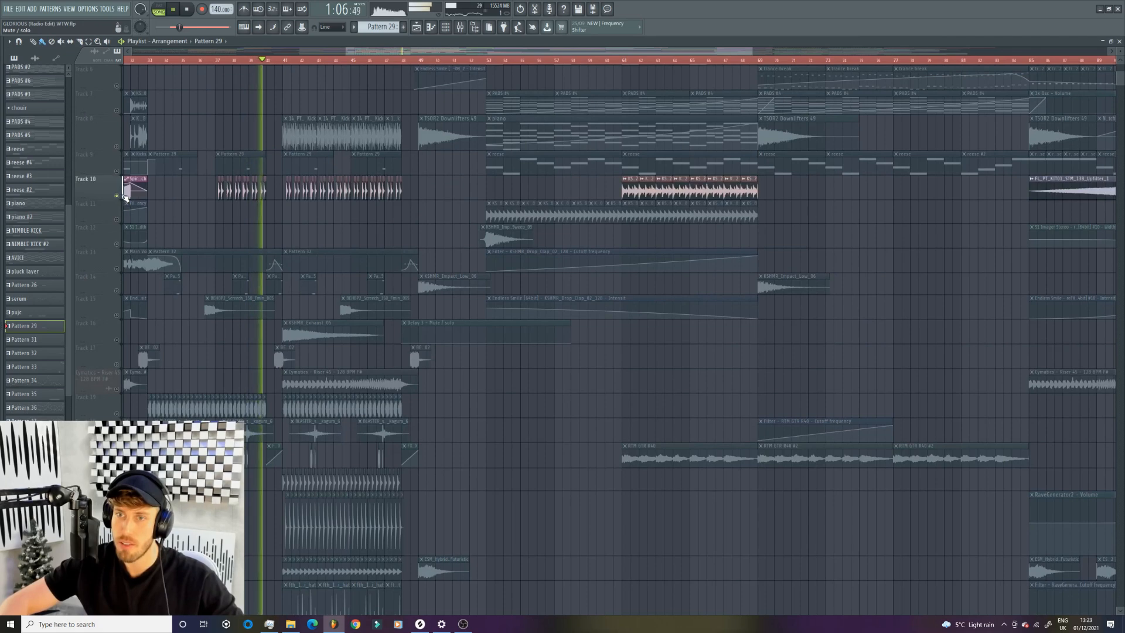
# - Add Tracks 29 and 30 and the Track 45 kick to the enabled layers, playing the second half of the drop from bar 37
pyautogui.scroll(-18, 125, 198)
pyautogui.press('space')
pyautogui.click(116, 153)
pyautogui.click(117, 128)
pyautogui.press('space')
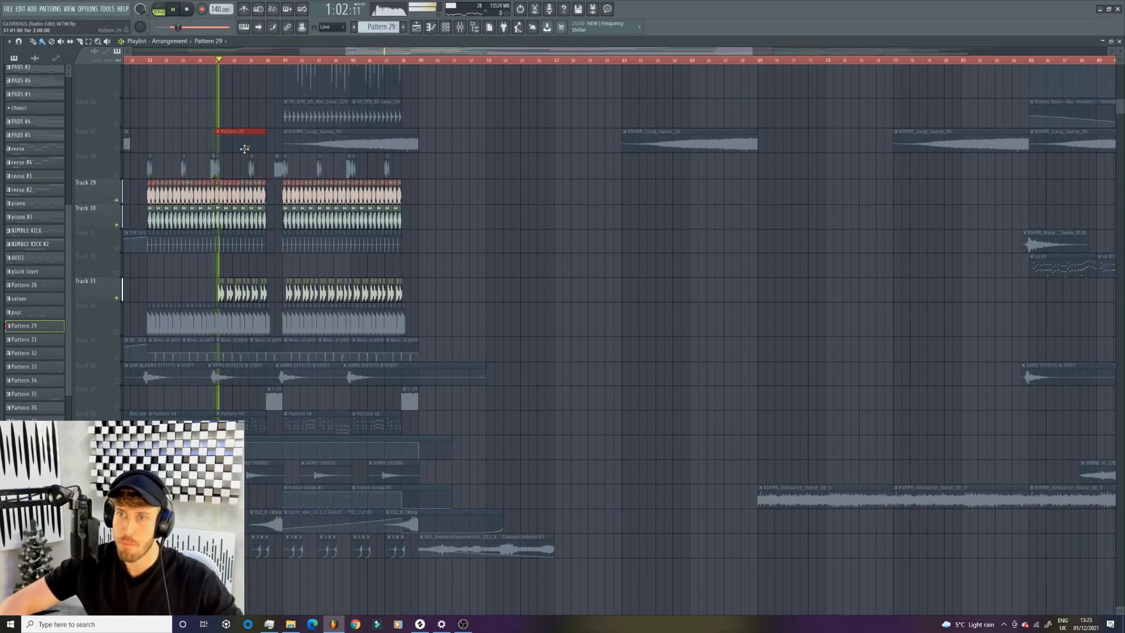
pyautogui.scroll(-5, 281, 175)
pyautogui.scroll(-3, 296, 194)
pyautogui.click(117, 297)
pyautogui.scroll(-10, 234, 311)
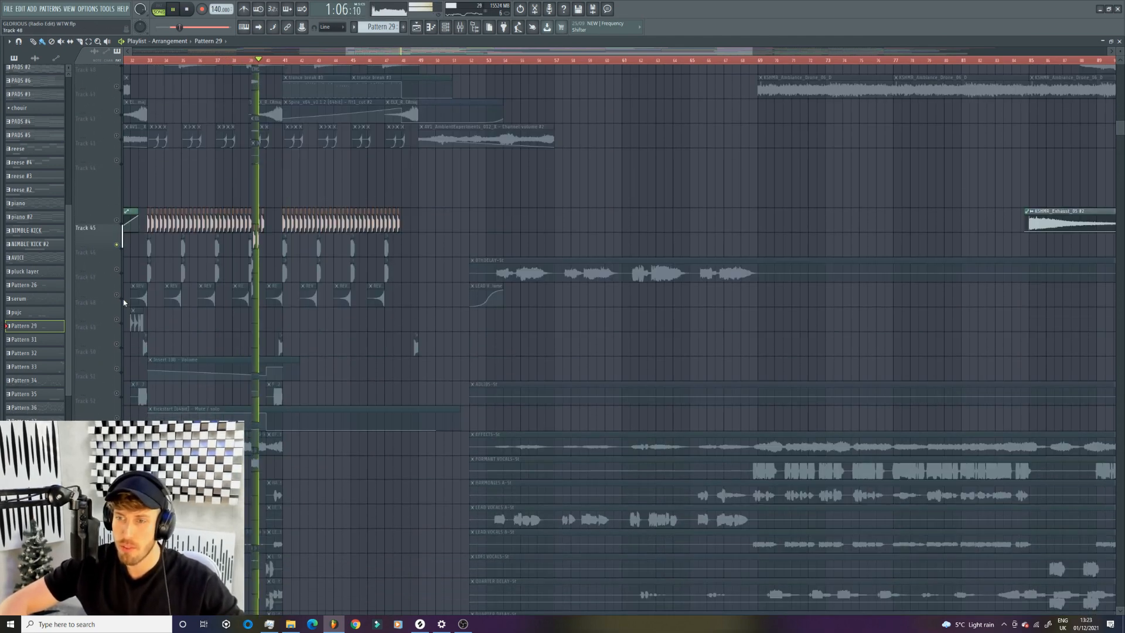
pyautogui.press('space')
pyautogui.scroll(4, 384, 322)
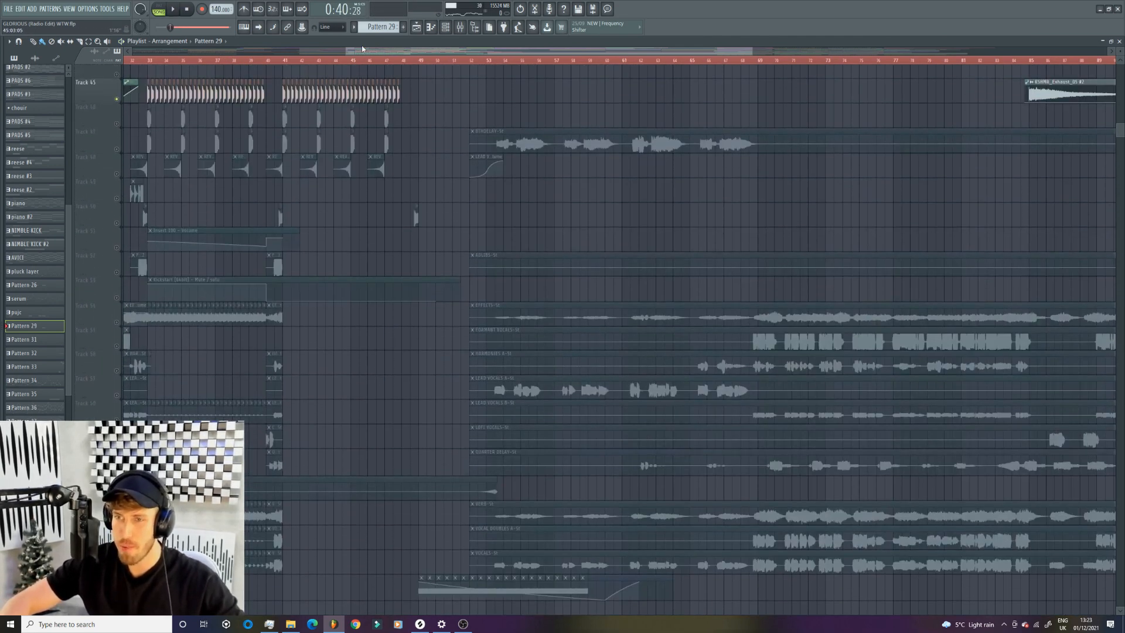
# - Solo the fill on Track 37 and play it from around bar 40
pyautogui.moveTo(750, 52); pyautogui.dragTo(527, 52)
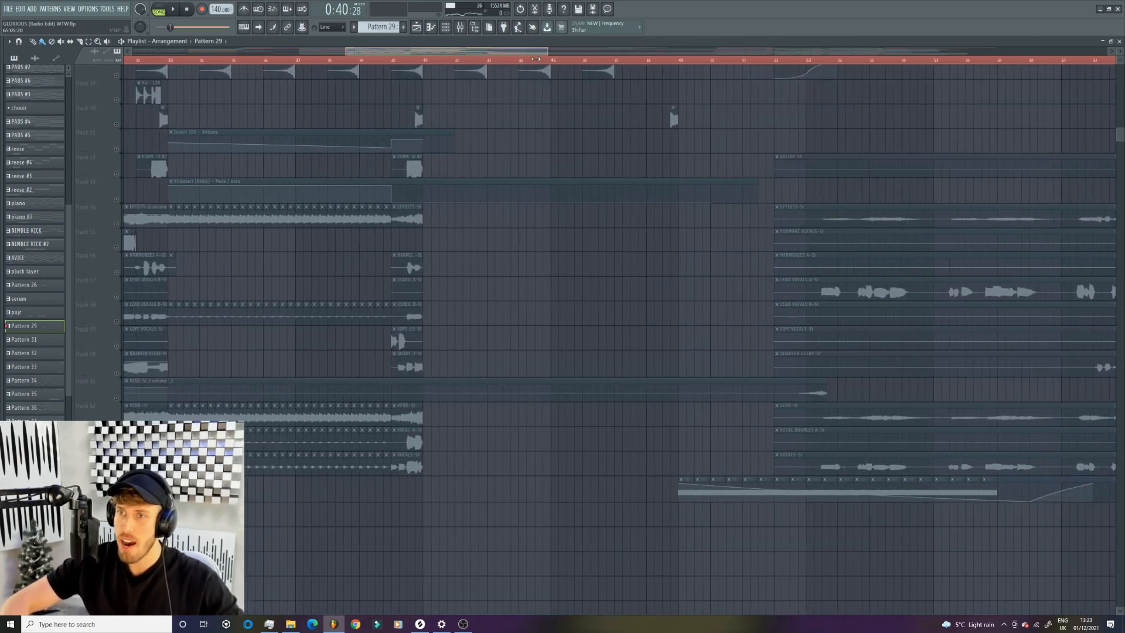
pyautogui.scroll(12, 241, 370)
pyautogui.scroll(4, 241, 371)
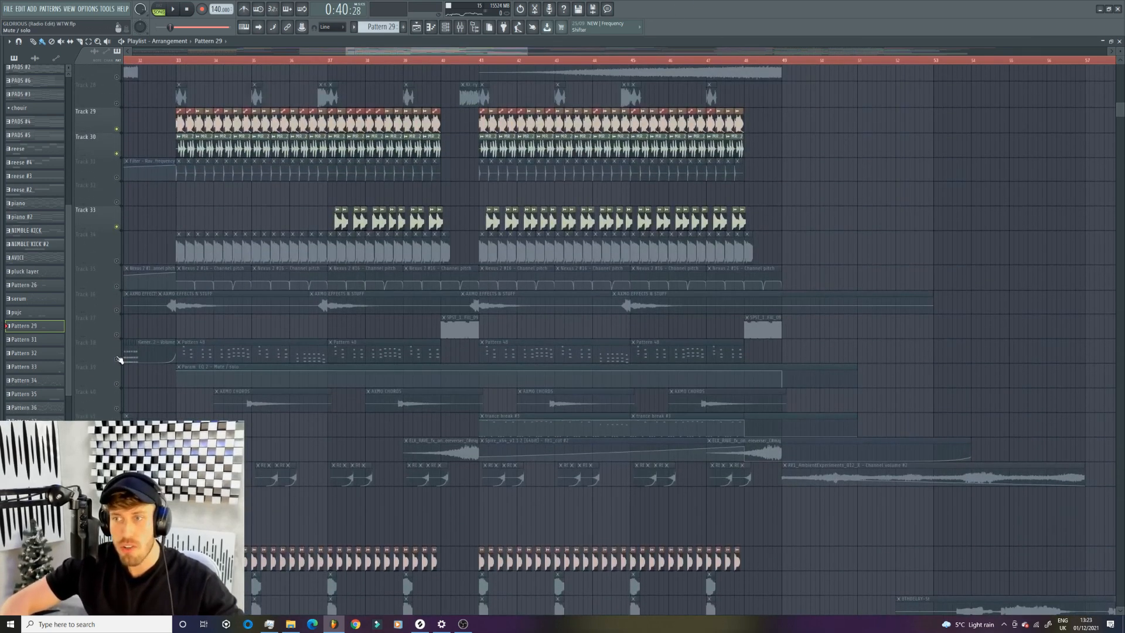
pyautogui.rightClick(116, 331)
pyautogui.click(121, 337)
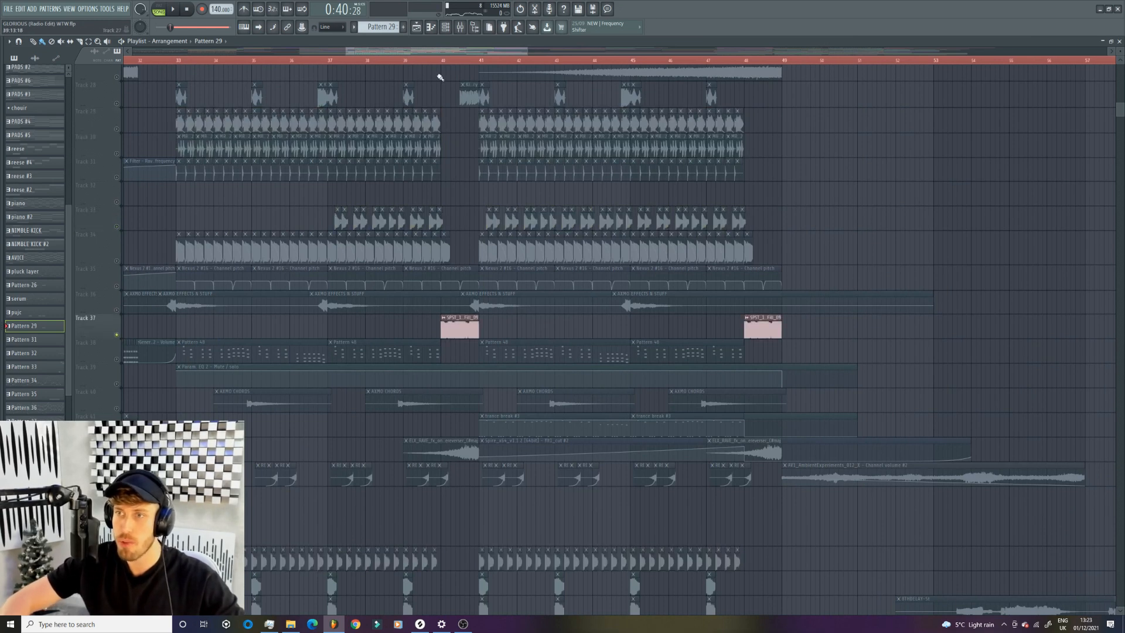
pyautogui.press('space')
pyautogui.scroll(3, 264, 193)
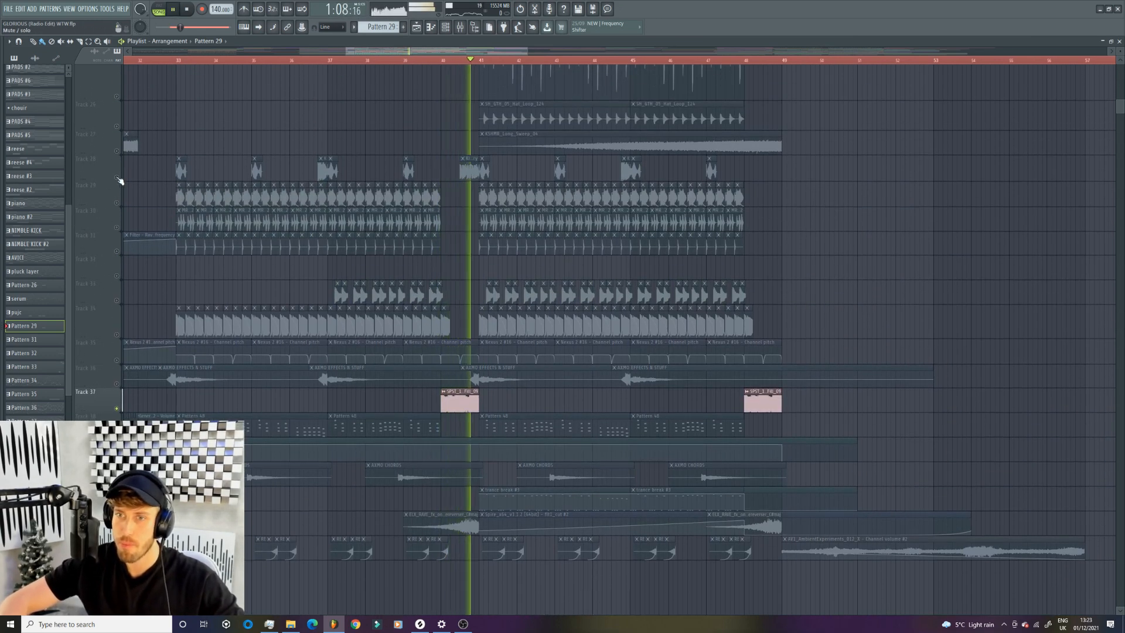
# - Enable Track 28 and the risers on Track 42 alongside the Track 37 fill, playing them around bar 40
pyautogui.rightClick(117, 178)
pyautogui.click(121, 181)
pyautogui.press('space')
pyautogui.press('space')
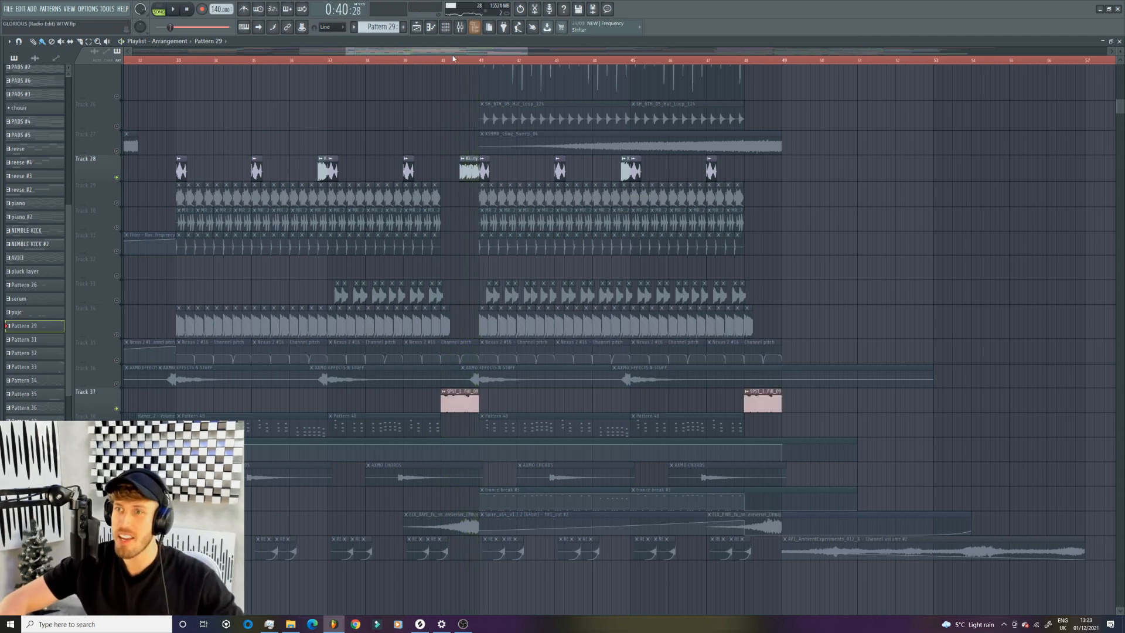
pyautogui.scroll(-12, 280, 258)
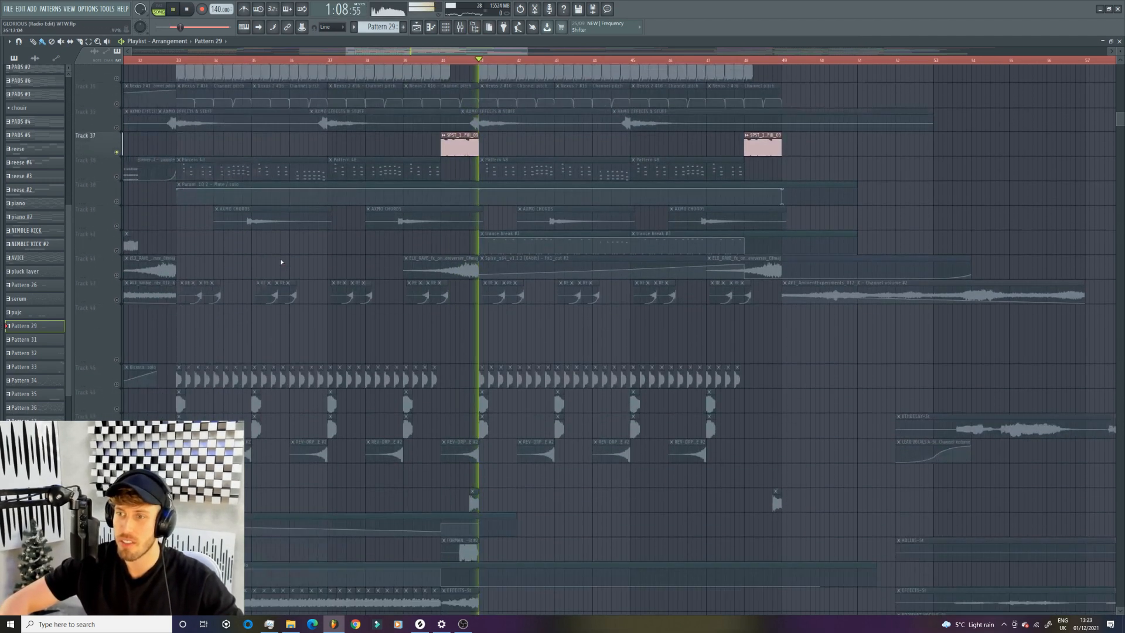
pyautogui.click(117, 237)
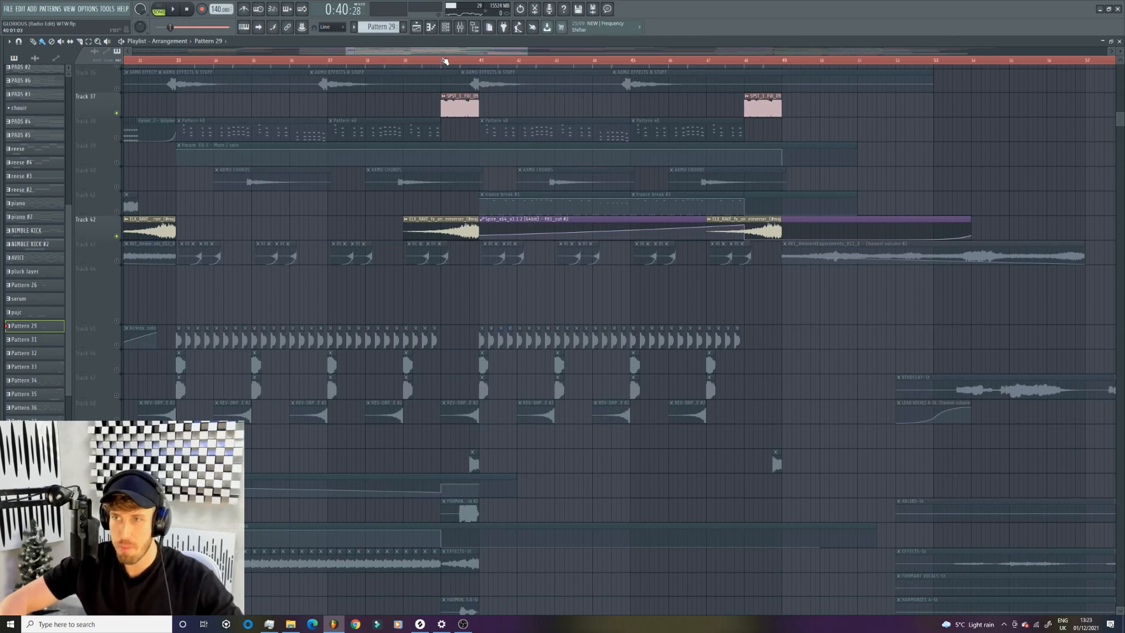
pyautogui.press('space')
# - Add Track 50, the formant vocals on Track 52 and the vocal effects on Track 54, playing them from bar 40
pyautogui.scroll(-11, 375, 202)
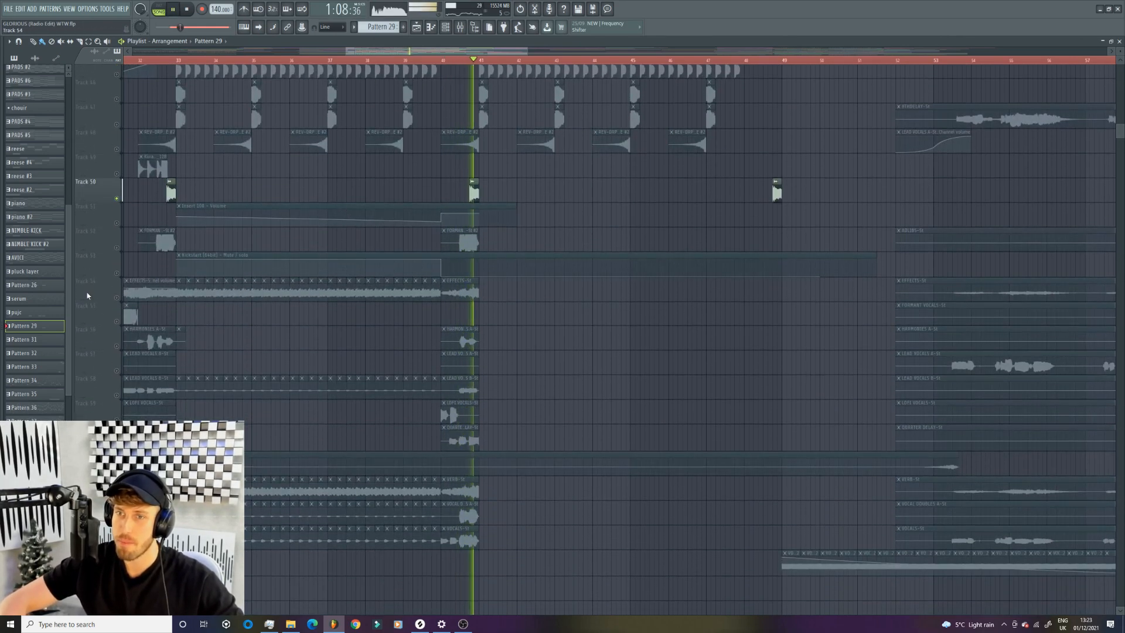
pyautogui.click(117, 247)
pyautogui.press('space')
pyautogui.click(465, 236)
pyautogui.click(442, 60)
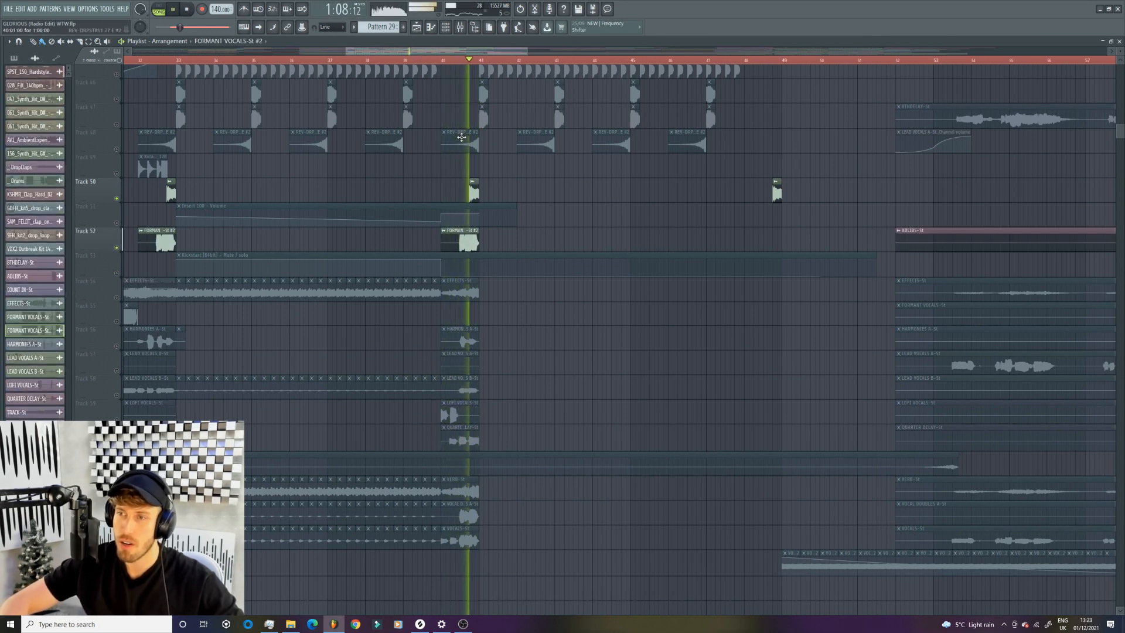
pyautogui.click(117, 297)
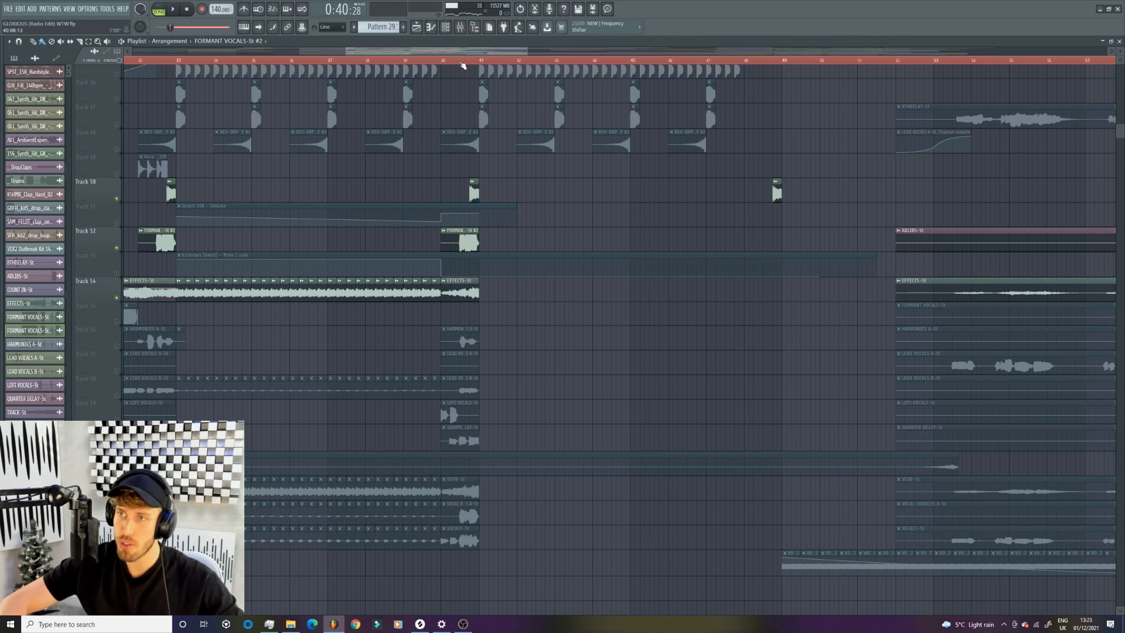
pyautogui.press('space')
# - Enable the harmonies, lead, lofi and quarter-delay vocals on Tracks 56 to 60 and play them from just before bar 40
pyautogui.click(117, 346)
pyautogui.click(116, 370)
pyautogui.click(117, 395)
pyautogui.click(116, 420)
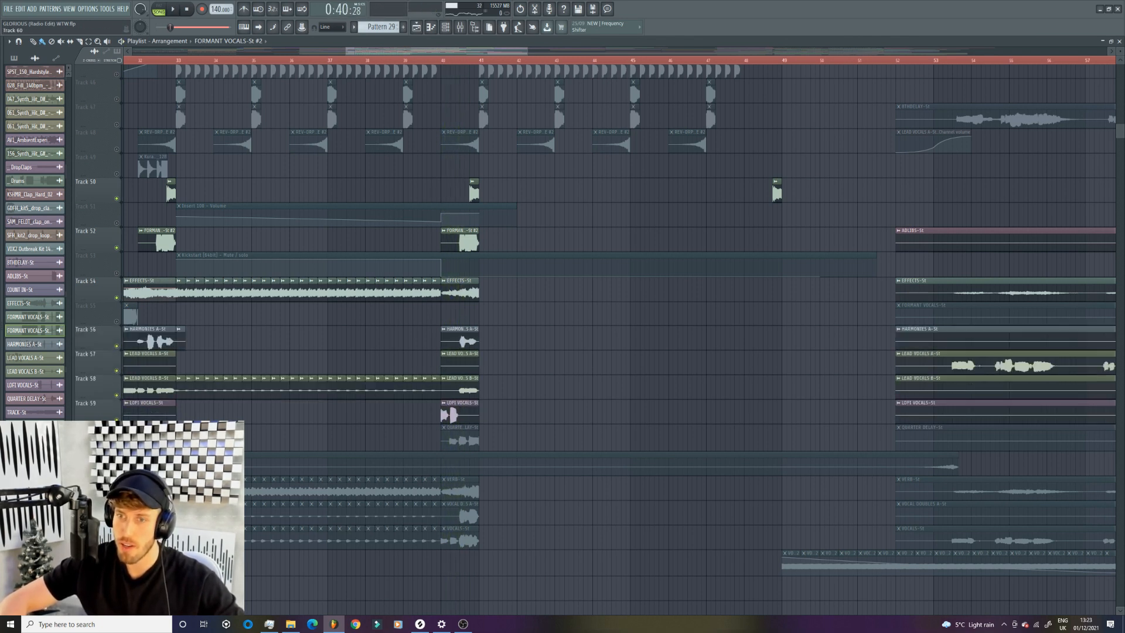
pyautogui.click(116, 444)
pyautogui.click(435, 61)
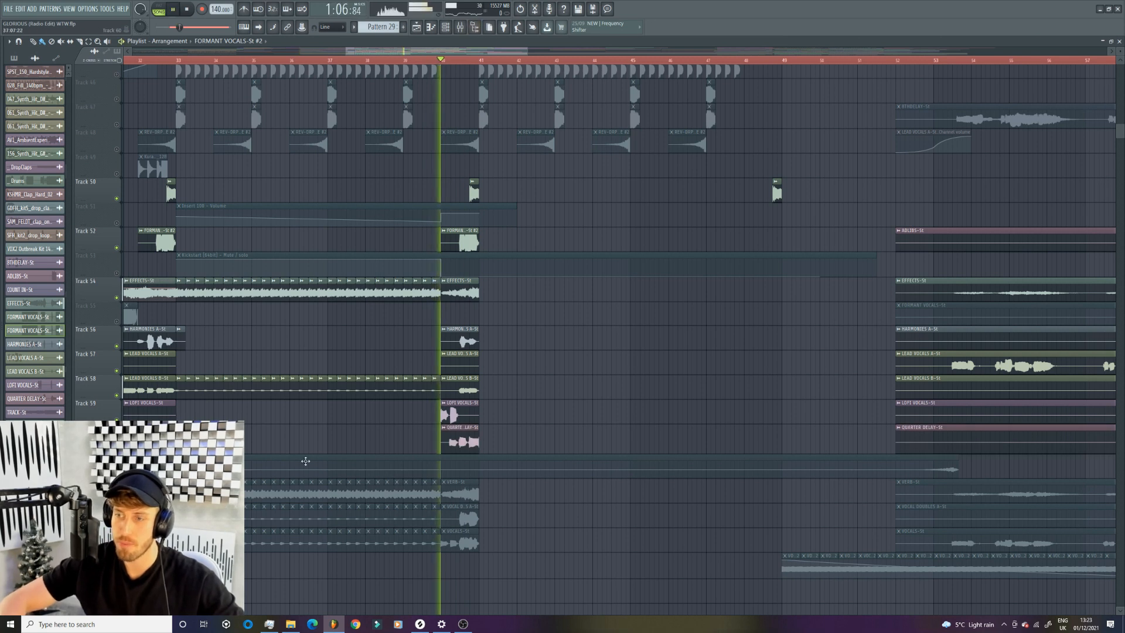
# - Add the vocal verb, vocal doubles and main vocals tracks, playing the complete vocal fill from just before bar 40
pyautogui.click(116, 499)
pyautogui.click(116, 523)
pyautogui.click(117, 547)
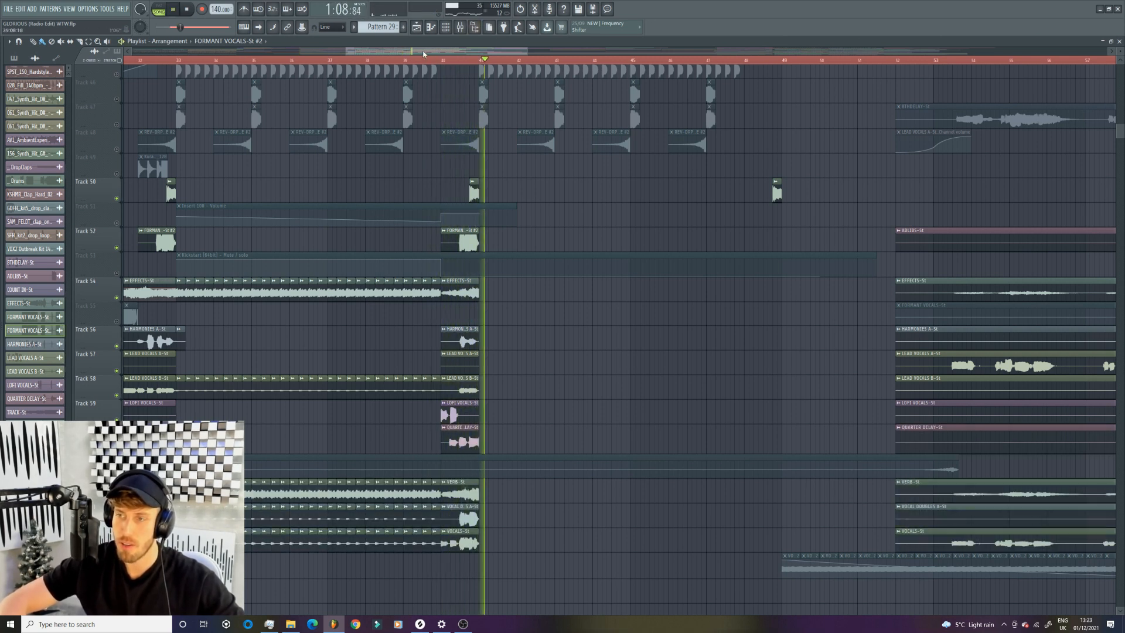
pyautogui.click(433, 61)
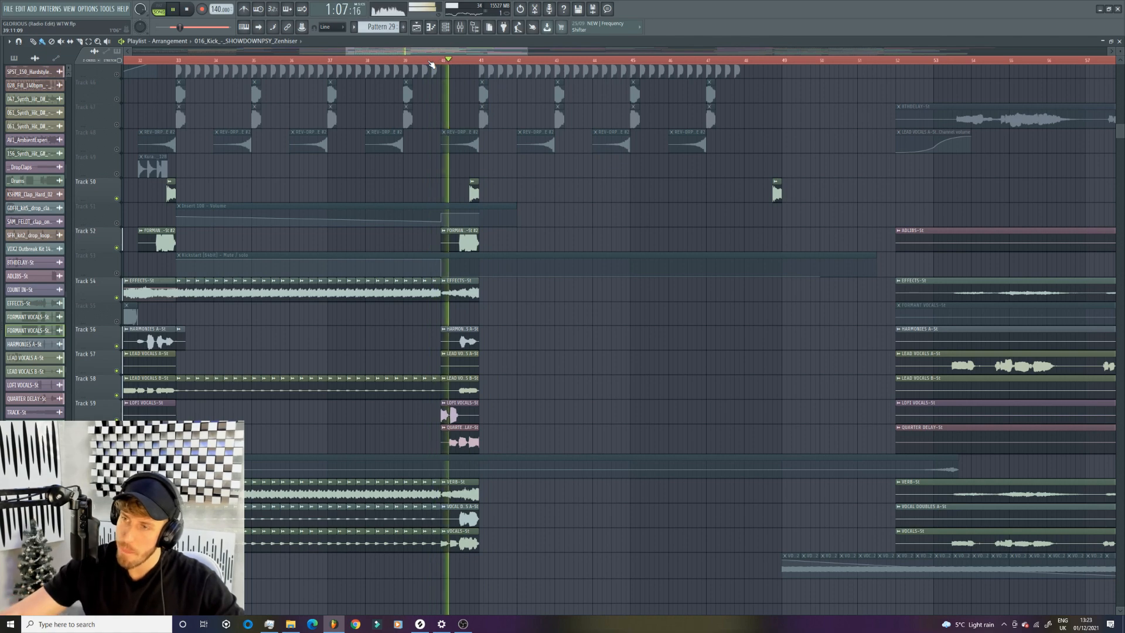
pyautogui.scroll(1, 508, 263)
pyautogui.scroll(8, 507, 262)
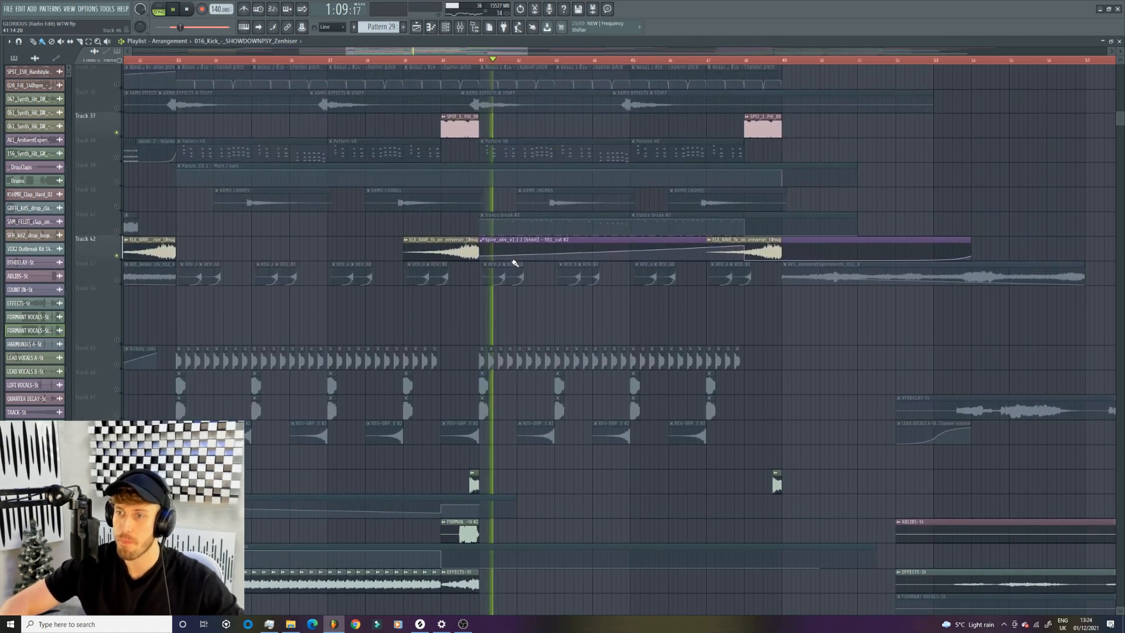
pyautogui.press('space')
# - Solo the loop on Track 25 and play it from bar 41
pyautogui.moveTo(527, 51); pyautogui.dragTo(625, 52)
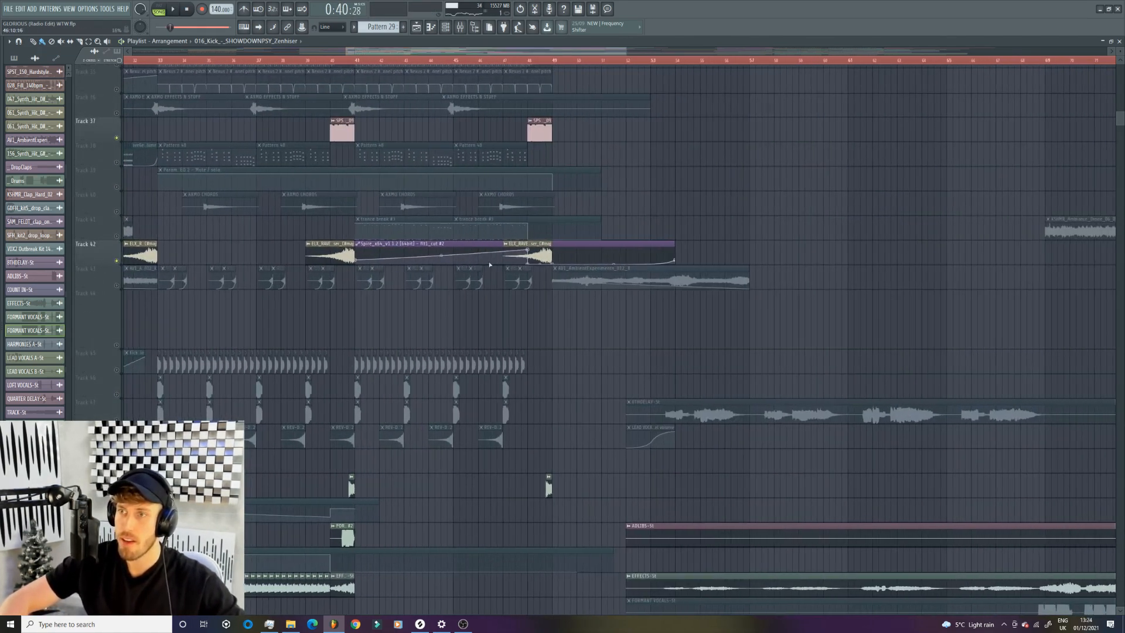
pyautogui.scroll(15, 480, 262)
pyautogui.scroll(5, 476, 272)
pyautogui.scroll(-5, 474, 272)
pyautogui.rightClick(117, 466)
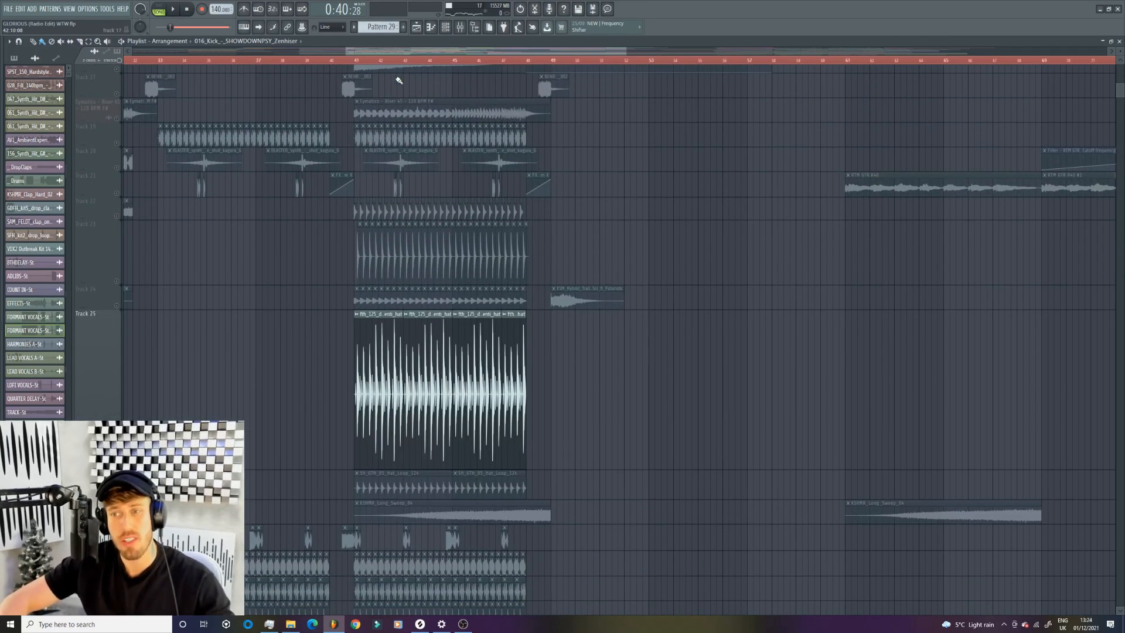
pyautogui.press('space')
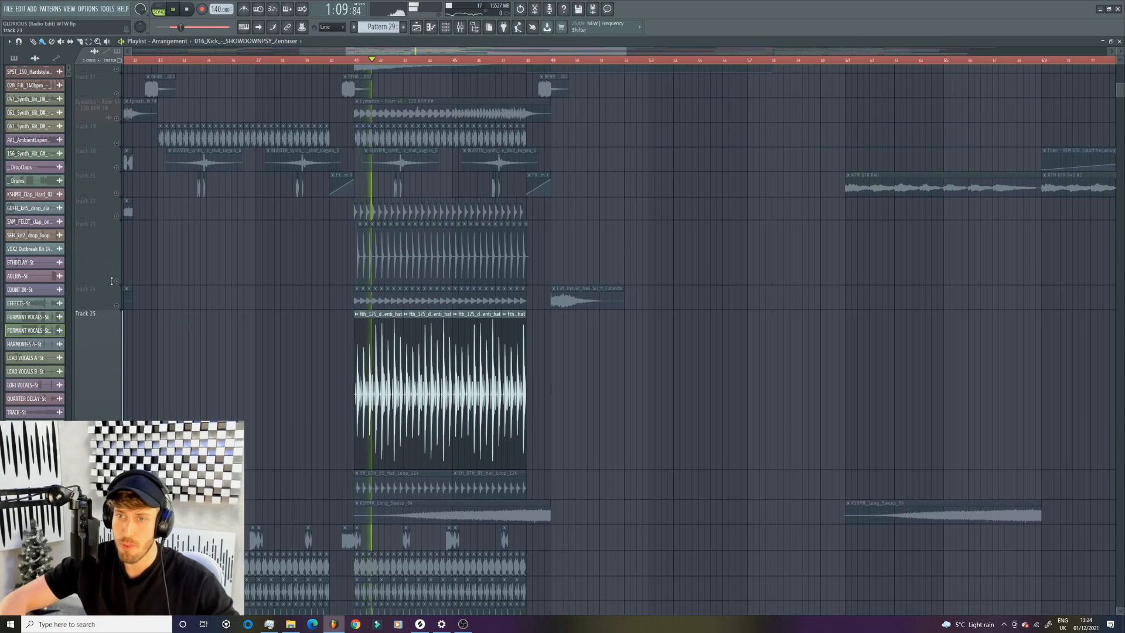
# - Solo Track 23 and add Tracks 22, 24, 25 and 26, playing the combined percussion loops from bar 41
pyautogui.rightClick(117, 281)
pyautogui.click(117, 216)
pyautogui.click(116, 306)
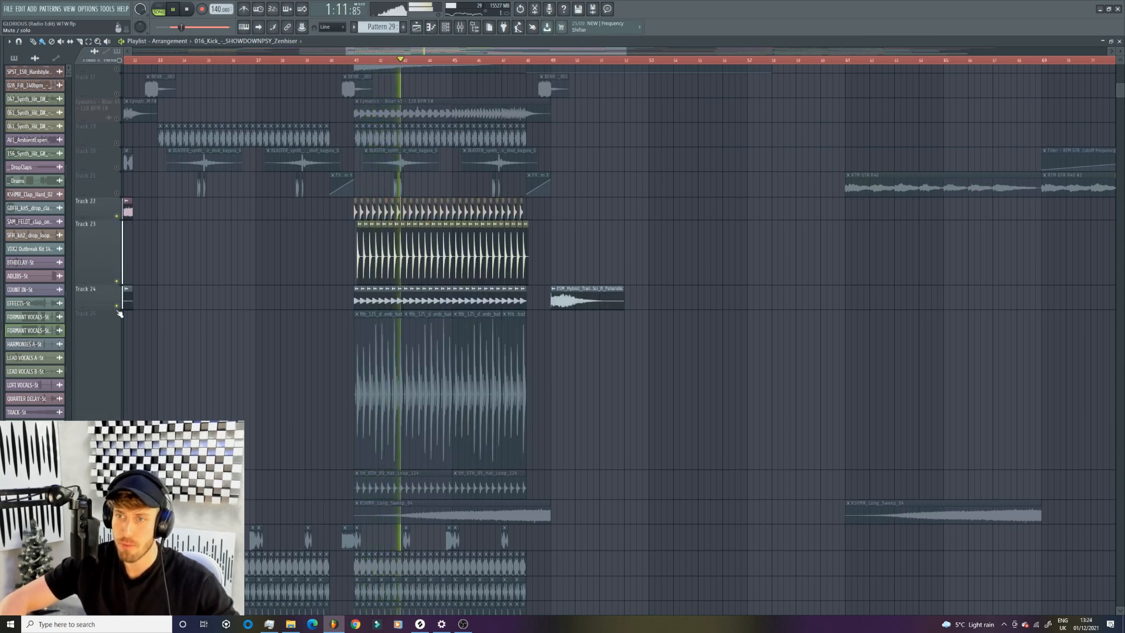
pyautogui.click(116, 465)
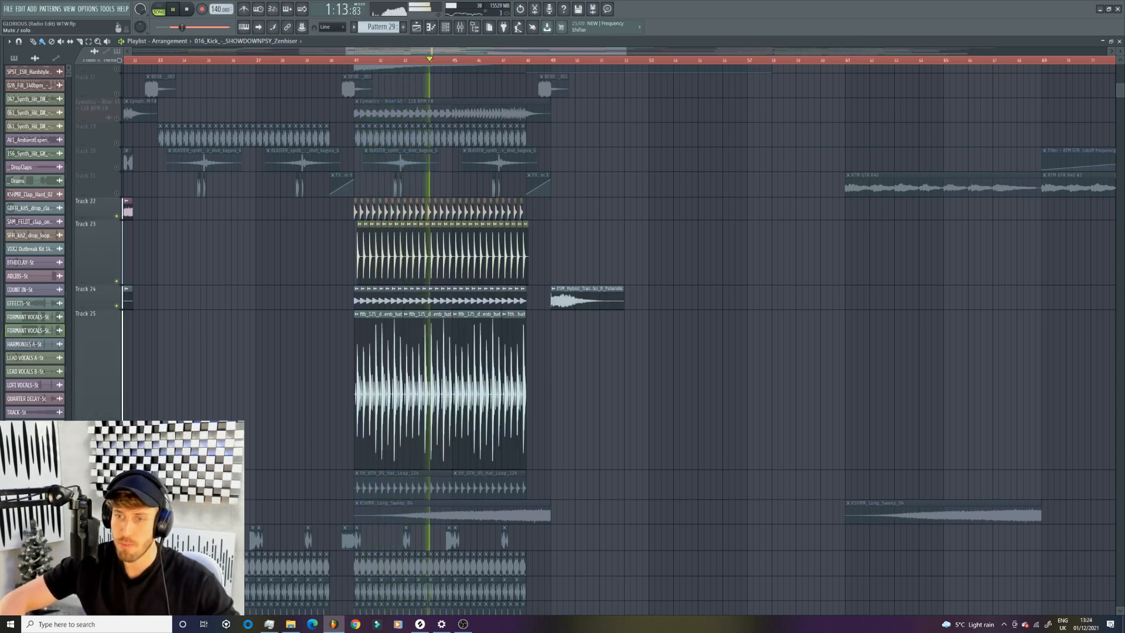
pyautogui.click(116, 495)
pyautogui.click(353, 60)
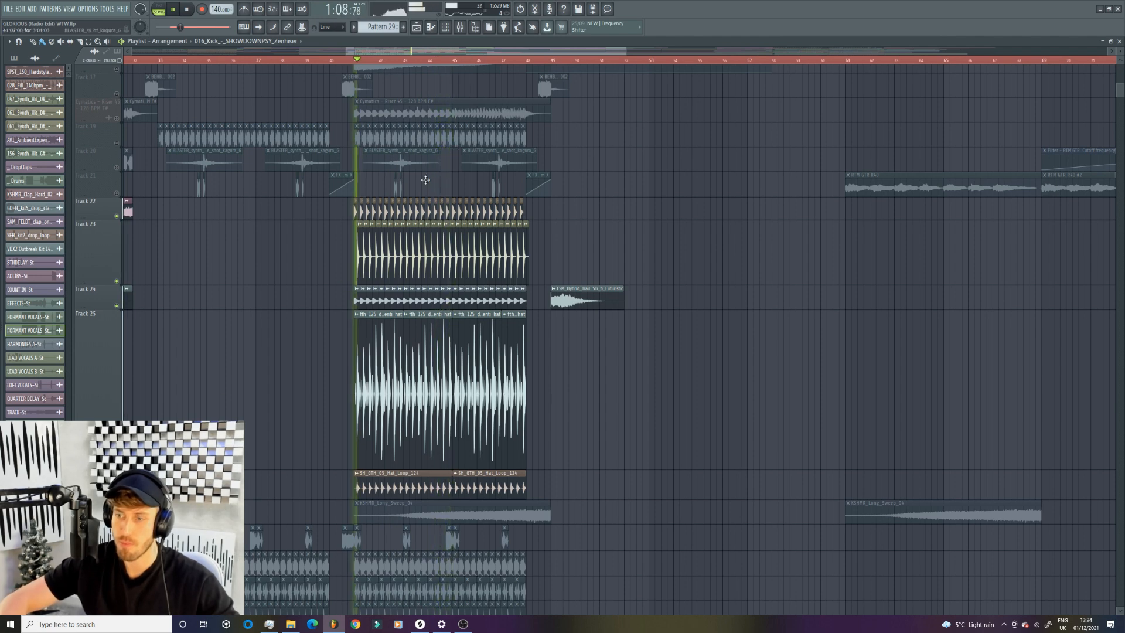
# - Solo the no-kick loop on Track 8 and play it within the second half of the drop
pyautogui.scroll(10, 281, 426)
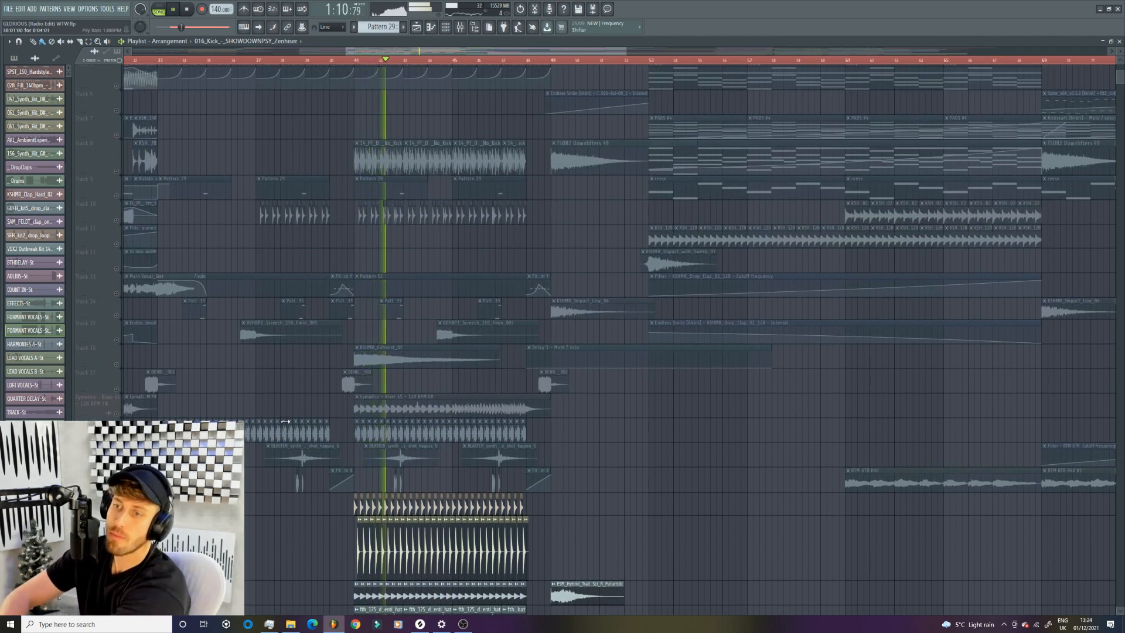
pyautogui.click(117, 172)
pyautogui.press('space')
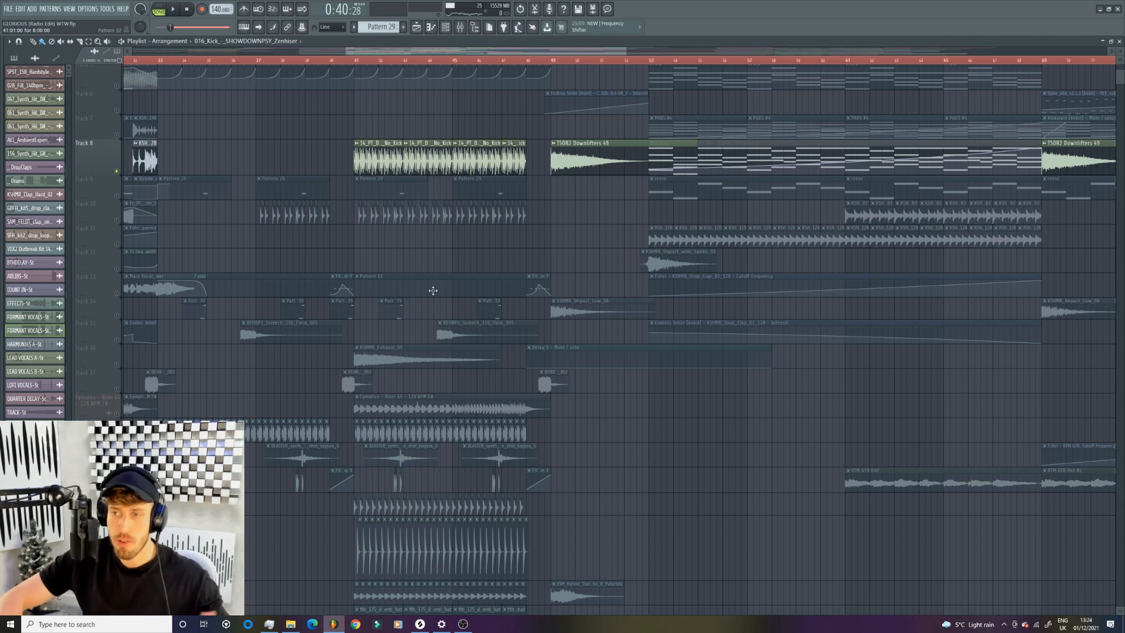
# - Open the notes of the trance break #3 pattern on Track 41 in the piano roll and play them
pyautogui.scroll(-3, 454, 339)
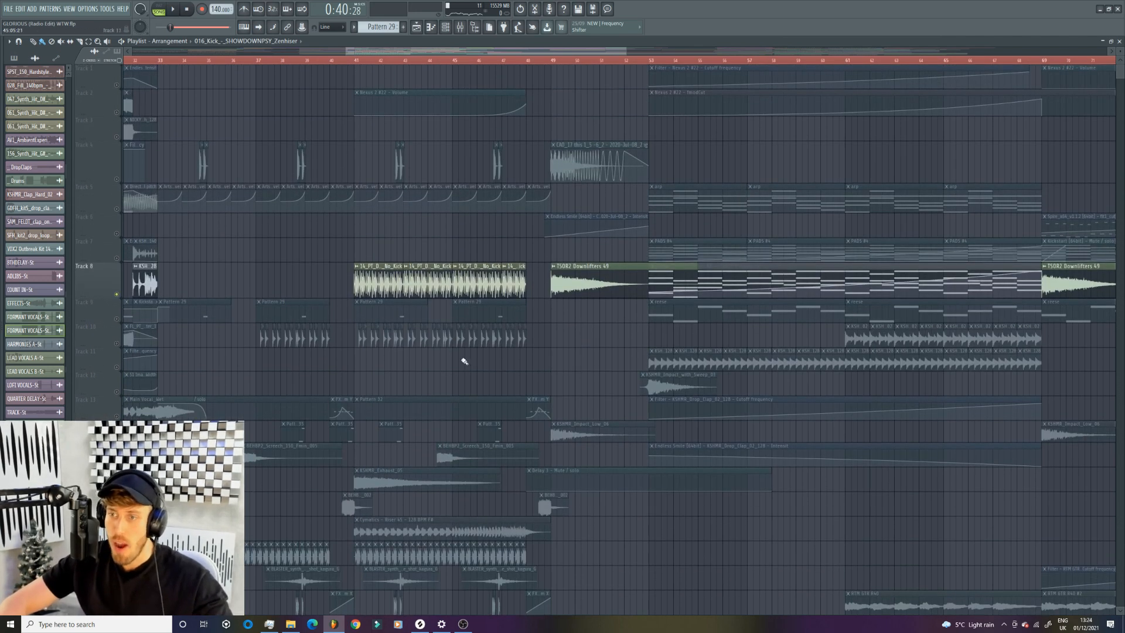
pyautogui.scroll(8, 462, 340)
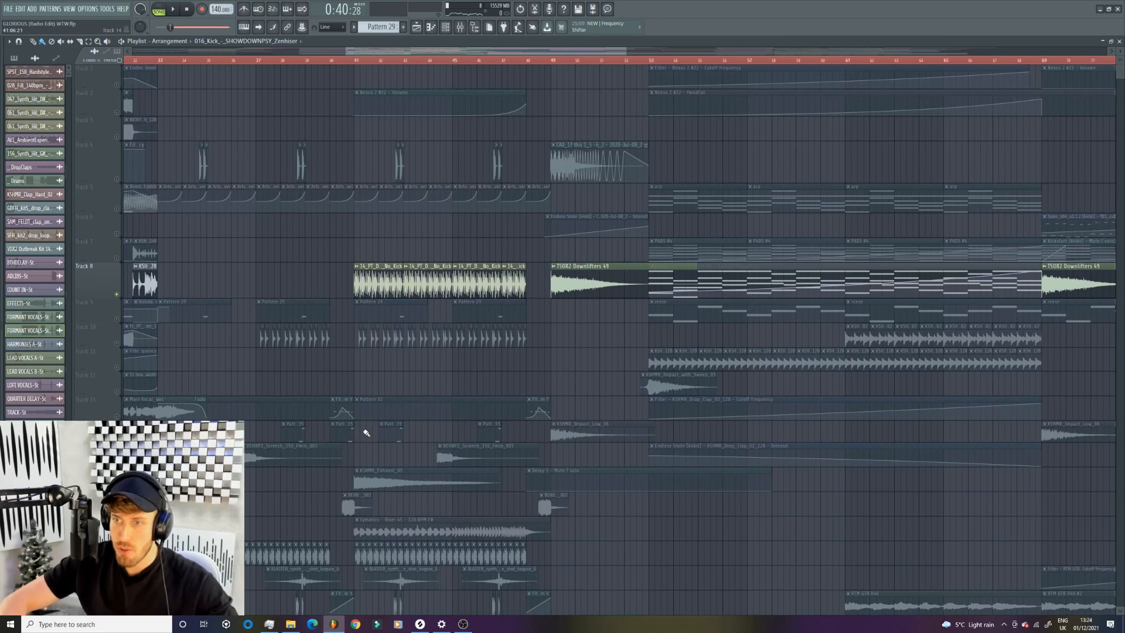
pyautogui.scroll(-16, 410, 374)
pyautogui.scroll(-15, 418, 368)
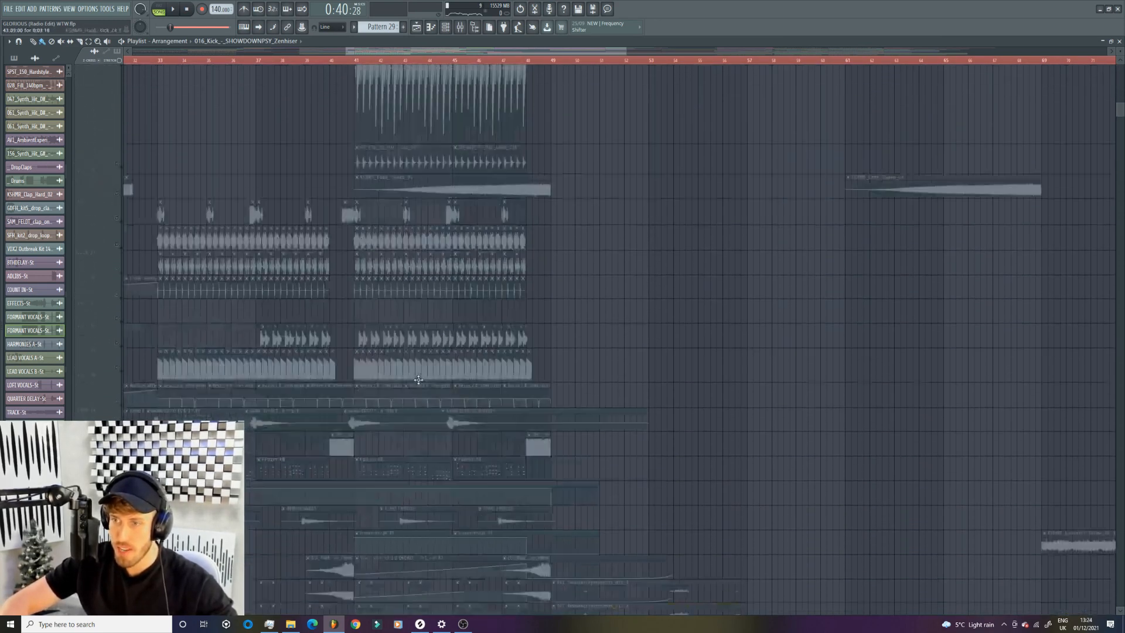
pyautogui.doubleClick(402, 321)
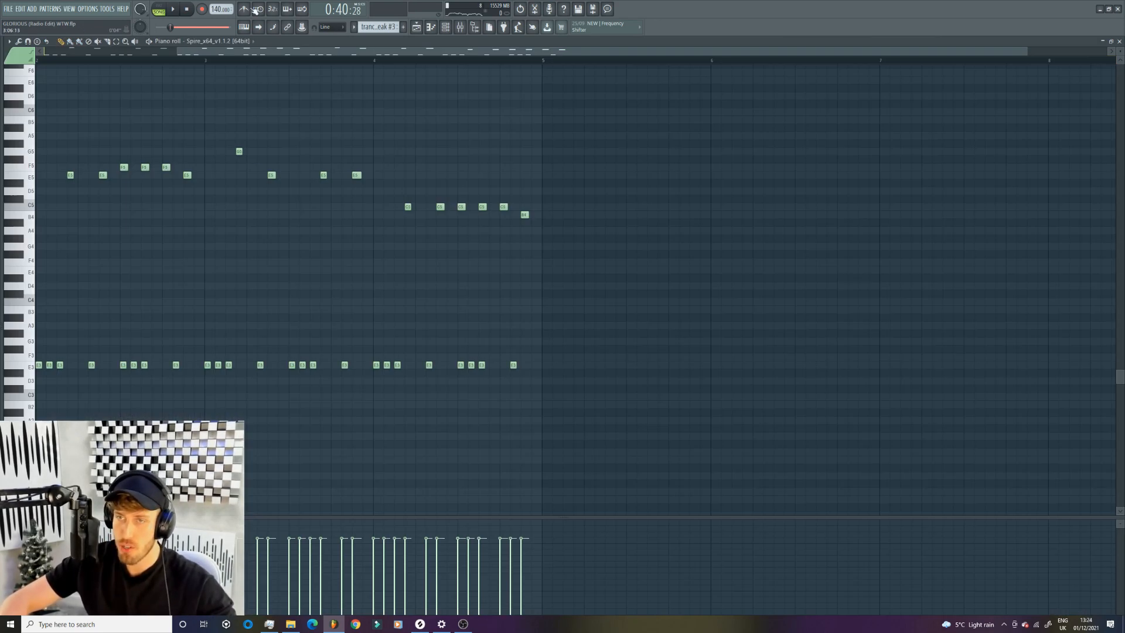
pyautogui.click(446, 28)
pyautogui.press('space')
# - Show the Spire synth behind the trance break #3 pattern through the channel rack and return to the playlist
pyautogui.click(445, 28)
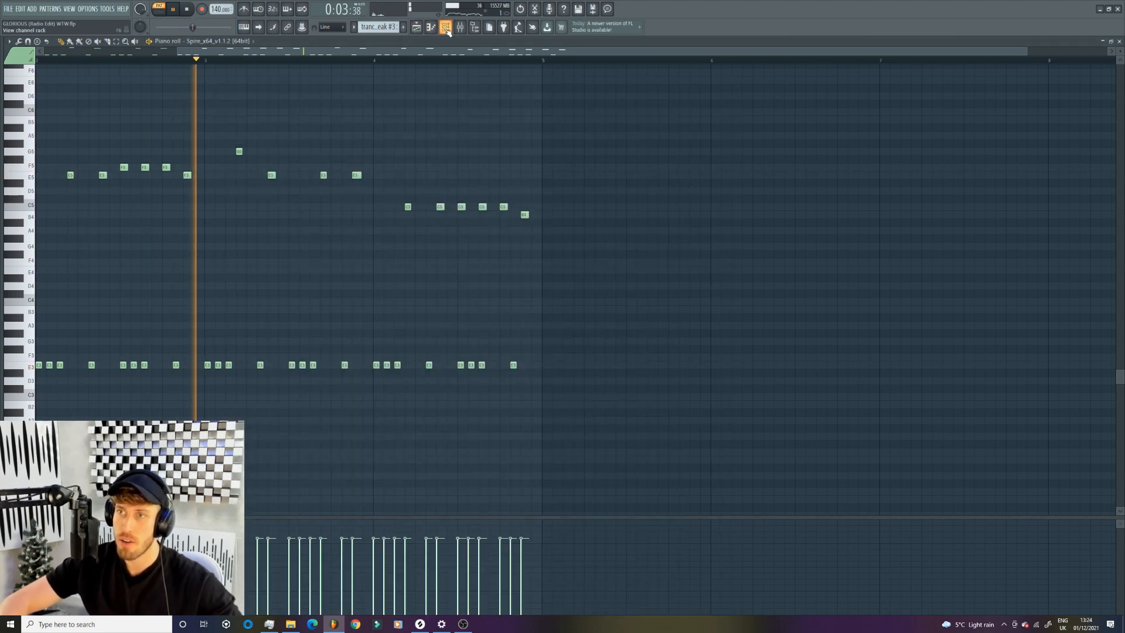
pyautogui.click(445, 28)
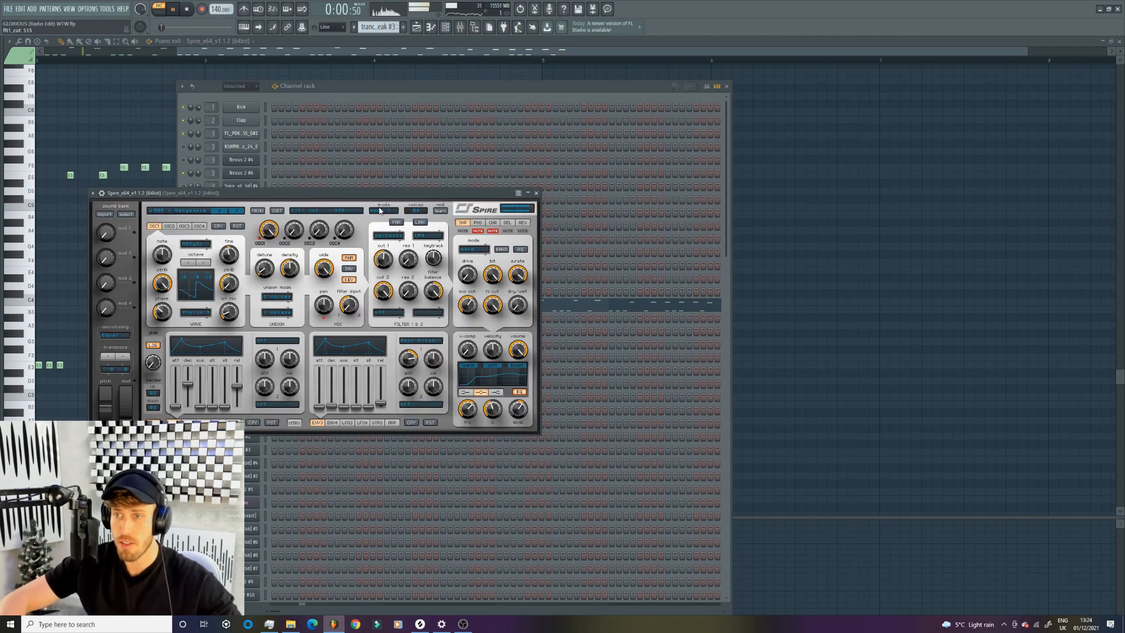
pyautogui.click(417, 27)
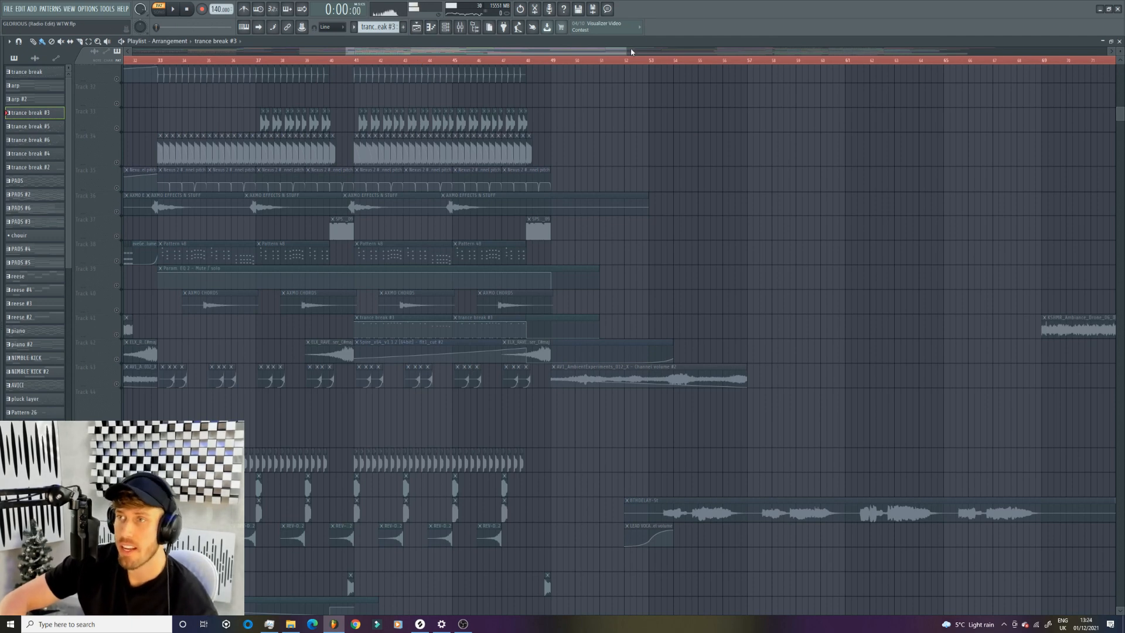
# - Look over the arrangement following the first drop and turn all playlist tracks back on
pyautogui.moveTo(626, 51); pyautogui.dragTo(808, 51)
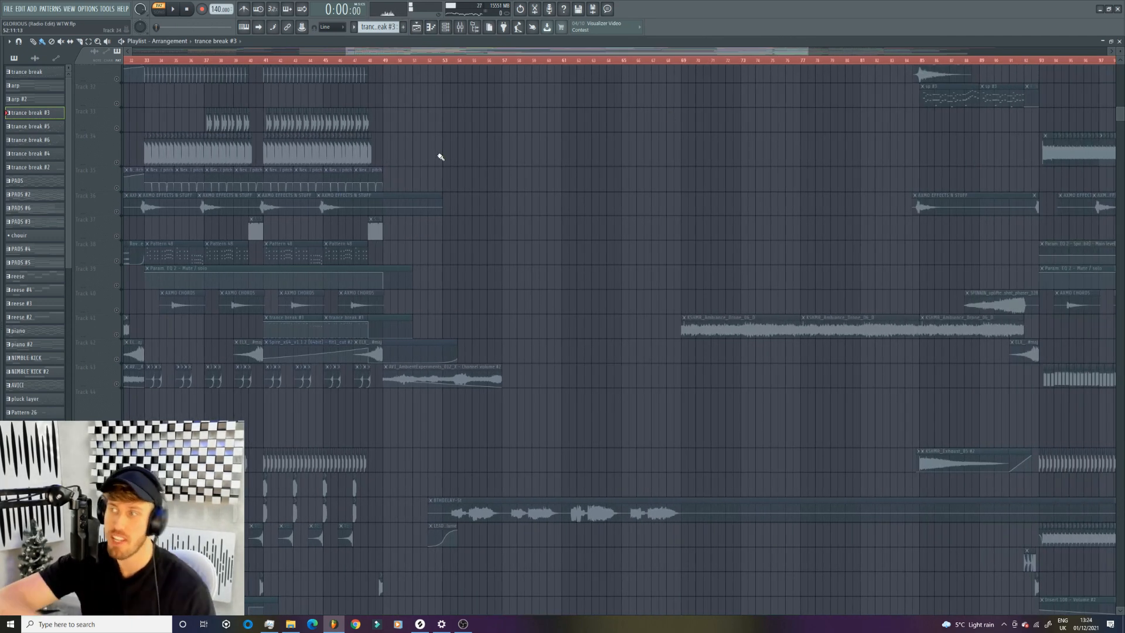
pyautogui.scroll(10, 446, 157)
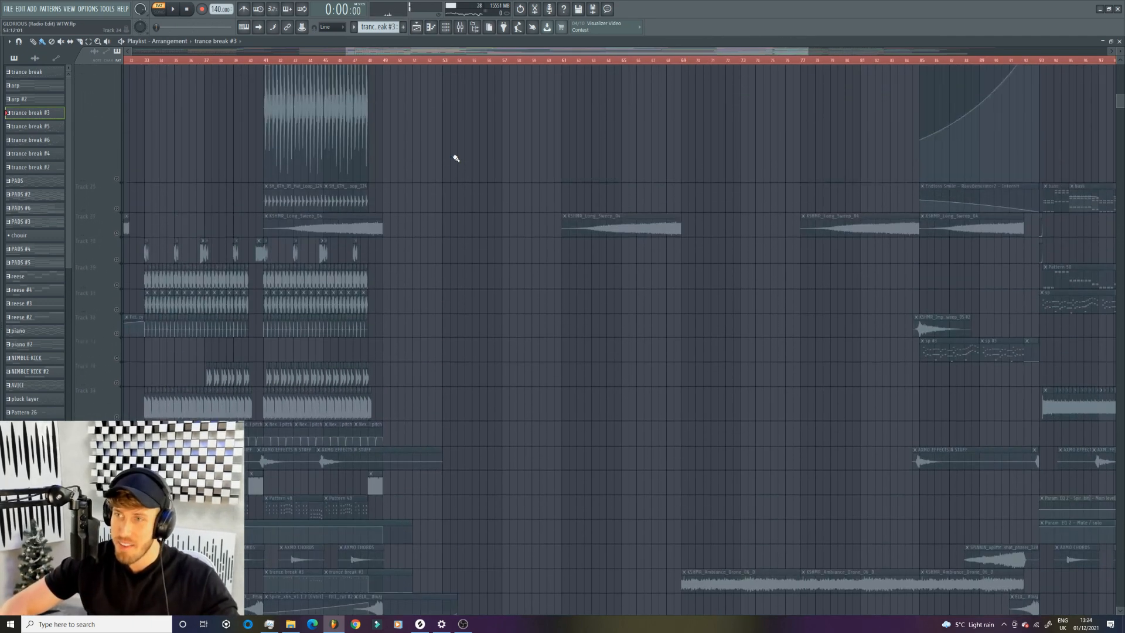
pyautogui.scroll(1, 456, 159)
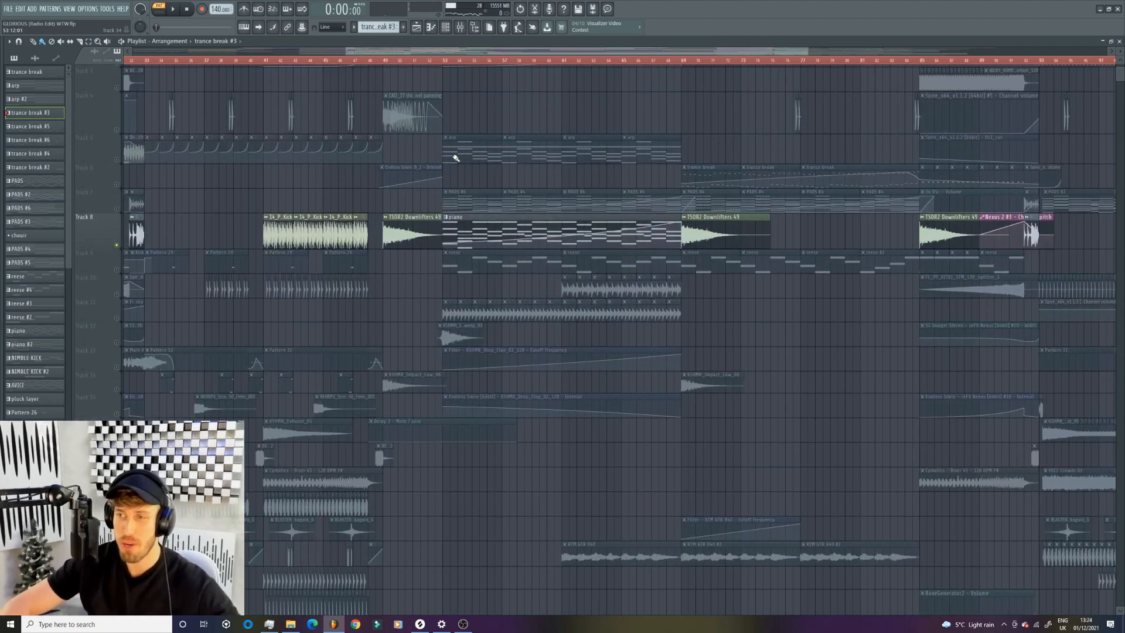
pyautogui.scroll(-6, 410, 264)
pyautogui.scroll(7, 363, 363)
pyautogui.scroll(1, 363, 363)
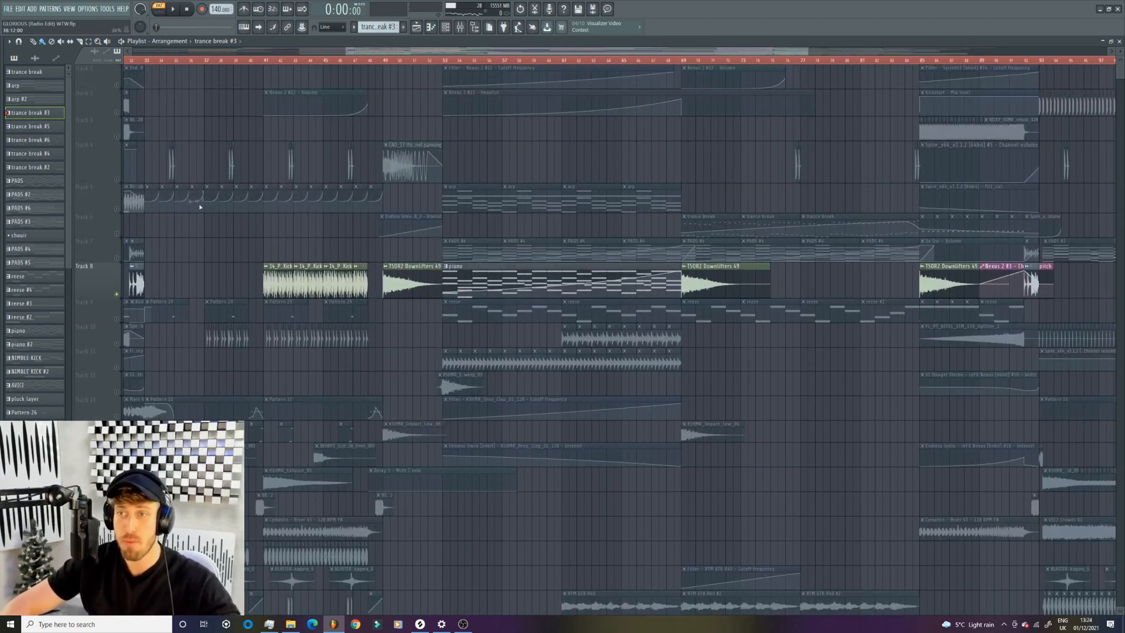
pyautogui.rightClick(117, 180)
pyautogui.rightClick(117, 179)
# - Bring the second drop into view and set the playback position near the end of bar 92, just before it starts
pyautogui.moveTo(467, 51); pyautogui.dragTo(841, 36)
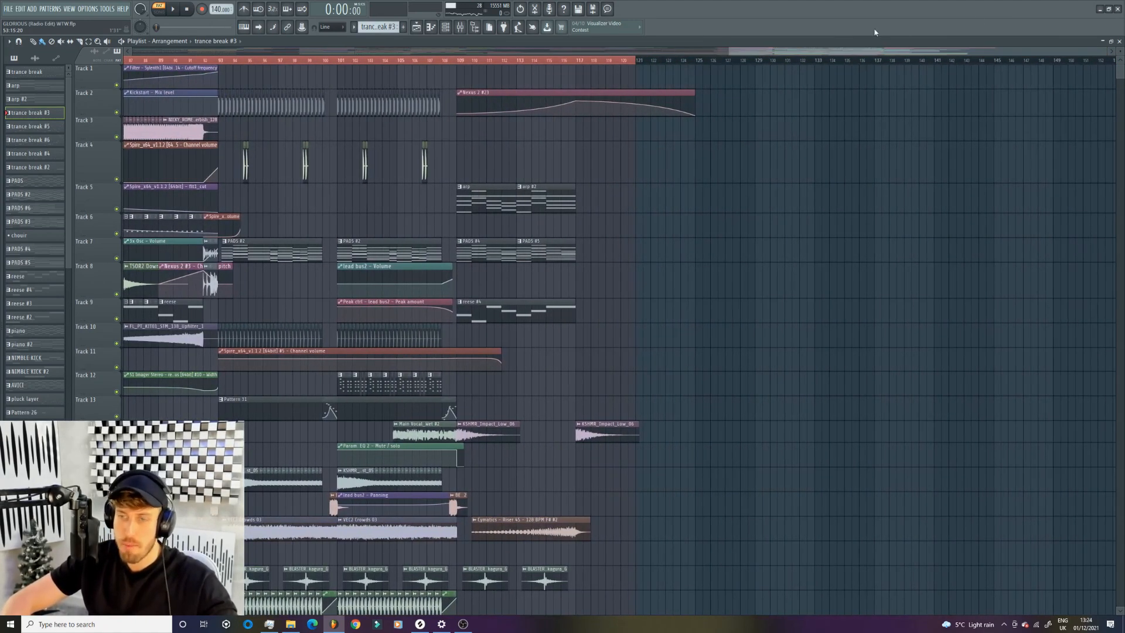
pyautogui.moveTo(1104, 51); pyautogui.dragTo(938, 52)
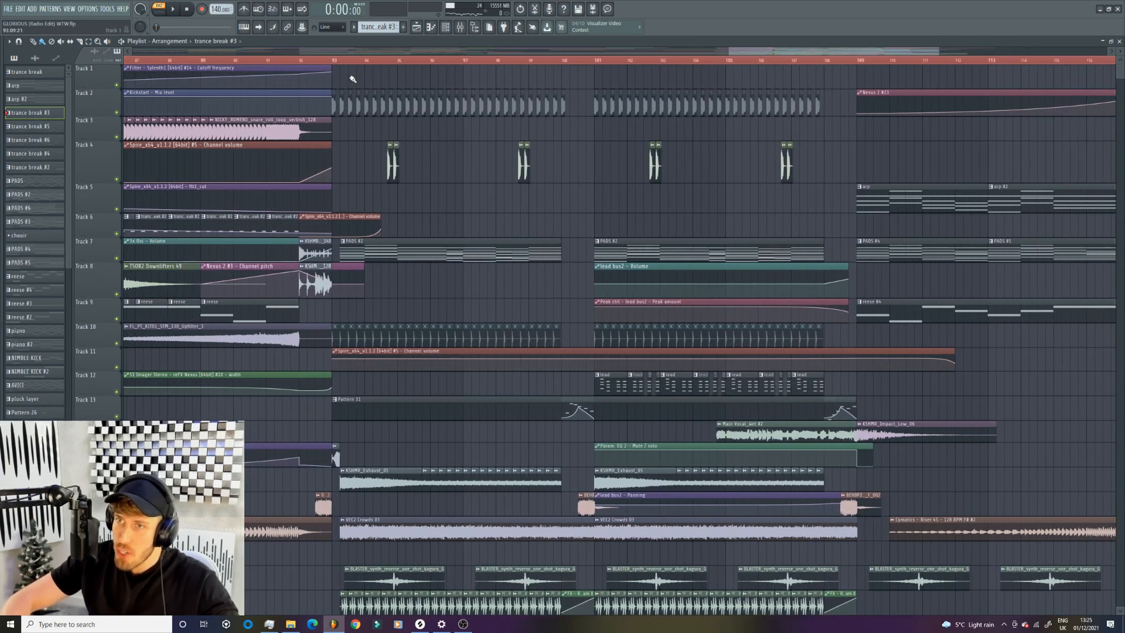
pyautogui.click(318, 67)
pyautogui.click(324, 60)
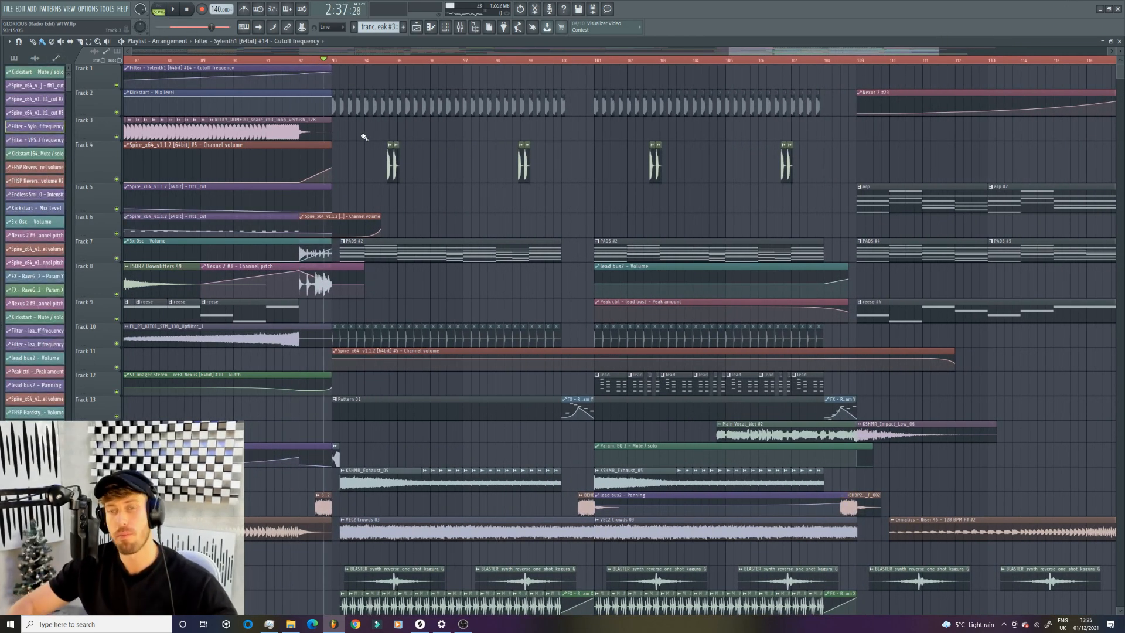